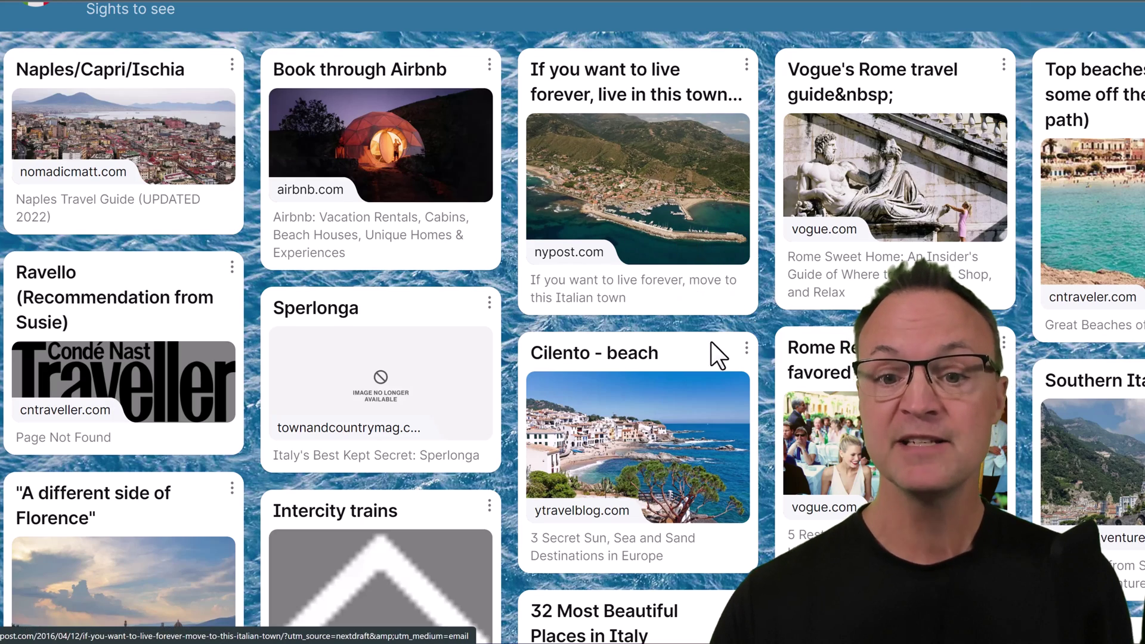
{"action": "scroll", "coordinate": [718, 353], "scroll_direction": "down", "scroll_amount": 5}
{"action": "scroll", "coordinate": [718, 353], "scroll_direction": "down", "scroll_amount": 5}
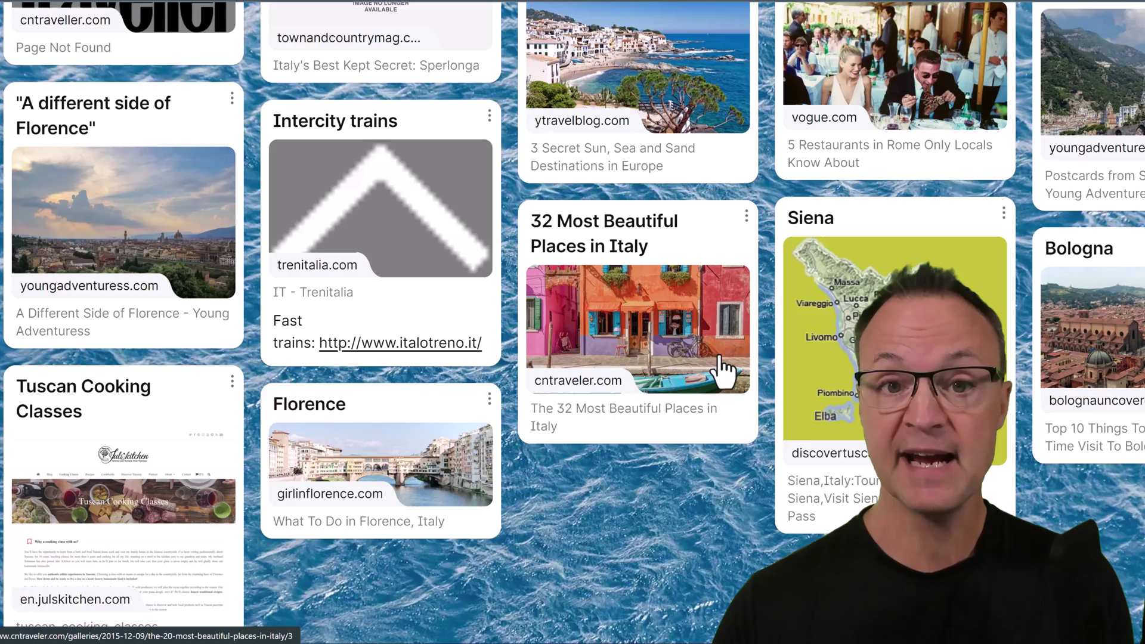
{"action": "scroll", "coordinate": [726, 367], "scroll_direction": "up", "scroll_amount": 4}
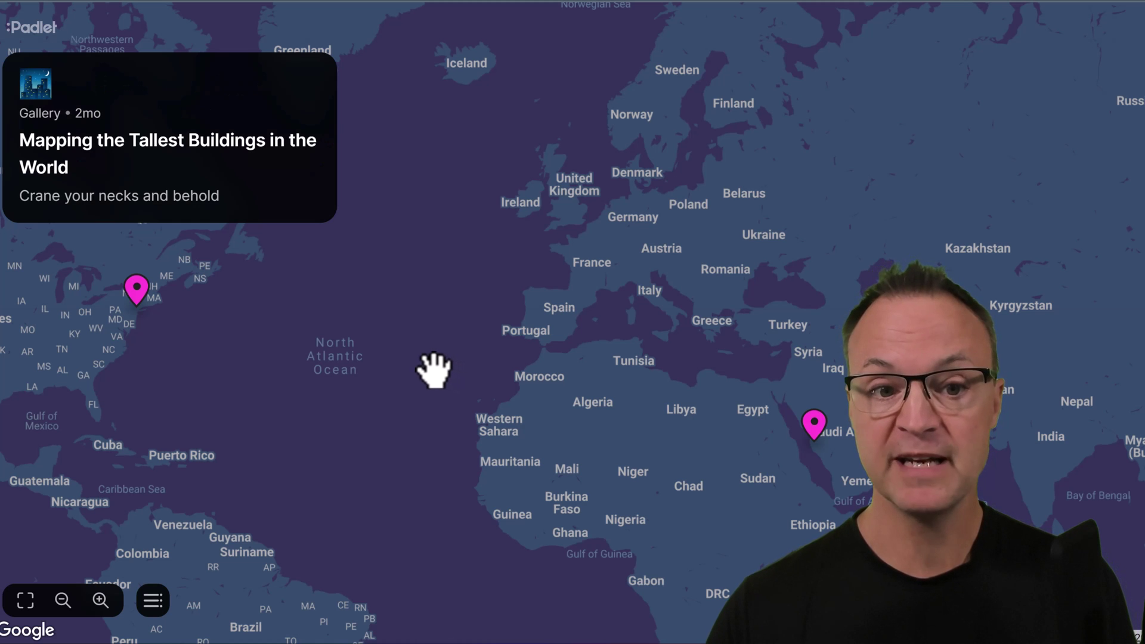
Step: Pan the tallest-buildings map to North America and open the One World Trade Center post at New York
{"action": "left_click_drag", "start_coordinate": [434, 371], "coordinate": [837, 348]}
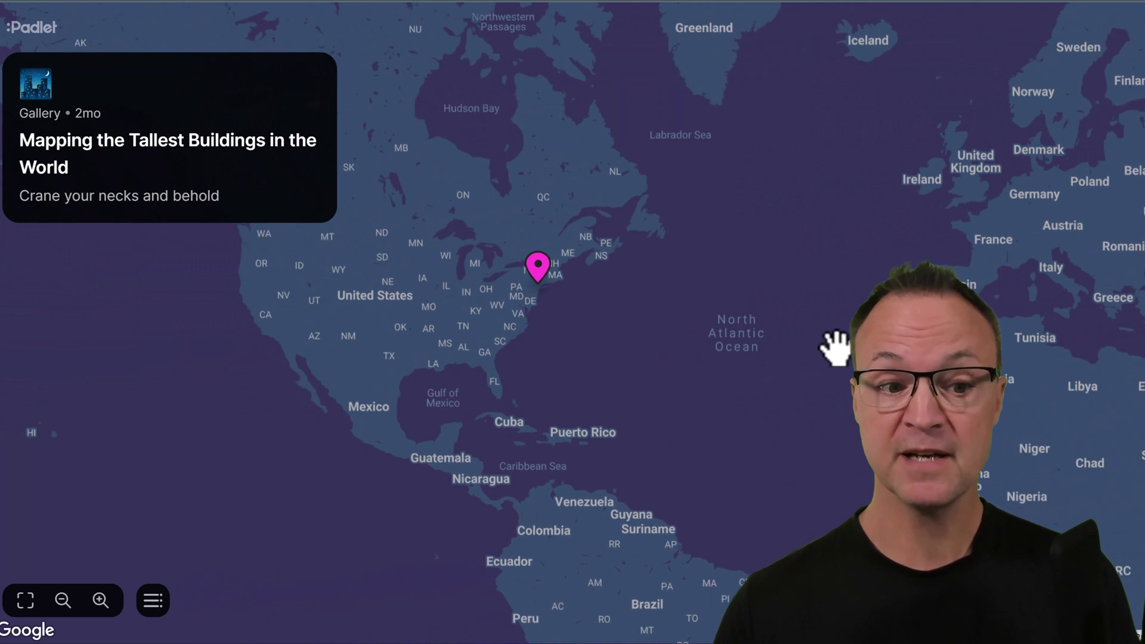
{"action": "left_click_drag", "start_coordinate": [639, 325], "coordinate": [779, 371]}
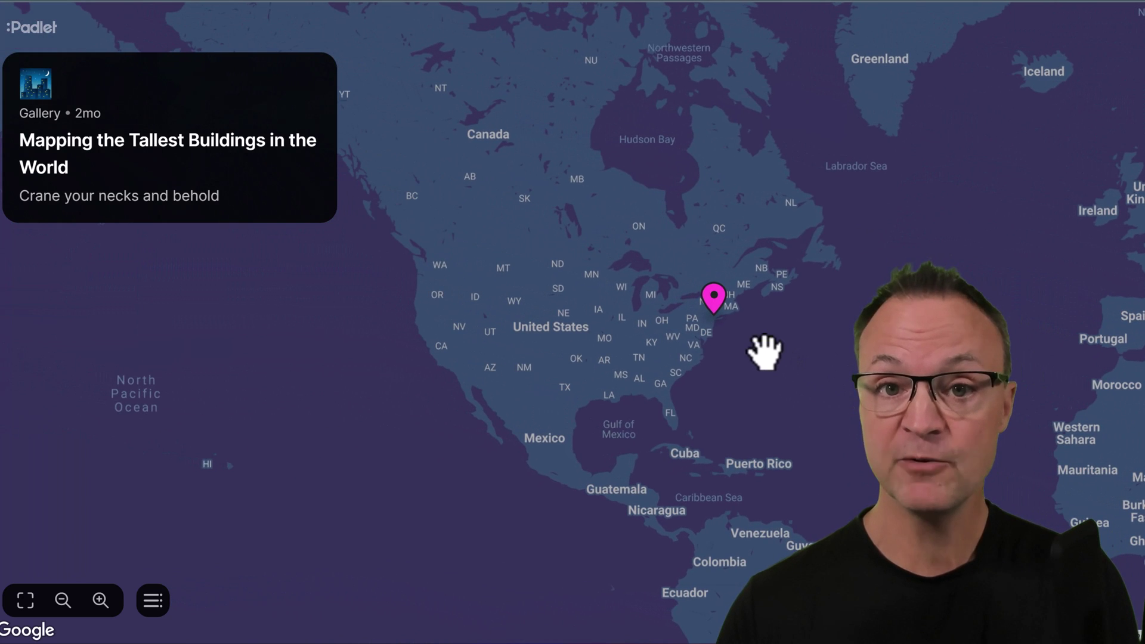
{"action": "left_click", "coordinate": [714, 297]}
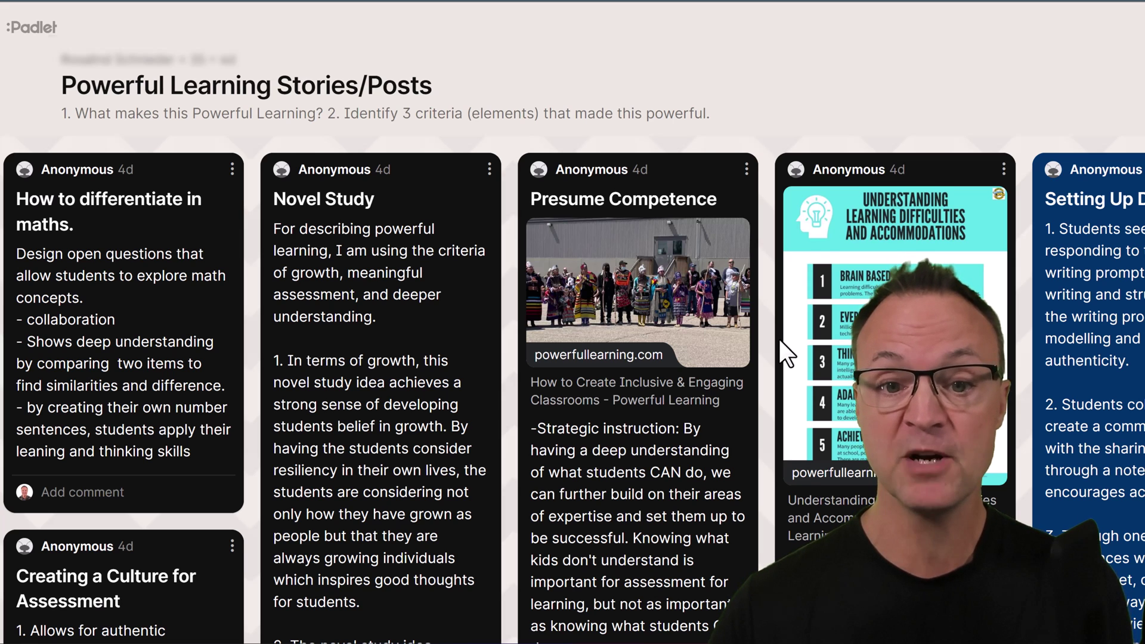
{"action": "scroll", "coordinate": [780, 339], "scroll_direction": "down", "scroll_amount": 2}
{"action": "scroll", "coordinate": [780, 339], "scroll_direction": "down", "scroll_amount": 5}
{"action": "scroll", "coordinate": [779, 339], "scroll_direction": "down", "scroll_amount": 3}
{"action": "scroll", "coordinate": [779, 340], "scroll_direction": "down", "scroll_amount": 2}
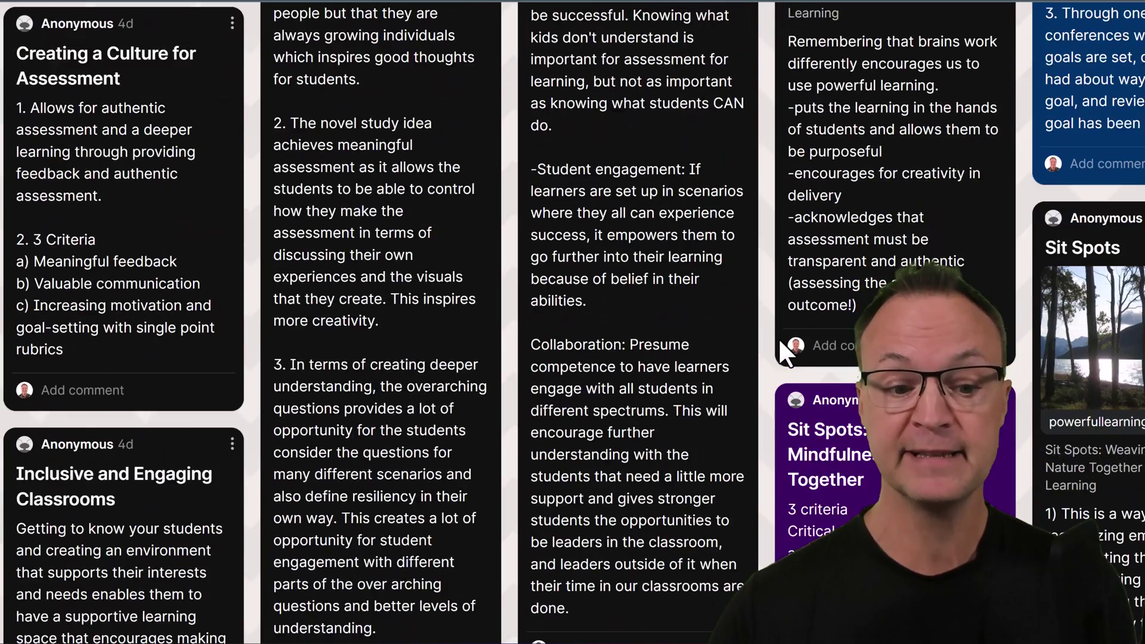
{"action": "scroll", "coordinate": [780, 339], "scroll_direction": "down", "scroll_amount": 2}
{"action": "scroll", "coordinate": [777, 338], "scroll_direction": "down", "scroll_amount": 2}
{"action": "scroll", "coordinate": [778, 338], "scroll_direction": "down", "scroll_amount": 1}
{"action": "scroll", "coordinate": [778, 338], "scroll_direction": "down", "scroll_amount": 3}
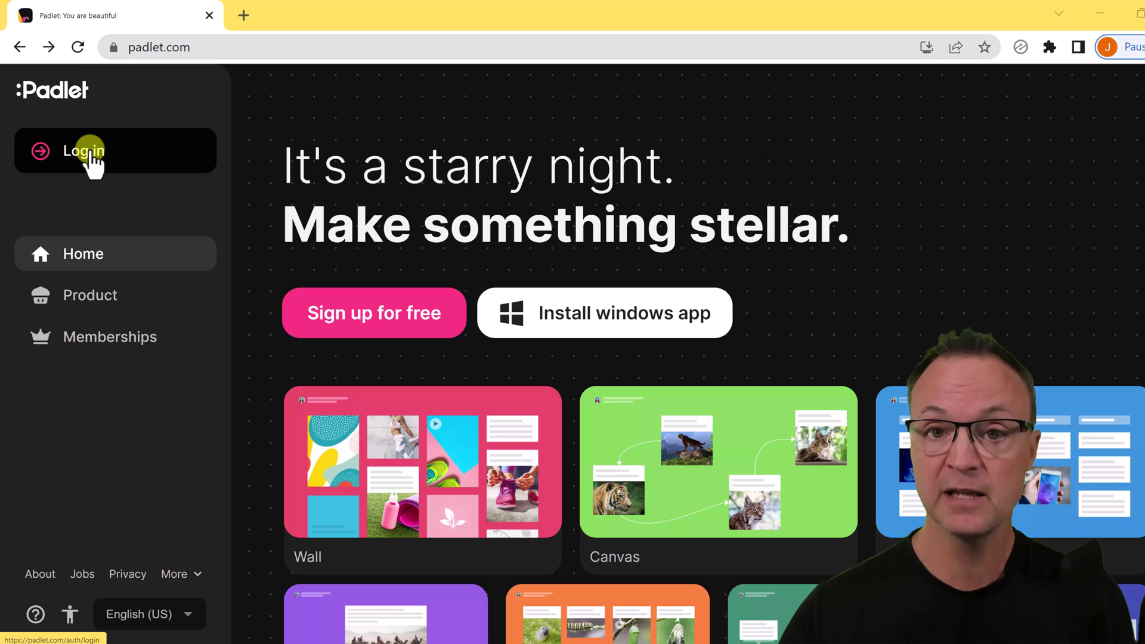
Step: Go to the Padlet login page and choose to log in with Google
{"action": "left_click", "coordinate": [84, 151]}
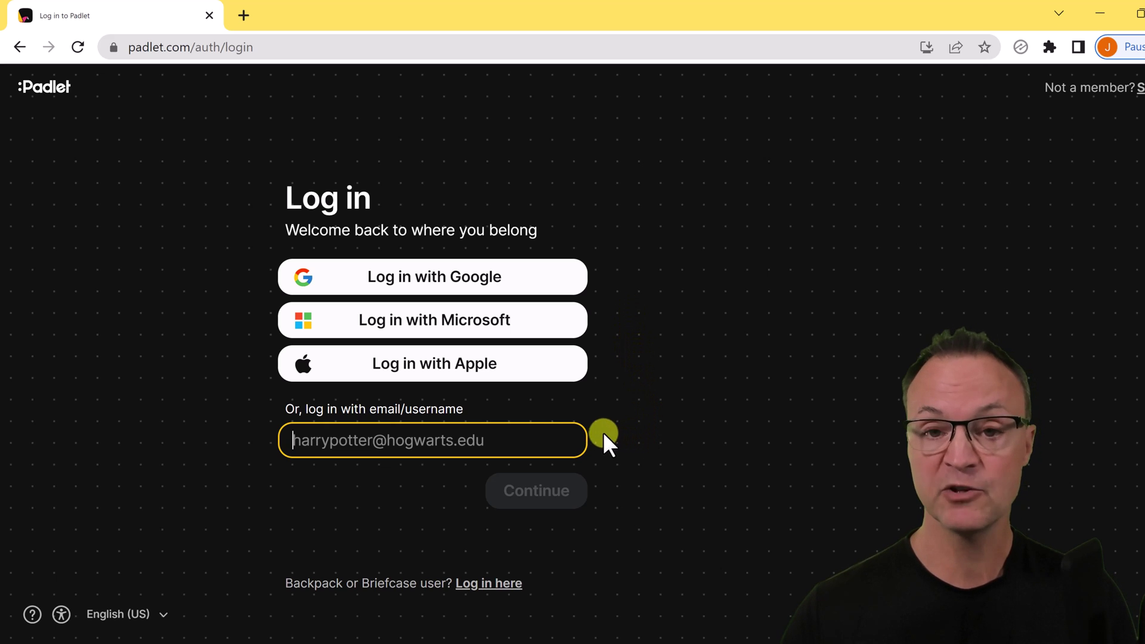
{"action": "left_click", "coordinate": [456, 279]}
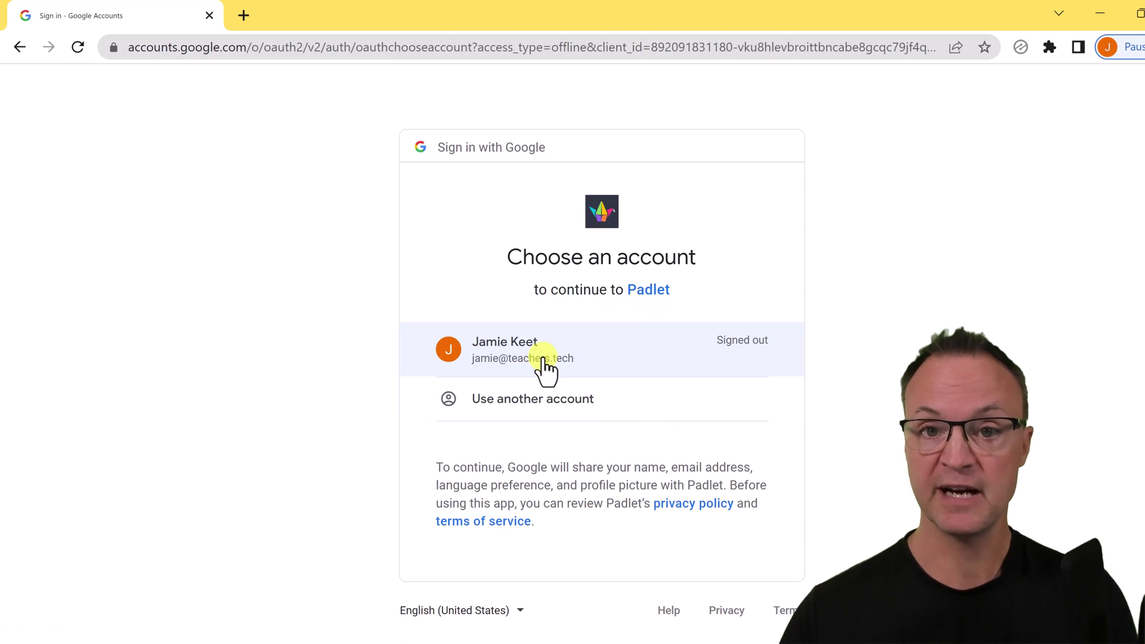
Step: Choose the existing Google account in the chooser to sign in to Padlet
{"action": "left_click", "coordinate": [547, 364]}
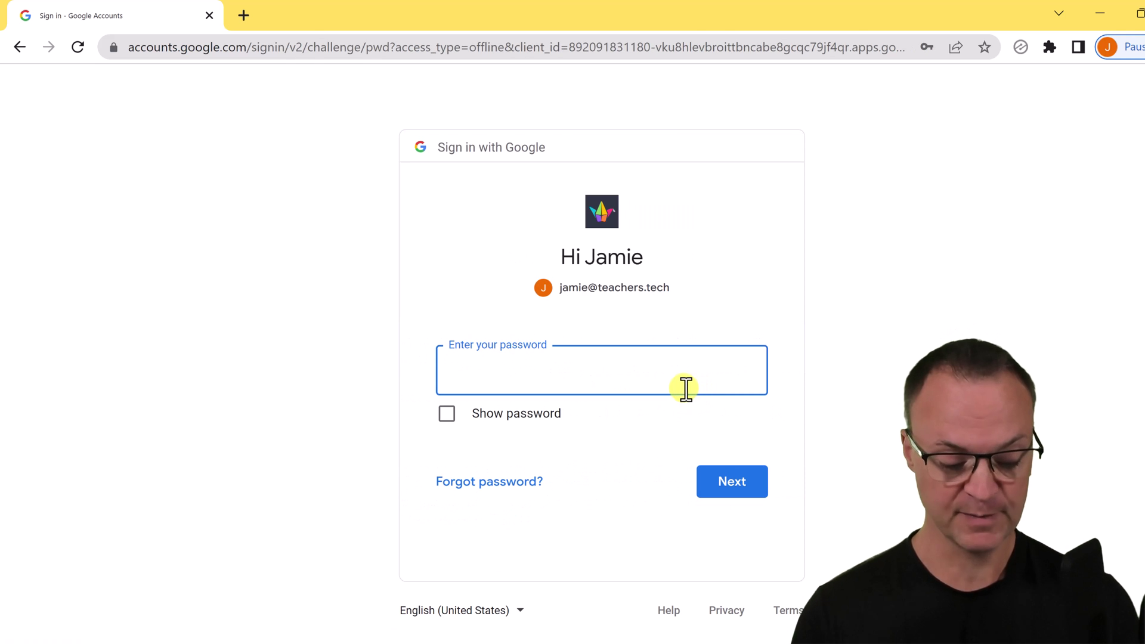
{"action": "type", "text": "•"}
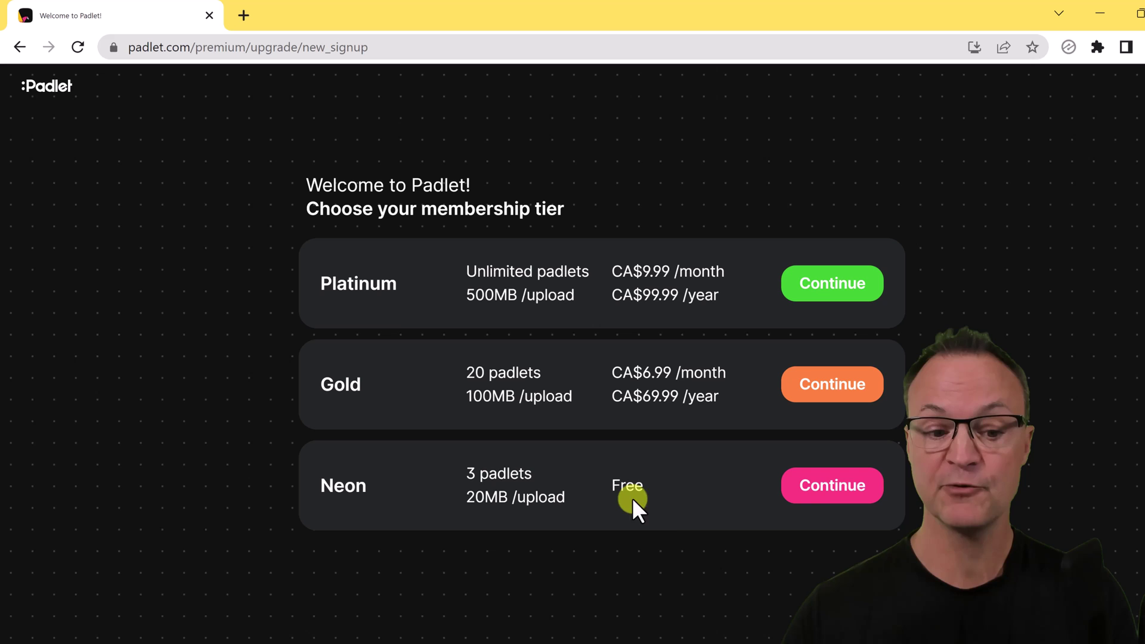
Step: Continue with the free Neon membership and proceed past the welcome page to the dashboard
{"action": "left_click", "coordinate": [827, 490]}
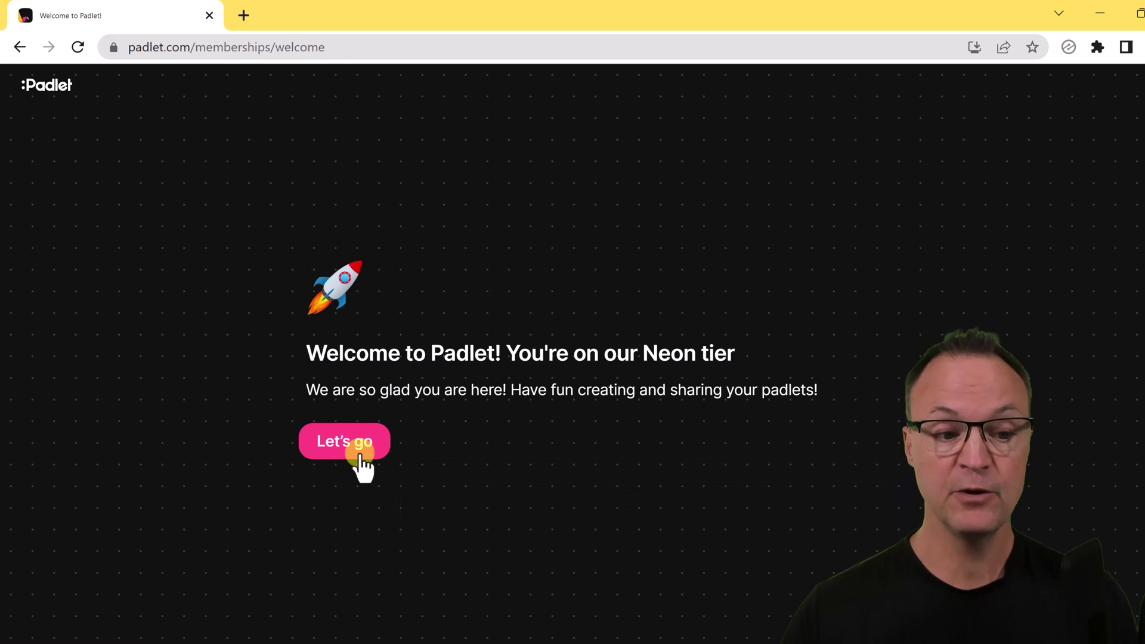
{"action": "left_click", "coordinate": [344, 442]}
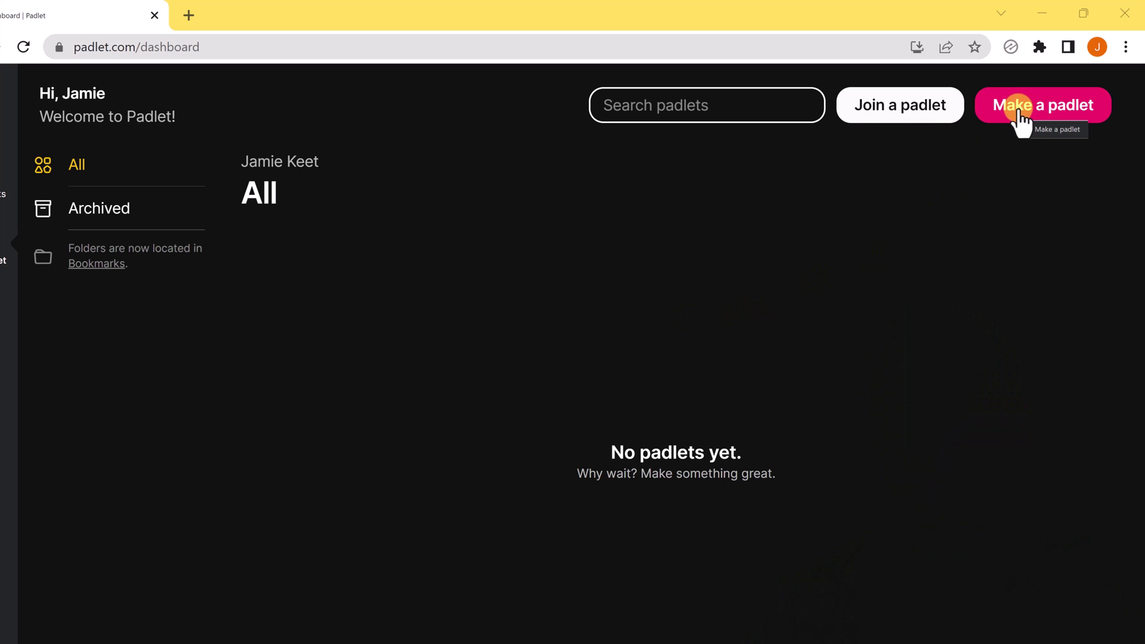
Step: Make a new padlet using the brick-like Wall format
{"action": "left_click", "coordinate": [1021, 112]}
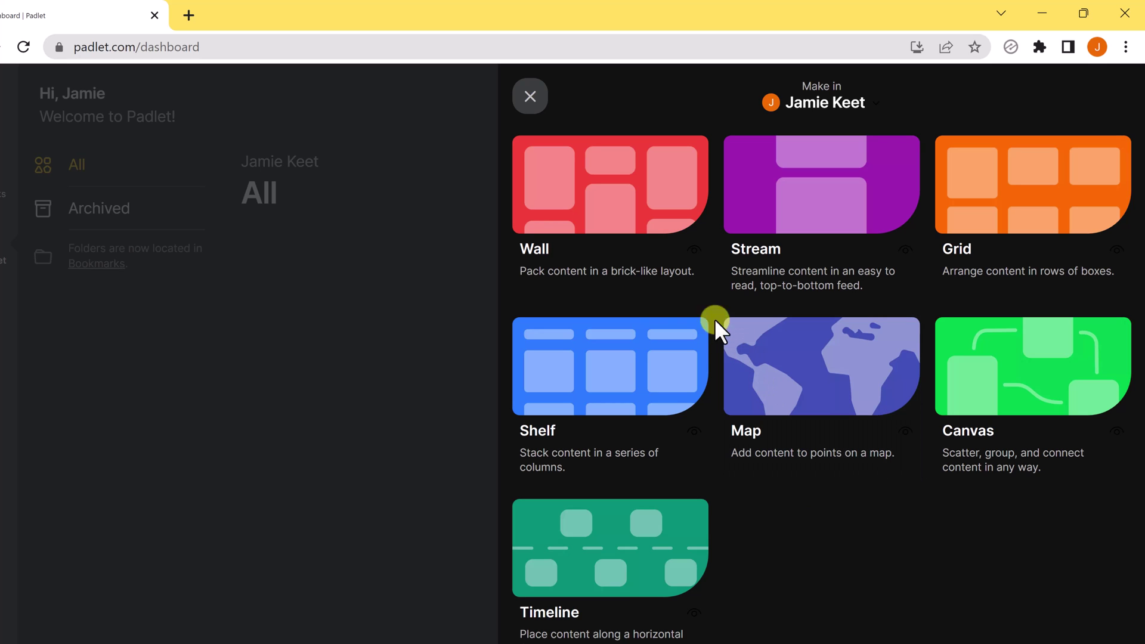
{"action": "left_click", "coordinate": [616, 200]}
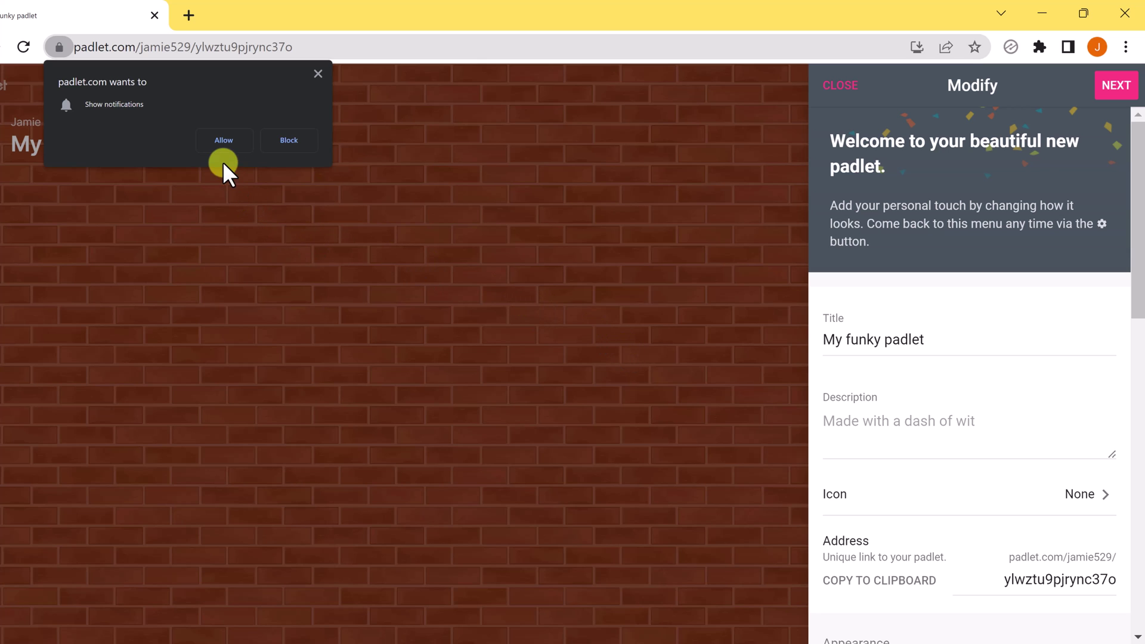
Step: Allow the notification prompt and replace the default title with 'Example Padlet'
{"action": "left_click", "coordinate": [289, 139]}
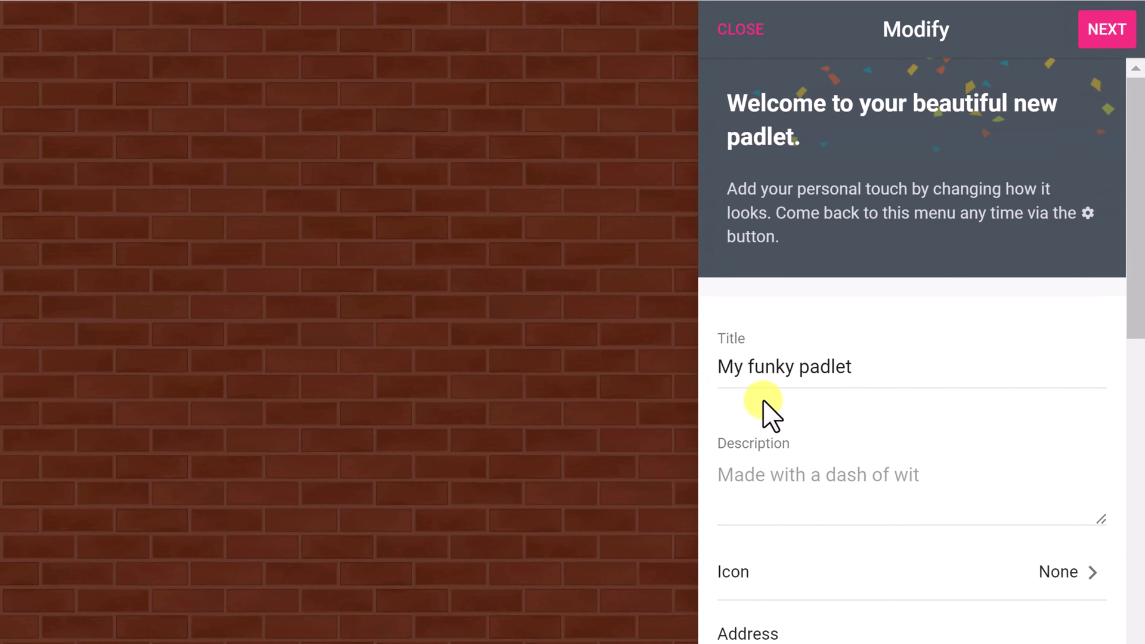
{"action": "left_click_drag", "start_coordinate": [859, 367], "coordinate": [699, 367]}
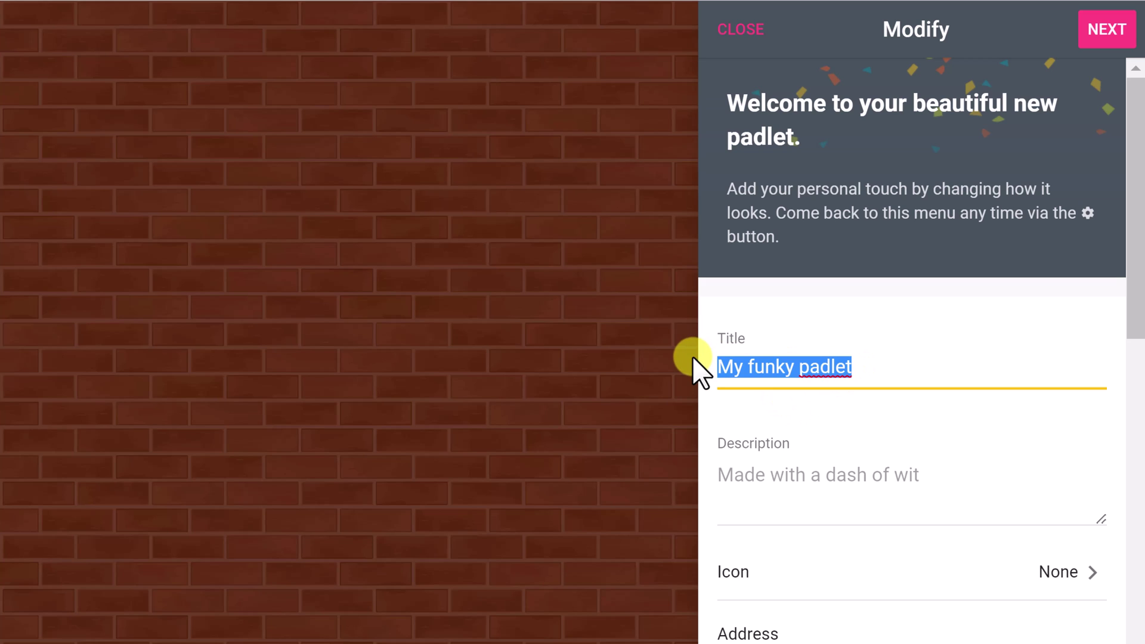
{"action": "type", "text": "Example"}
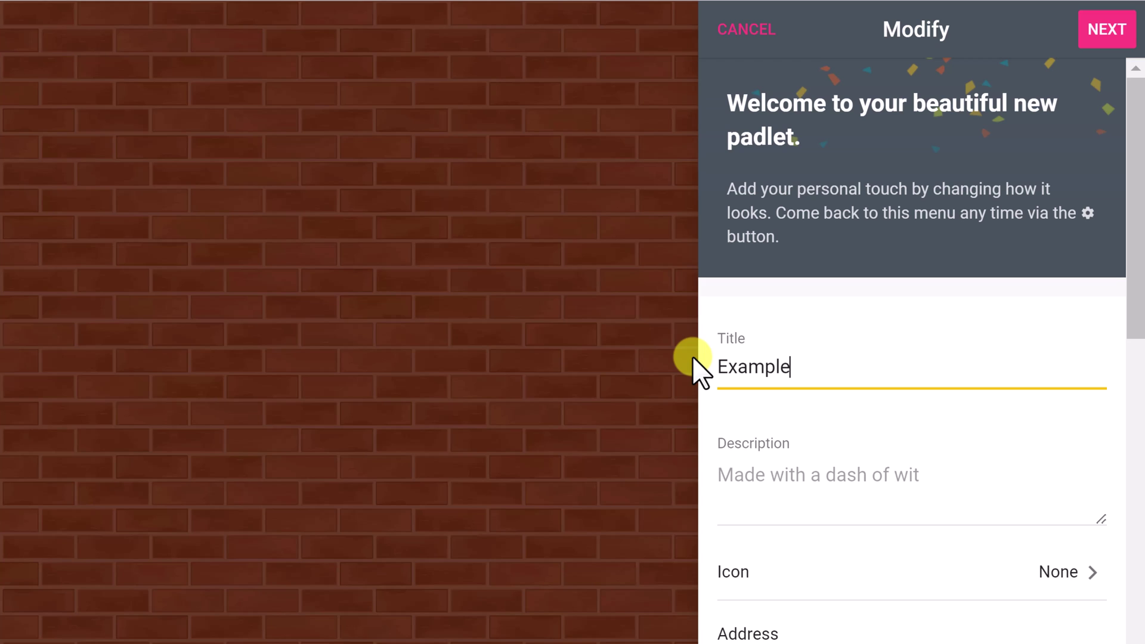
{"action": "type", "text": " Padlet"}
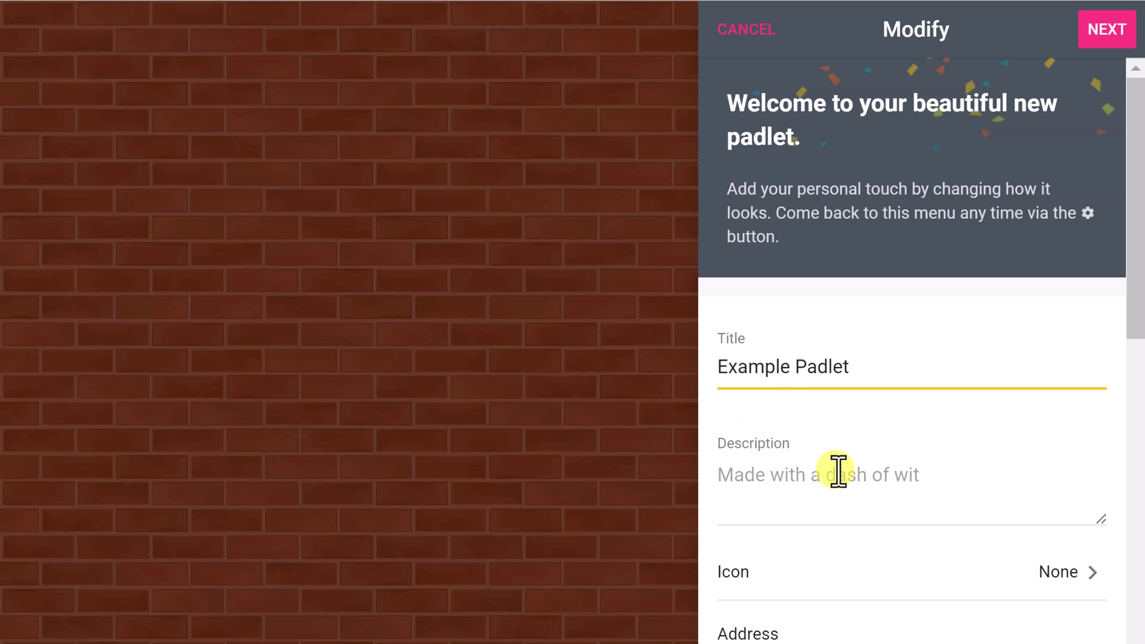
{"action": "left_click", "coordinate": [823, 482]}
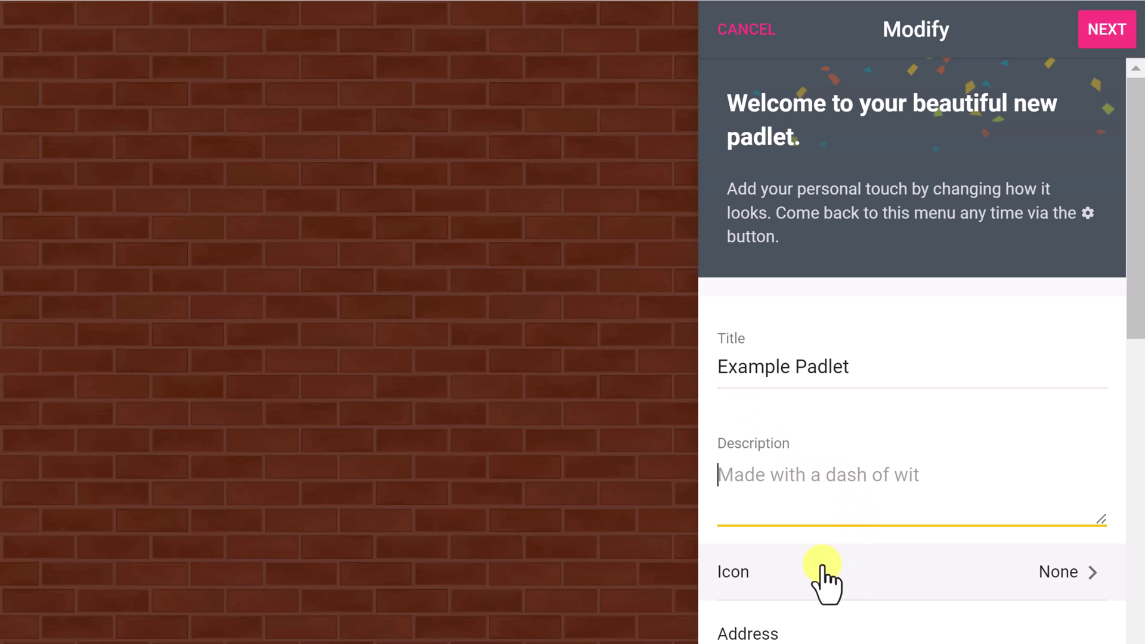
{"action": "scroll", "coordinate": [859, 590], "scroll_direction": "down", "scroll_amount": 1}
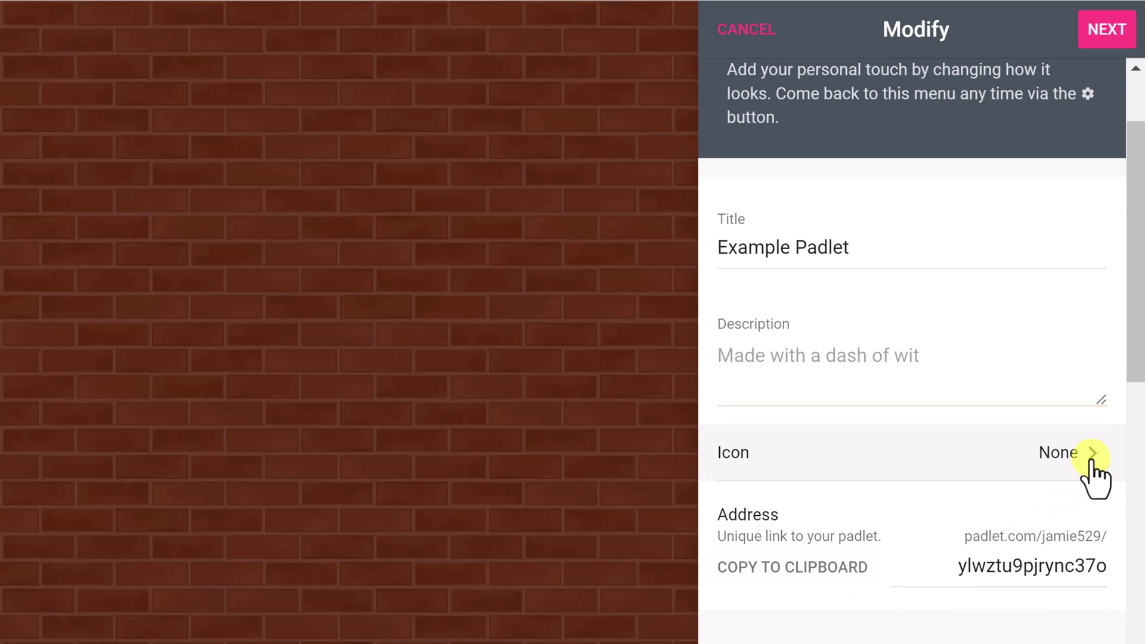
Step: Set the padlet's icon to the first grinning-face emoji and return to settings
{"action": "left_click", "coordinate": [1096, 456]}
{"action": "left_click", "coordinate": [735, 436]}
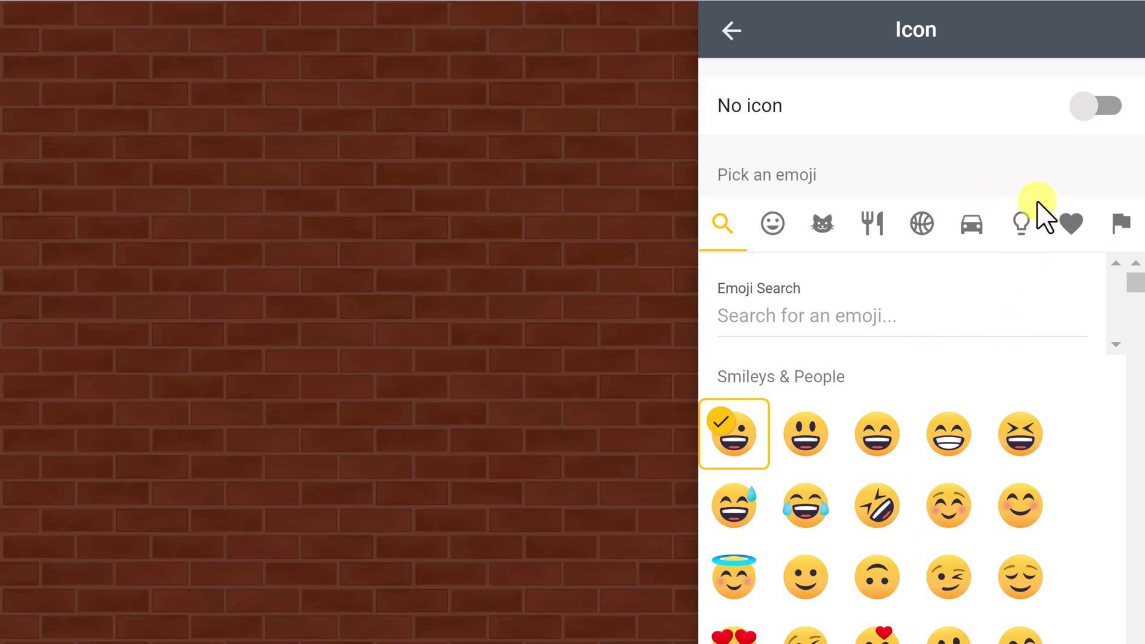
{"action": "left_click", "coordinate": [731, 36]}
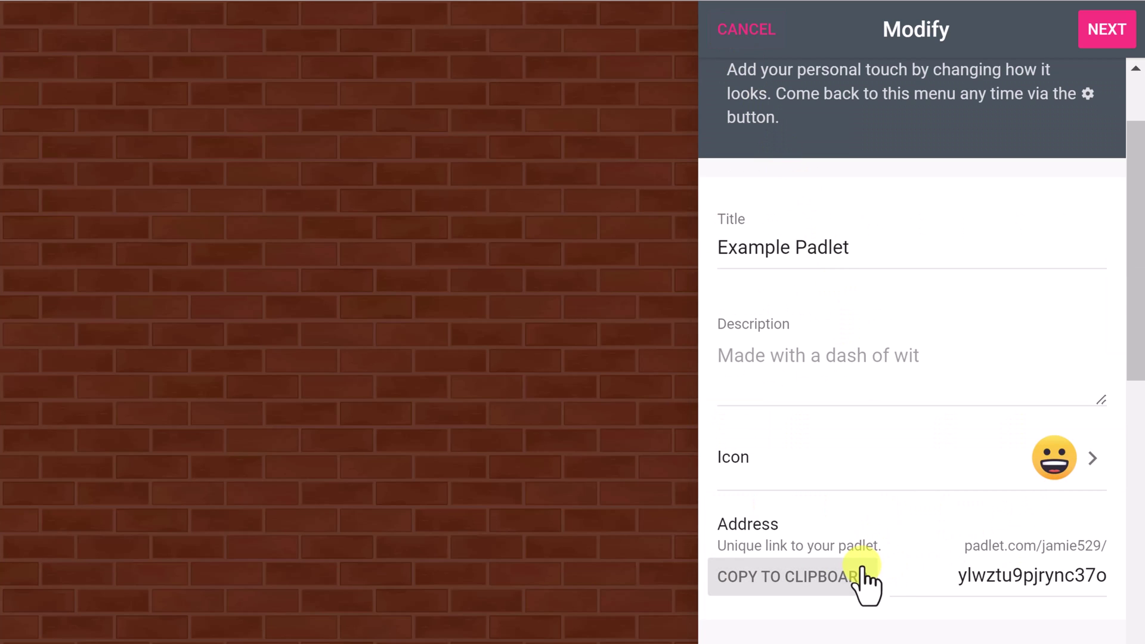
{"action": "scroll", "coordinate": [866, 582], "scroll_direction": "down", "scroll_amount": 2}
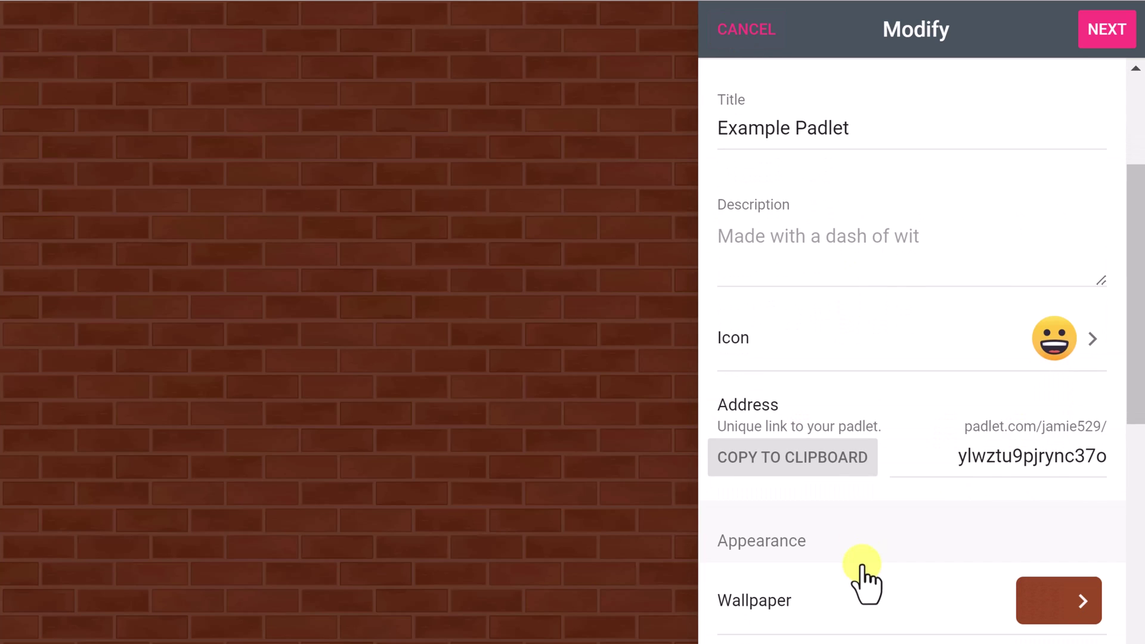
Step: Copy the Example Padlet's address link from the Modify panel to the clipboard
{"action": "left_click", "coordinate": [805, 457]}
{"action": "left_click", "coordinate": [832, 465]}
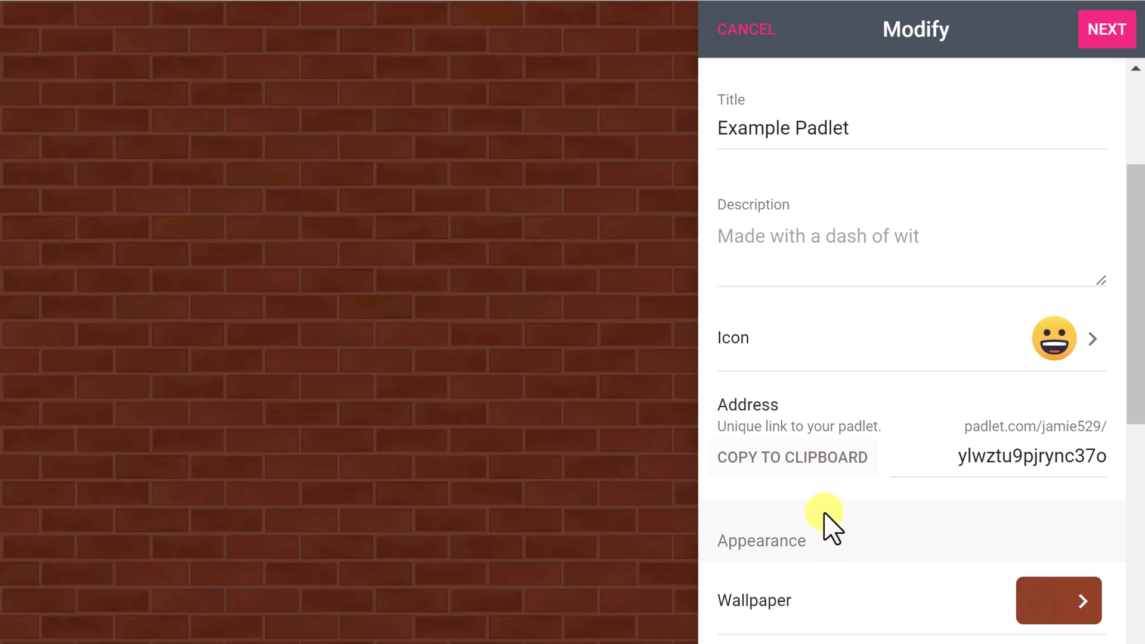
{"action": "scroll", "coordinate": [841, 571], "scroll_direction": "down", "scroll_amount": 2}
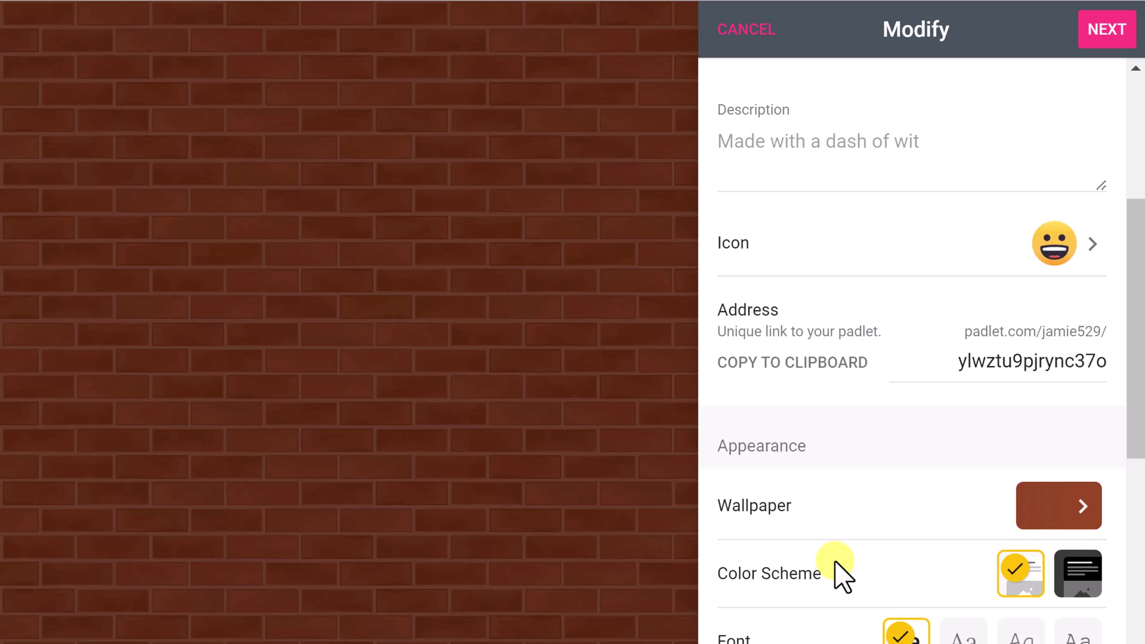
{"action": "scroll", "coordinate": [841, 572], "scroll_direction": "down", "scroll_amount": 1}
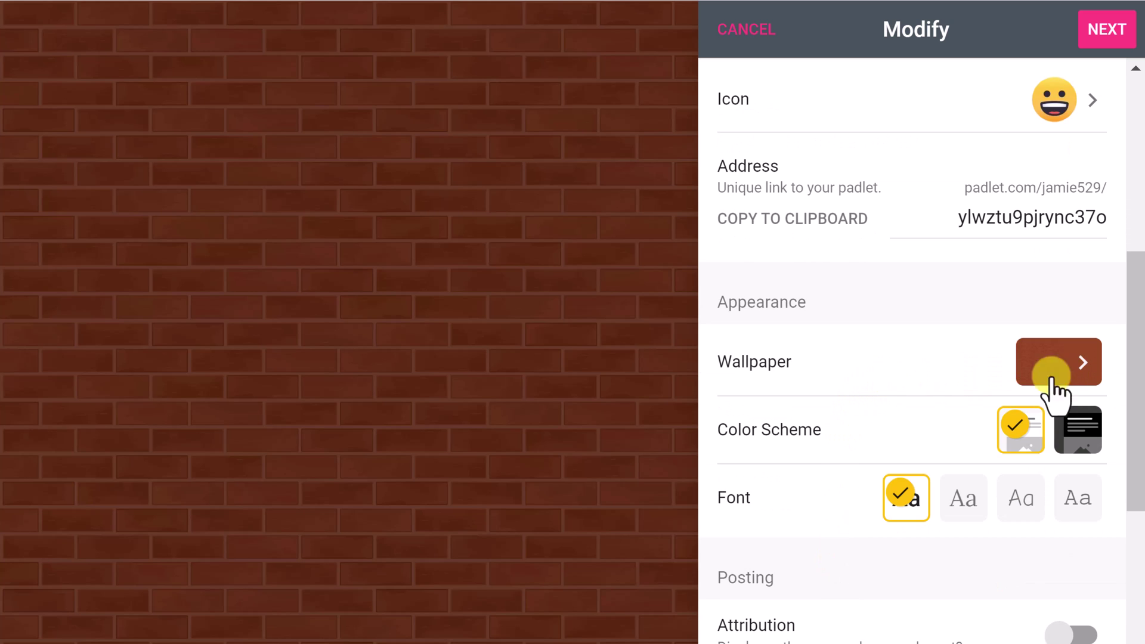
Step: Browse the textures/patterns and picture wallpaper galleries, keeping the brick background, then return to settings
{"action": "left_click", "coordinate": [1078, 363]}
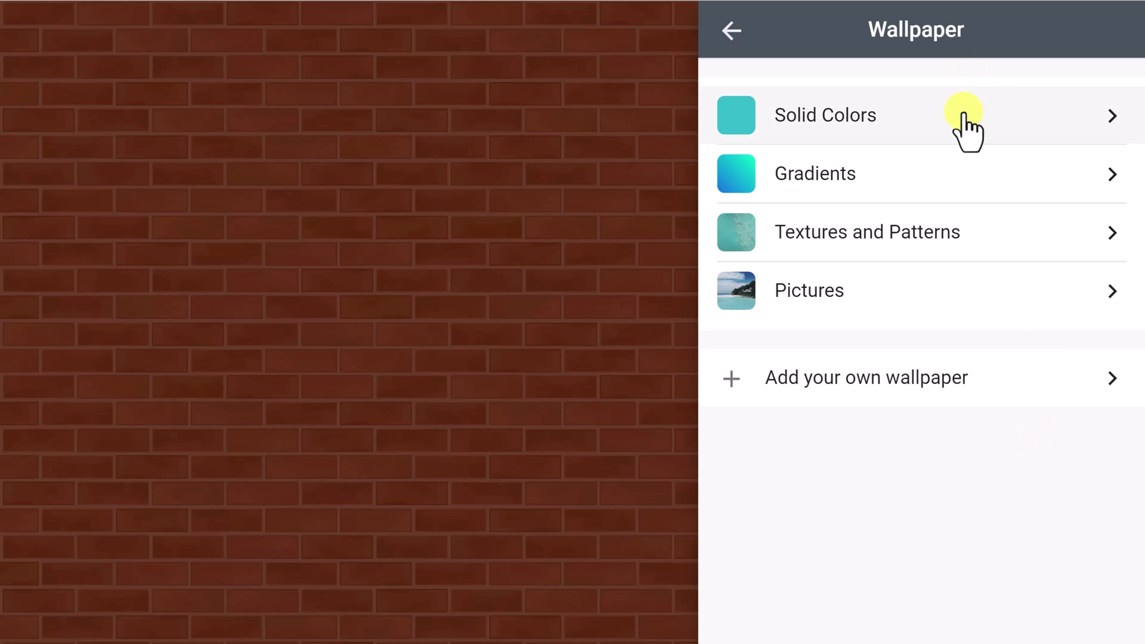
{"action": "left_click", "coordinate": [1112, 235]}
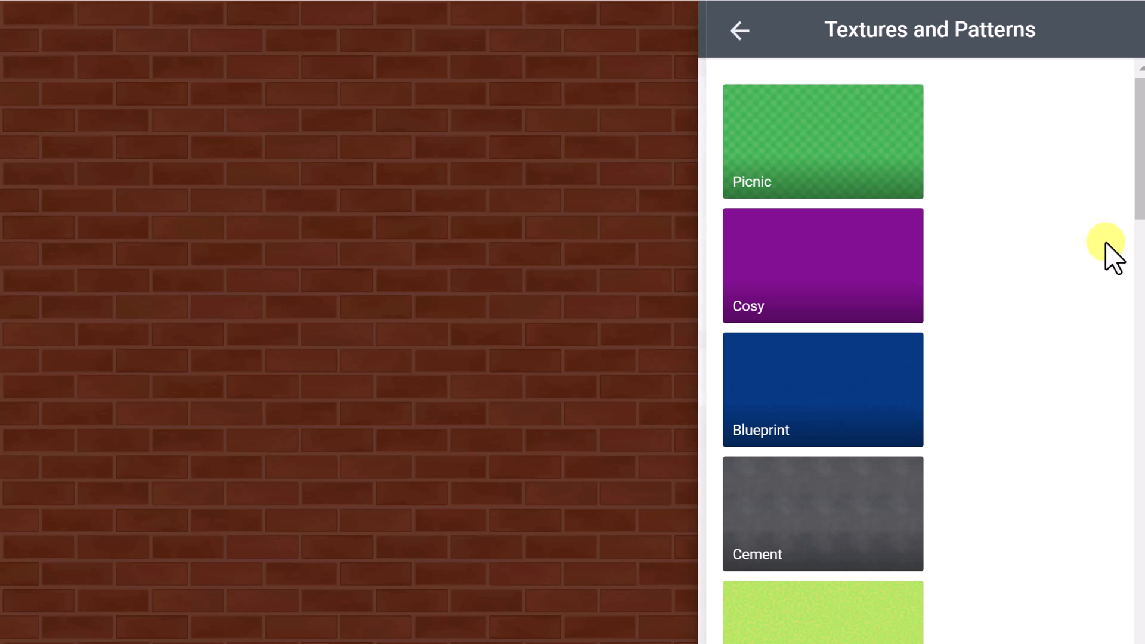
{"action": "left_click", "coordinate": [732, 30]}
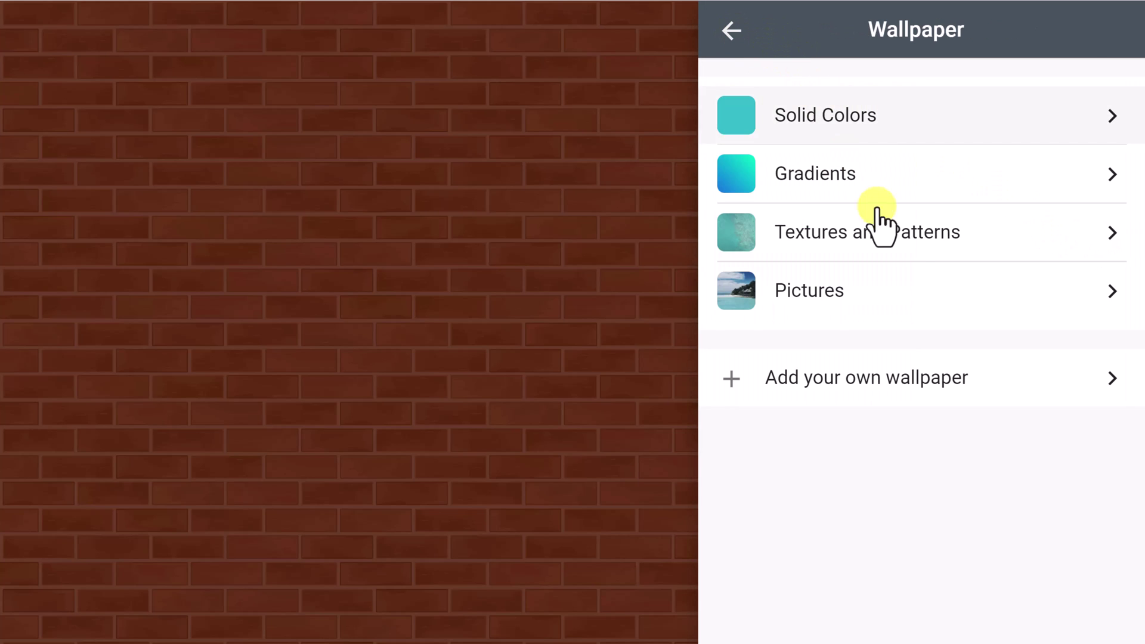
{"action": "left_click", "coordinate": [1113, 291]}
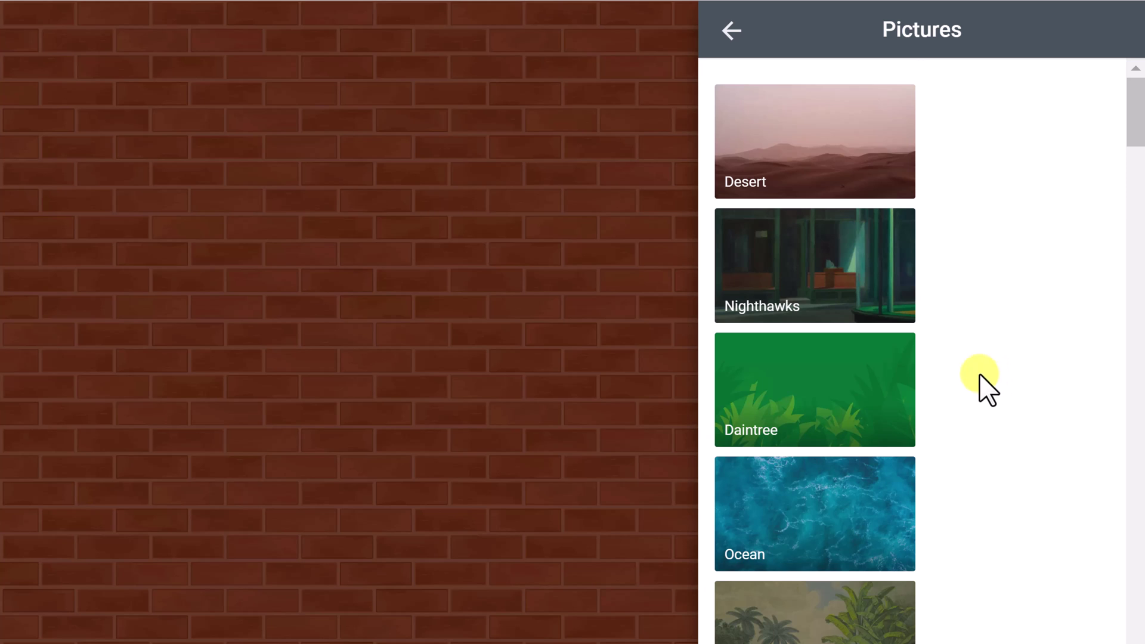
{"action": "scroll", "coordinate": [832, 412], "scroll_direction": "down", "scroll_amount": 3}
{"action": "scroll", "coordinate": [833, 358], "scroll_direction": "up", "scroll_amount": 3}
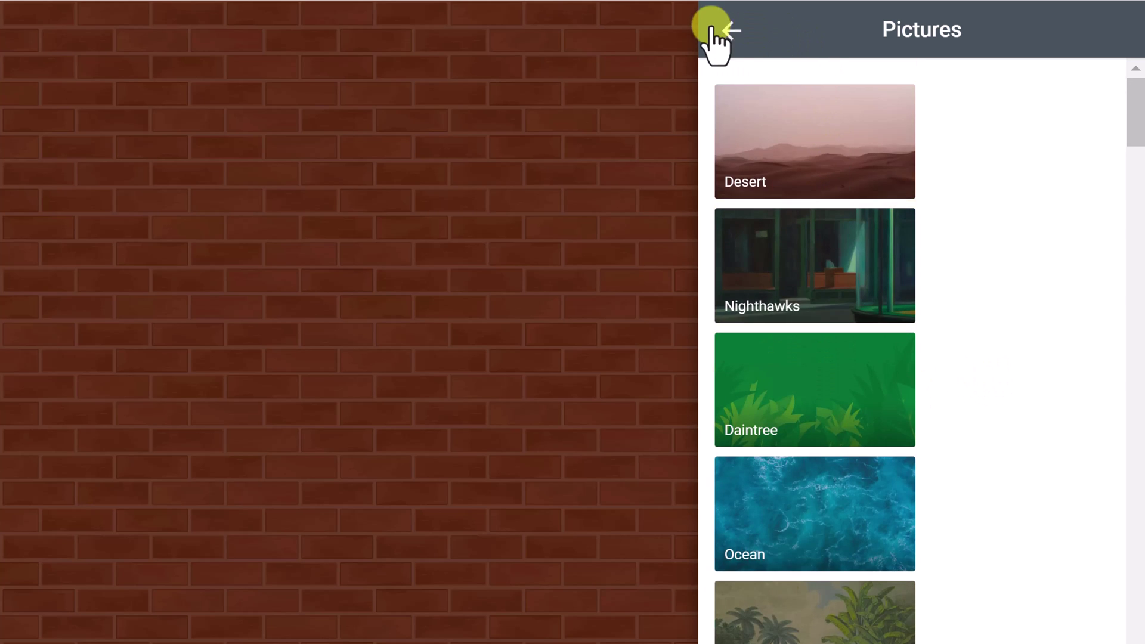
{"action": "left_click", "coordinate": [732, 31]}
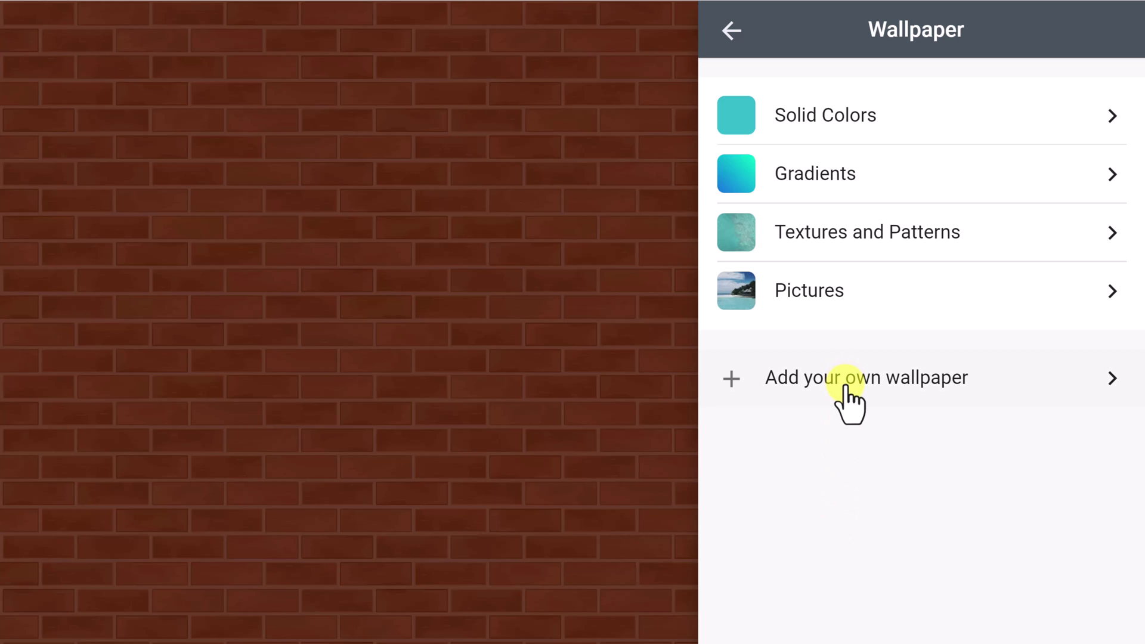
{"action": "left_click", "coordinate": [732, 30]}
{"action": "scroll", "coordinate": [824, 492], "scroll_direction": "down", "scroll_amount": 2}
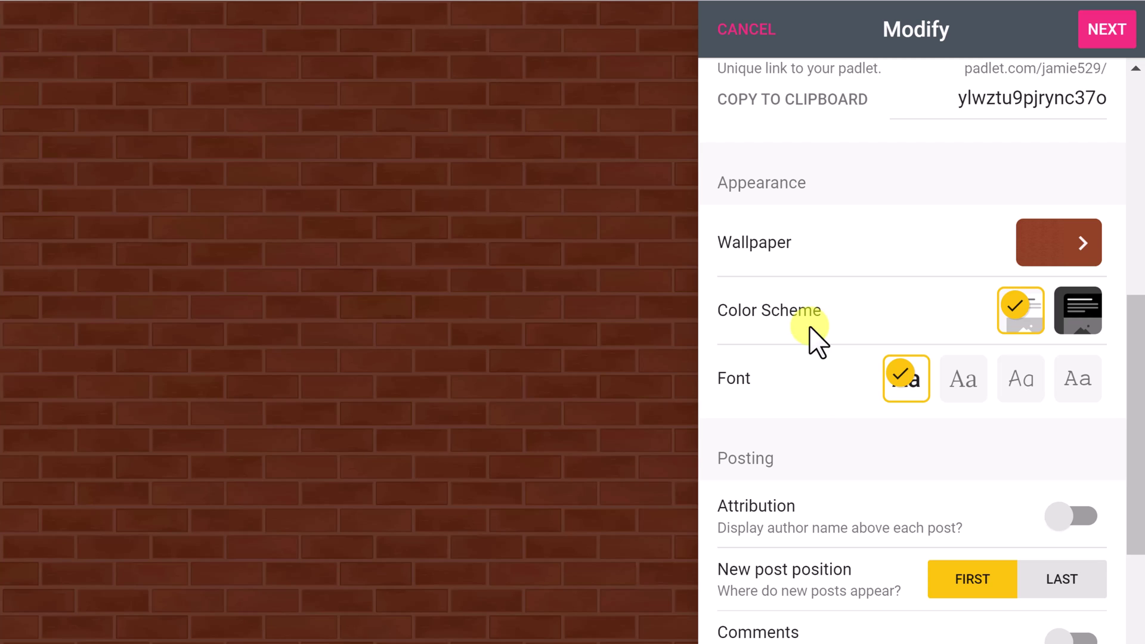
{"action": "left_click", "coordinate": [1079, 311]}
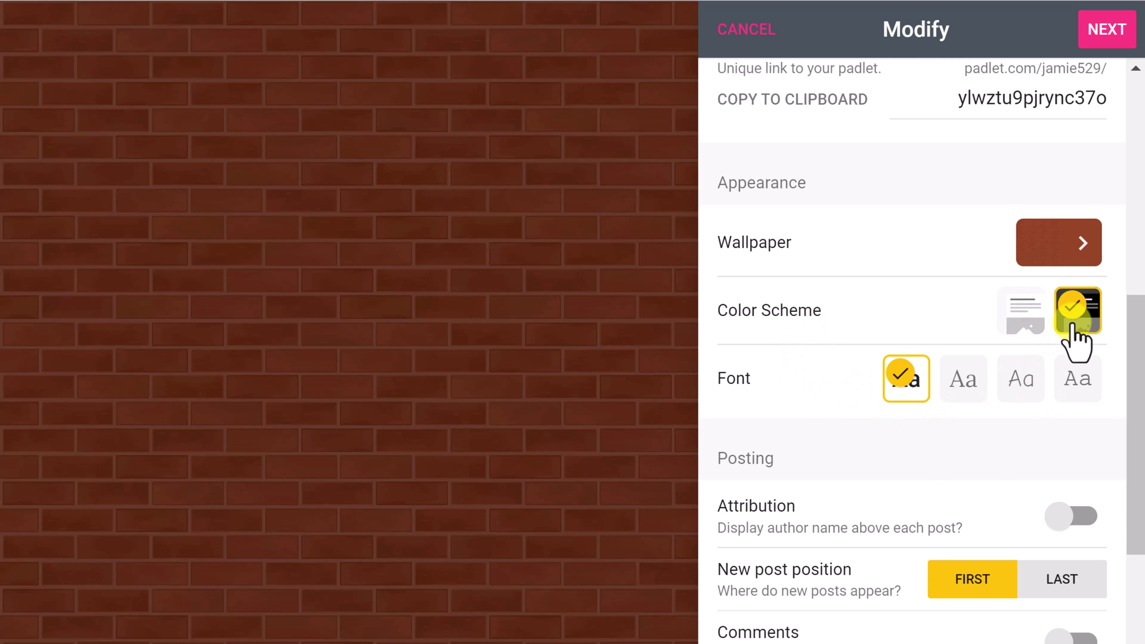
{"action": "left_click", "coordinate": [1026, 312]}
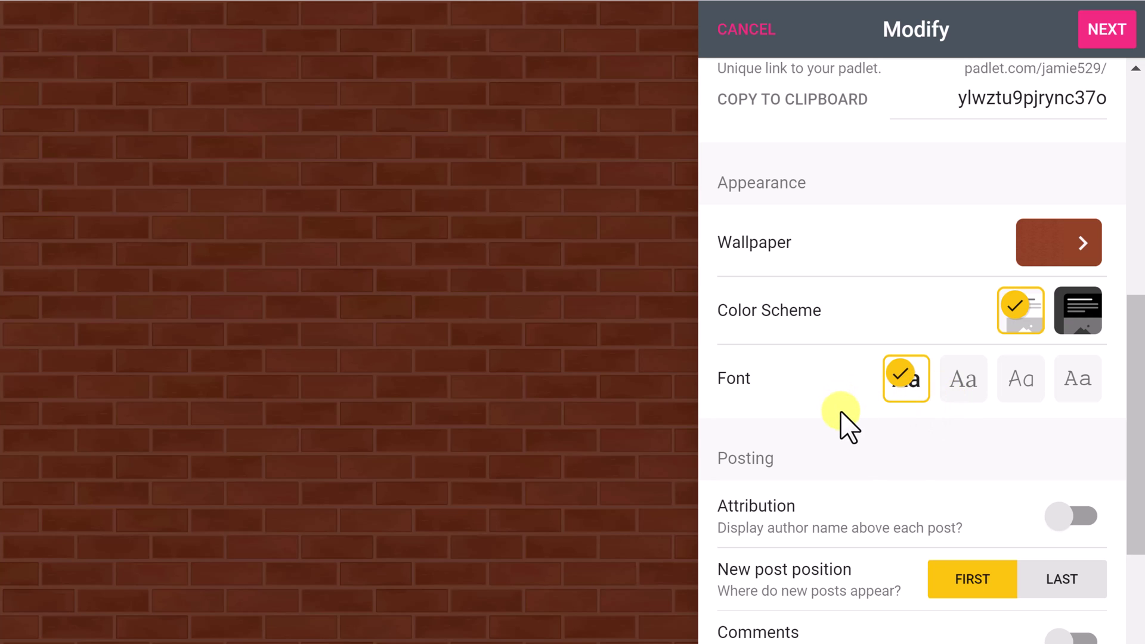
{"action": "scroll", "coordinate": [841, 415], "scroll_direction": "down", "scroll_amount": 3}
{"action": "scroll", "coordinate": [842, 417], "scroll_direction": "down", "scroll_amount": 3}
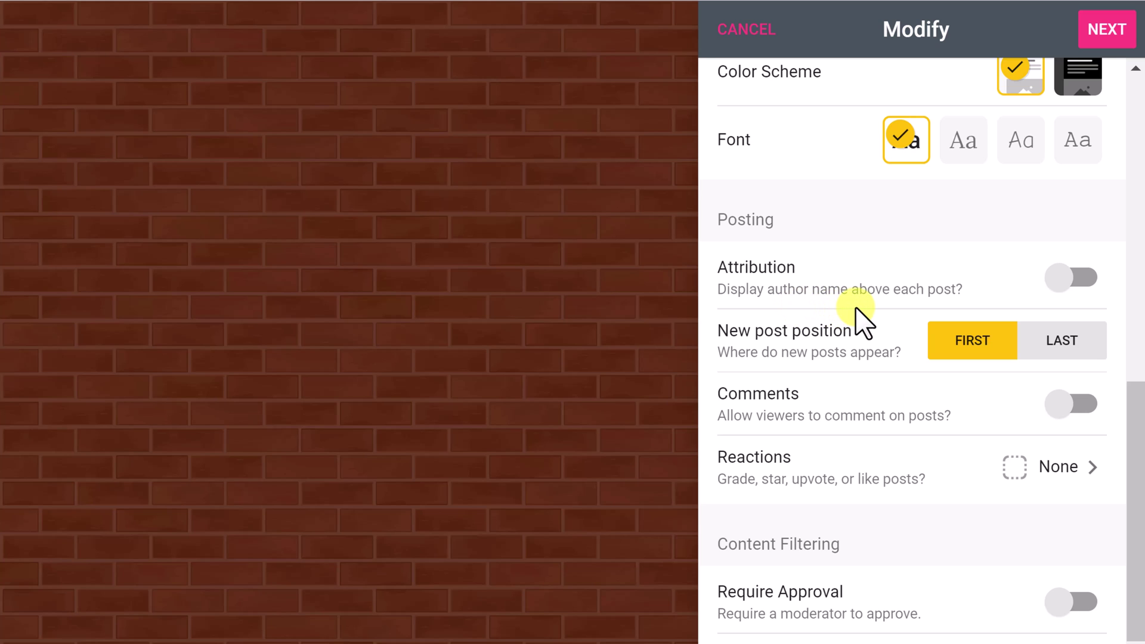
{"action": "scroll", "coordinate": [862, 319], "scroll_direction": "down", "scroll_amount": 1}
{"action": "scroll", "coordinate": [862, 318], "scroll_direction": "down", "scroll_amount": 1}
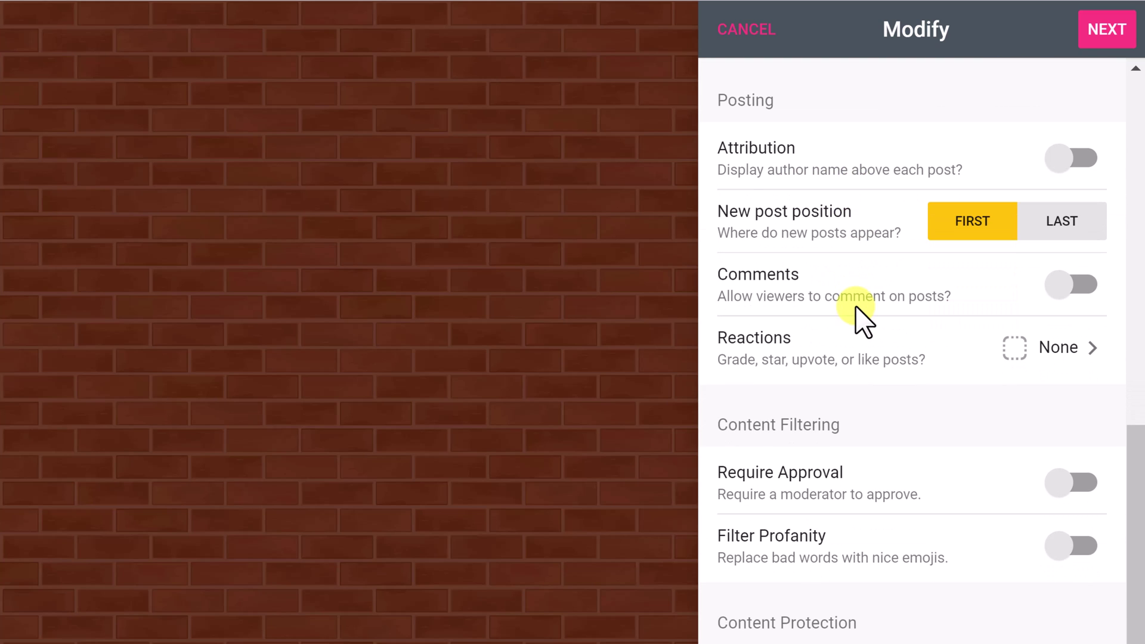
{"action": "scroll", "coordinate": [862, 319], "scroll_direction": "up", "scroll_amount": 1}
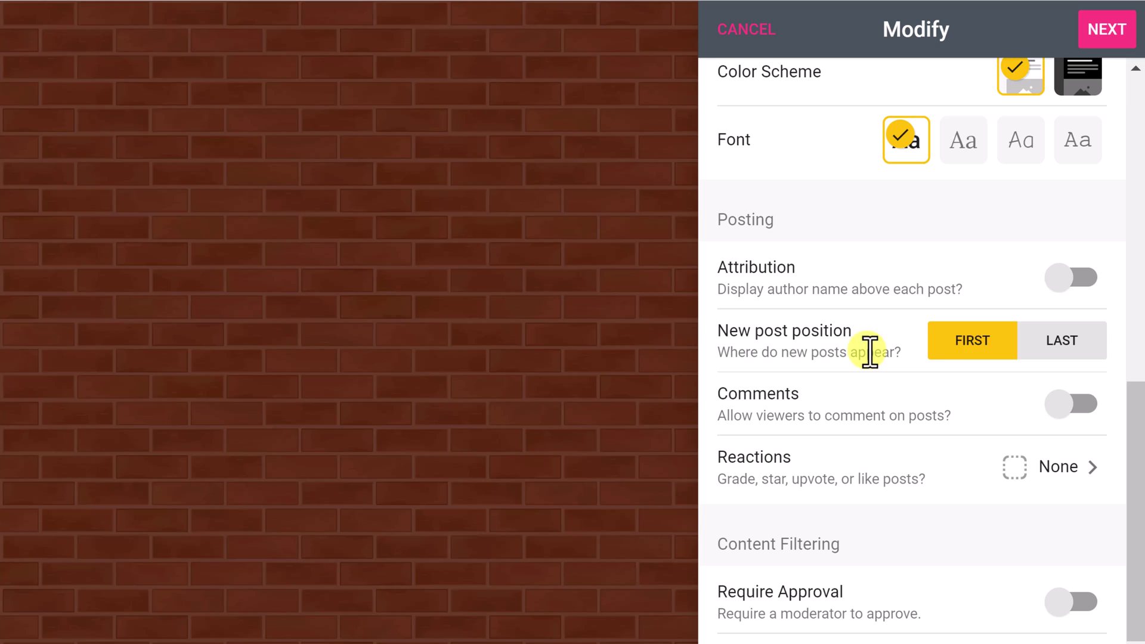
{"action": "scroll", "coordinate": [889, 421], "scroll_direction": "down", "scroll_amount": 1}
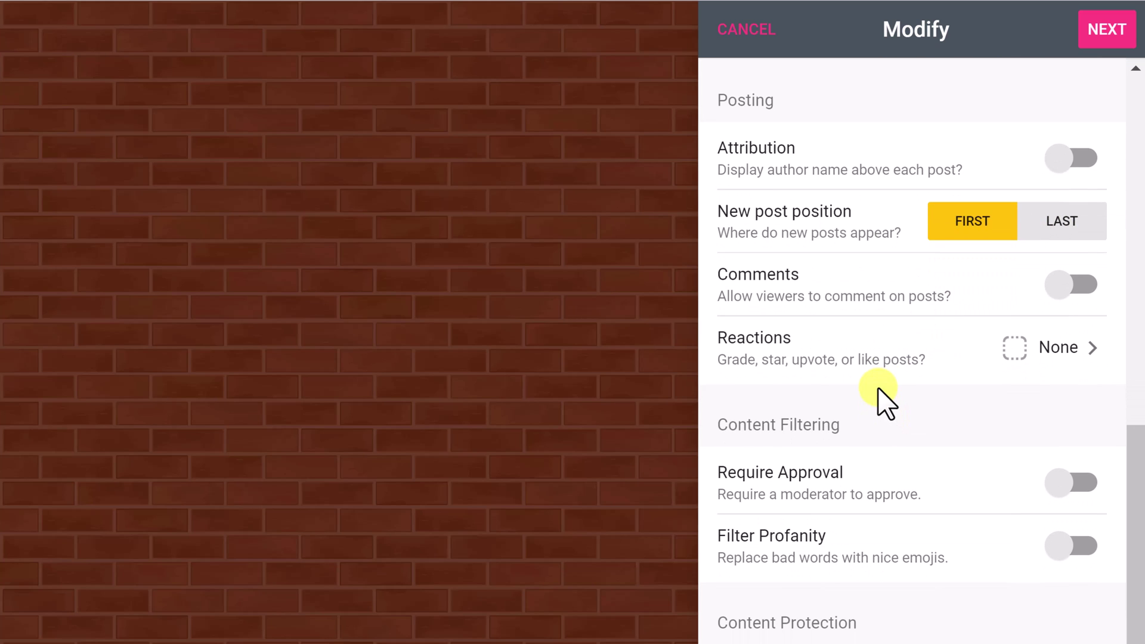
{"action": "scroll", "coordinate": [883, 399], "scroll_direction": "down", "scroll_amount": 1}
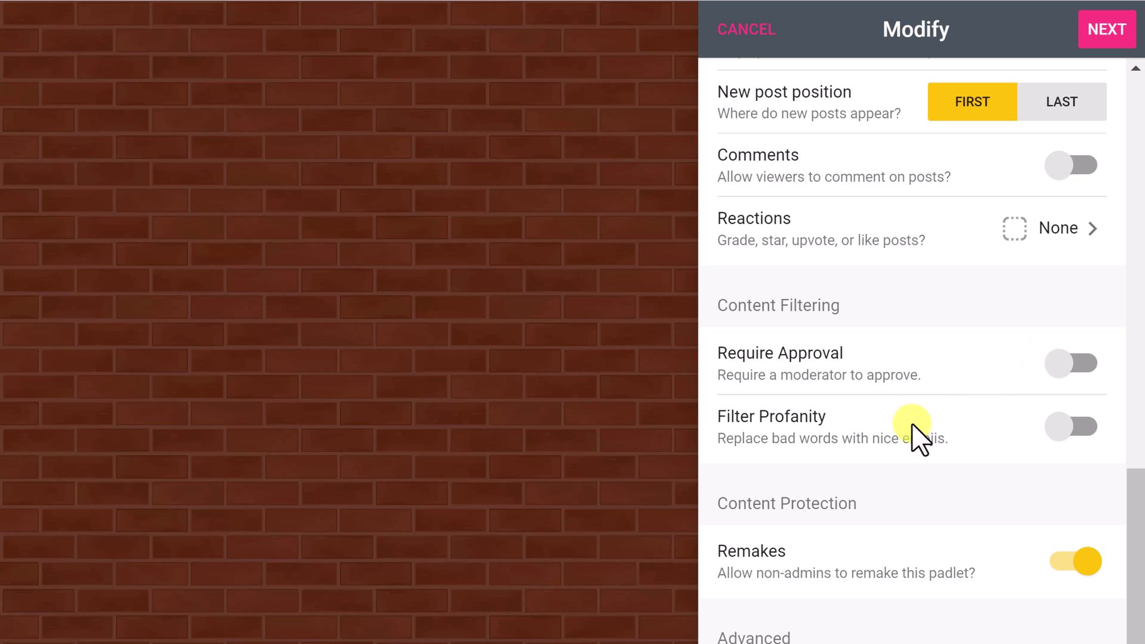
{"action": "scroll", "coordinate": [931, 447], "scroll_direction": "down", "scroll_amount": 1}
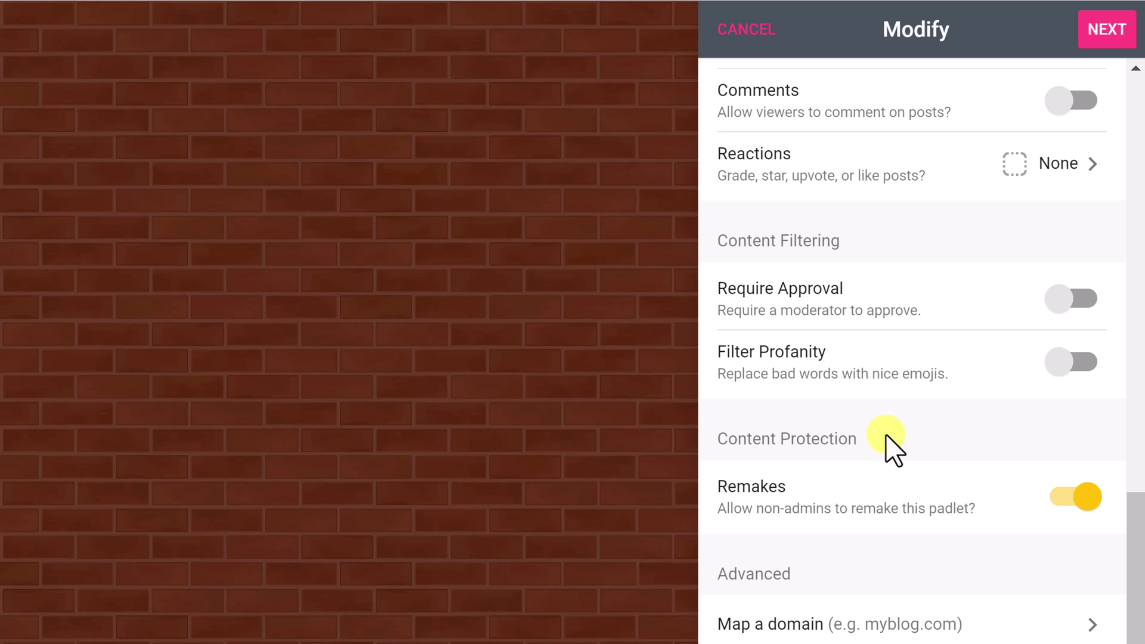
{"action": "scroll", "coordinate": [908, 513], "scroll_direction": "up", "scroll_amount": 4}
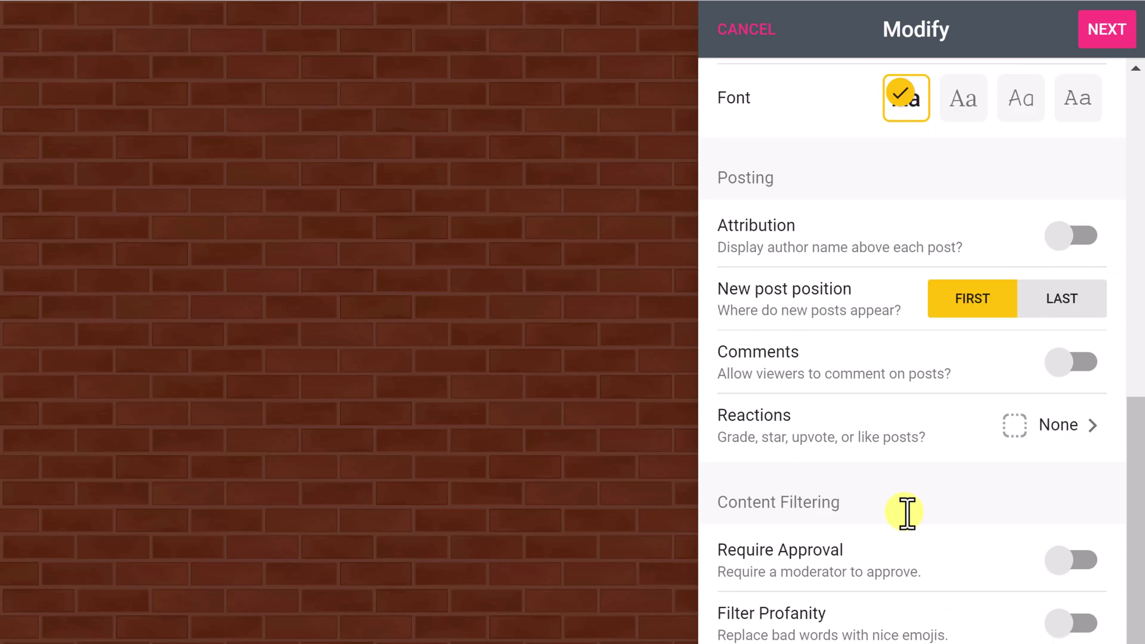
{"action": "scroll", "coordinate": [908, 512], "scroll_direction": "up", "scroll_amount": 3}
{"action": "scroll", "coordinate": [908, 513], "scroll_direction": "up", "scroll_amount": 2}
{"action": "scroll", "coordinate": [908, 512], "scroll_direction": "up", "scroll_amount": 3}
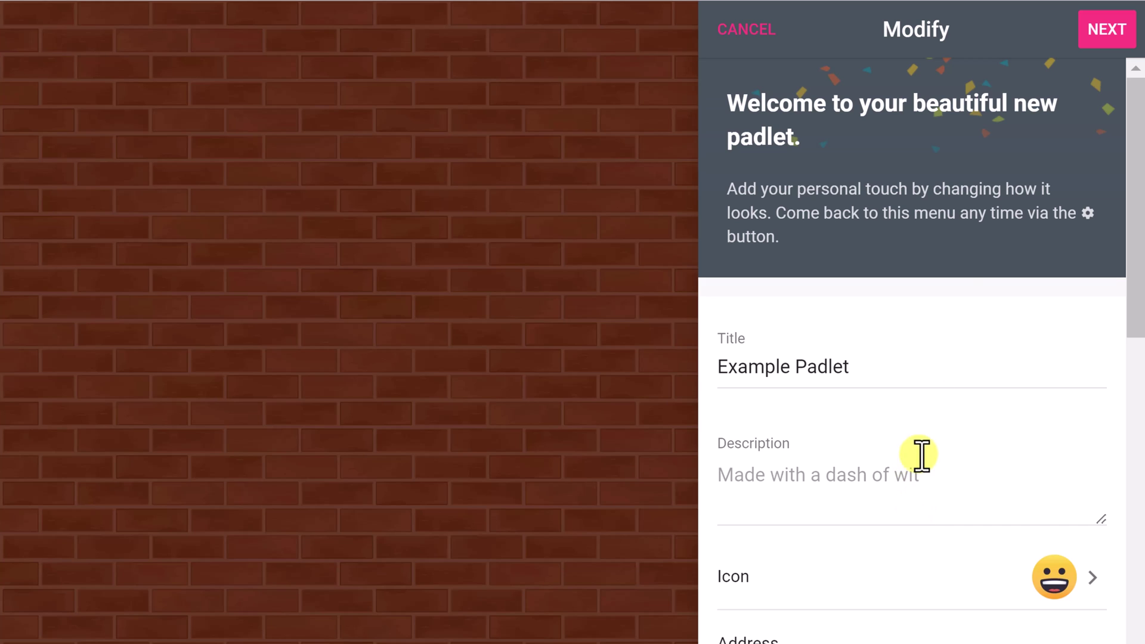
Step: Finish the Example Padlet setup and start posting on its brick-wall board
{"action": "left_click", "coordinate": [1106, 29]}
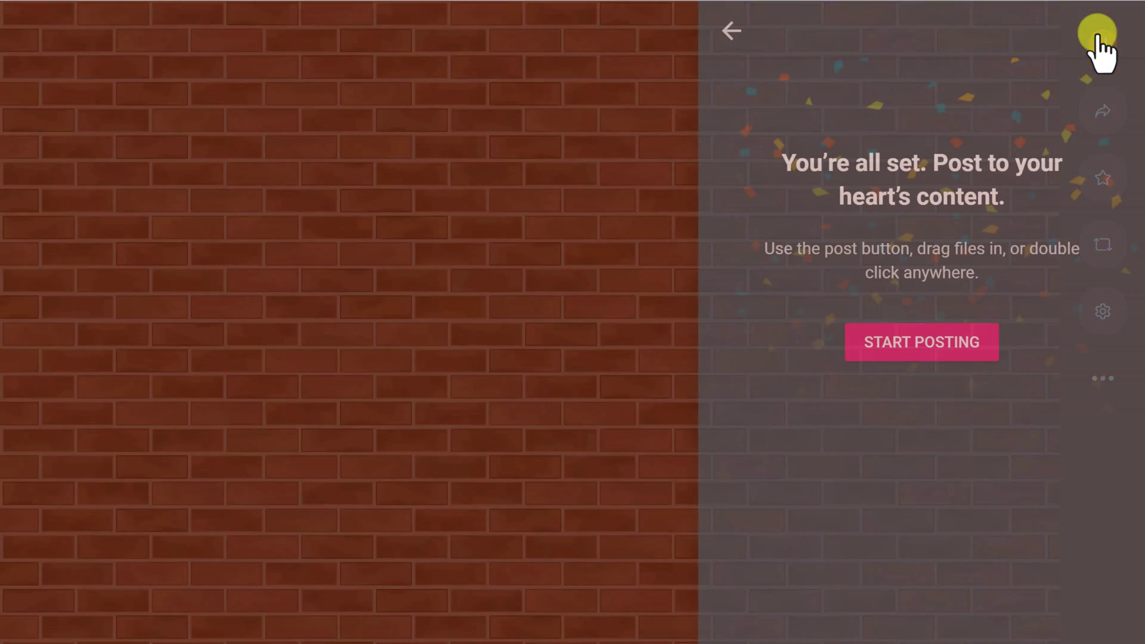
{"action": "left_click", "coordinate": [922, 343]}
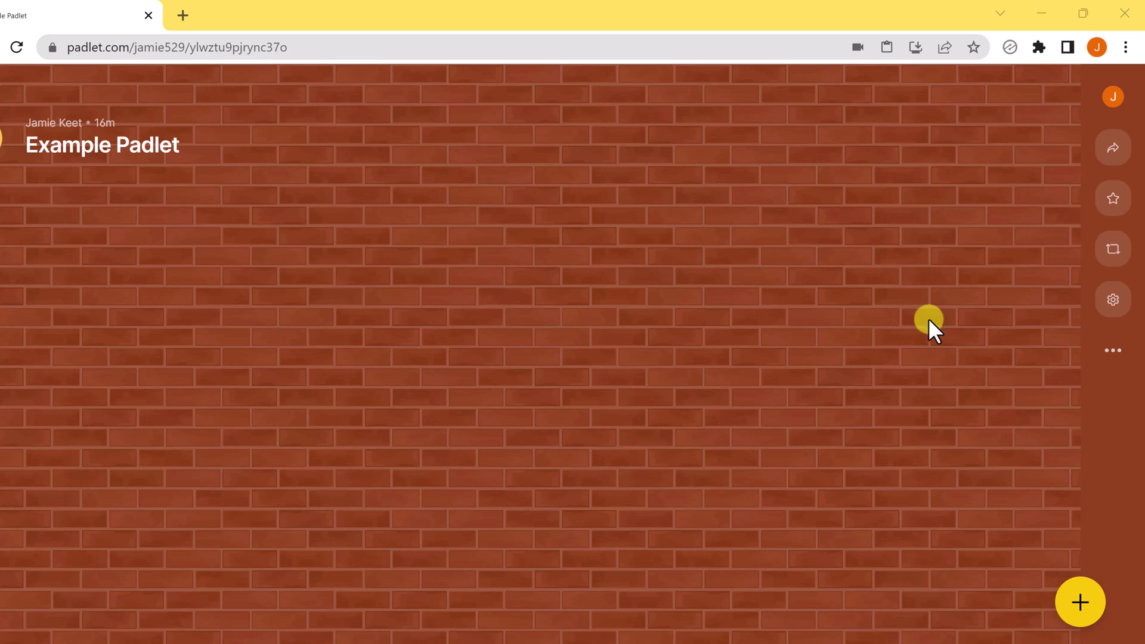
{"action": "left_click", "coordinate": [1113, 301]}
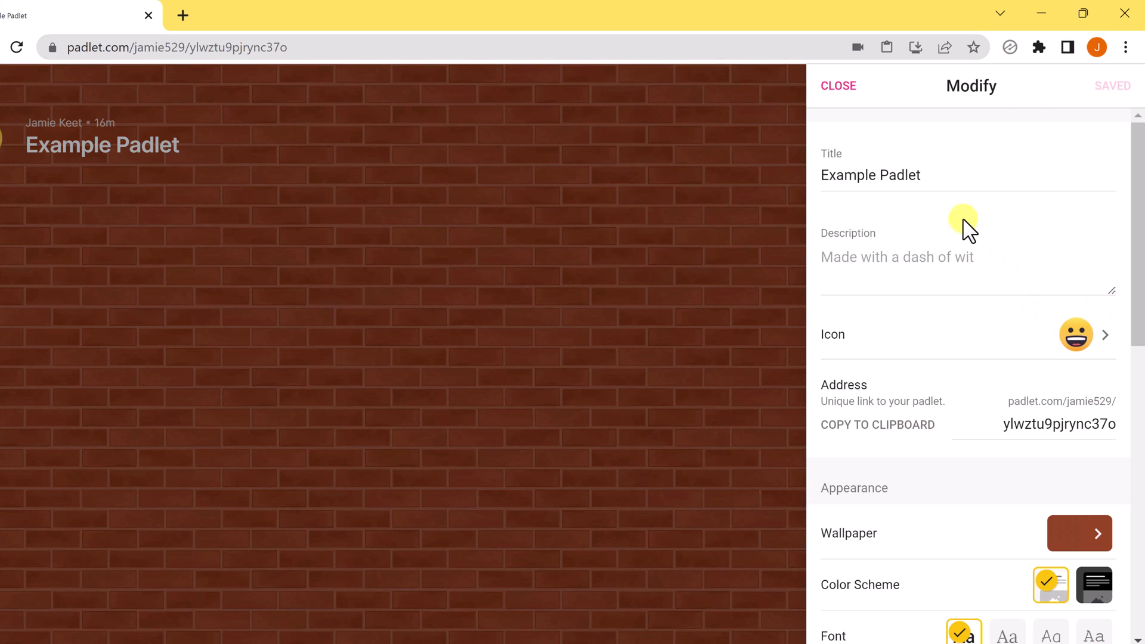
{"action": "scroll", "coordinate": [935, 451], "scroll_direction": "down", "scroll_amount": 5}
{"action": "scroll", "coordinate": [935, 452], "scroll_direction": "up", "scroll_amount": 3}
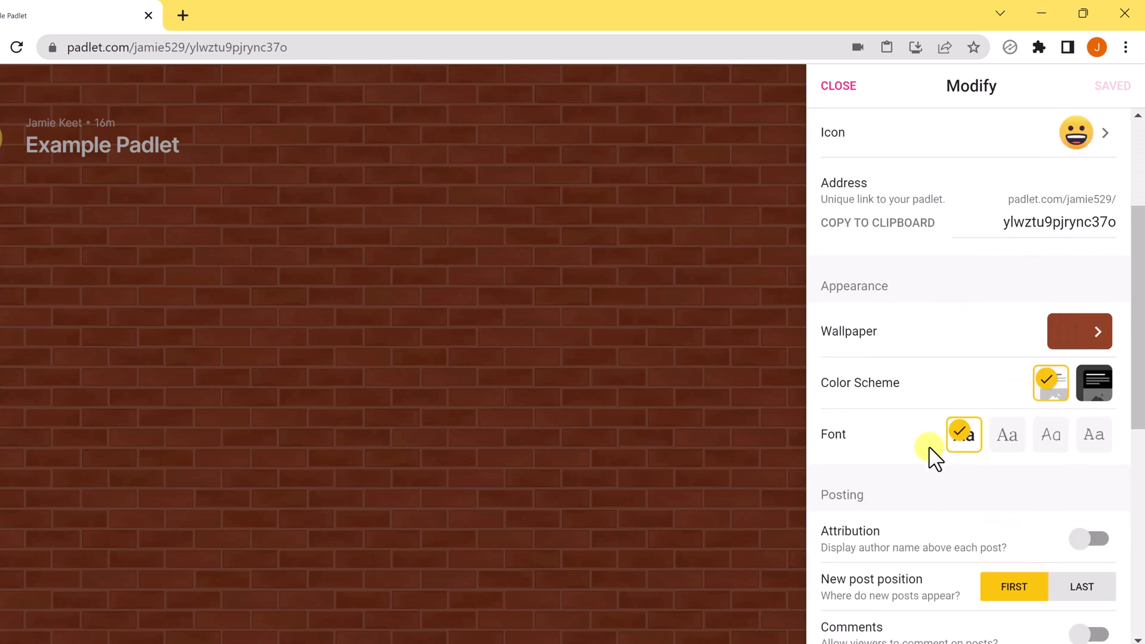
{"action": "scroll", "coordinate": [934, 454], "scroll_direction": "up", "scroll_amount": 3}
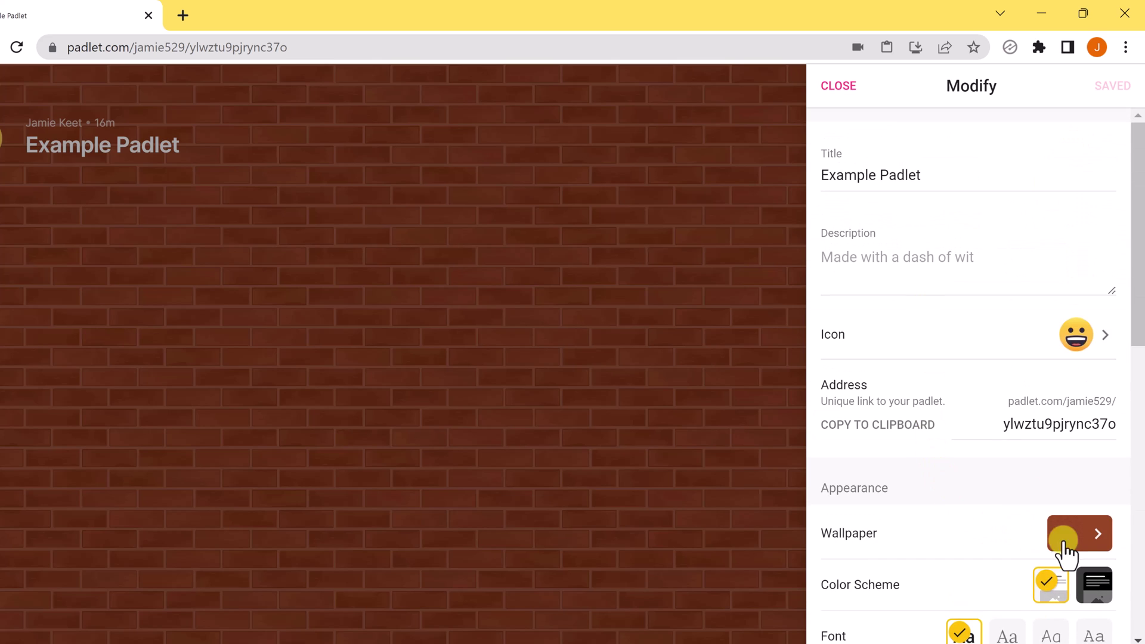
{"action": "scroll", "coordinate": [974, 522], "scroll_direction": "down", "scroll_amount": 1}
{"action": "scroll", "coordinate": [963, 510], "scroll_direction": "down", "scroll_amount": 1}
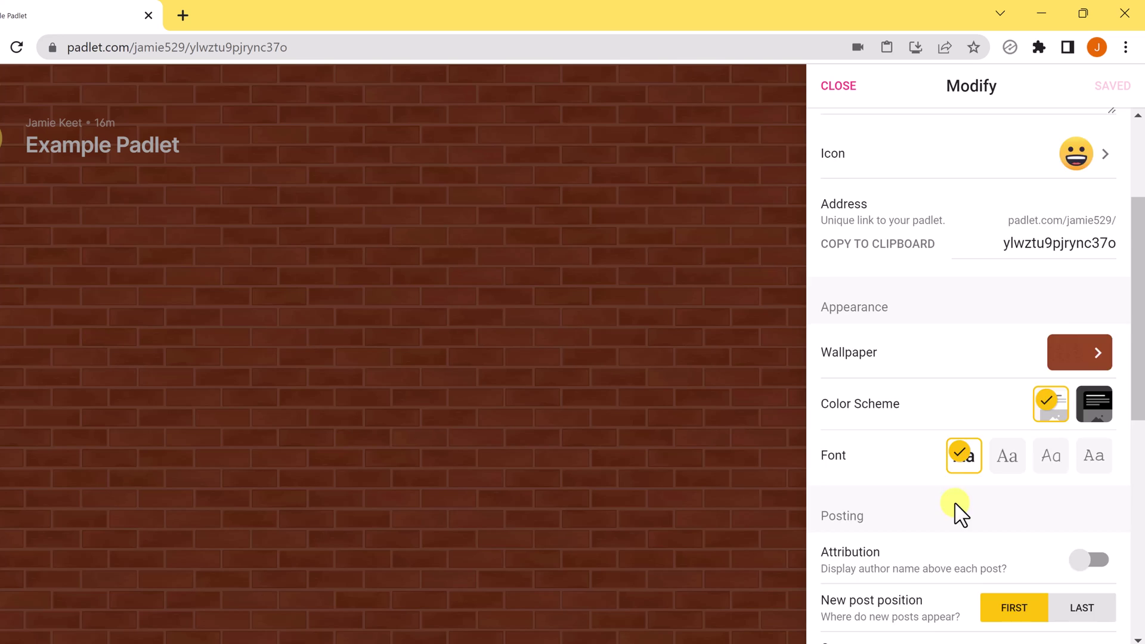
{"action": "scroll", "coordinate": [963, 510], "scroll_direction": "up", "scroll_amount": 3}
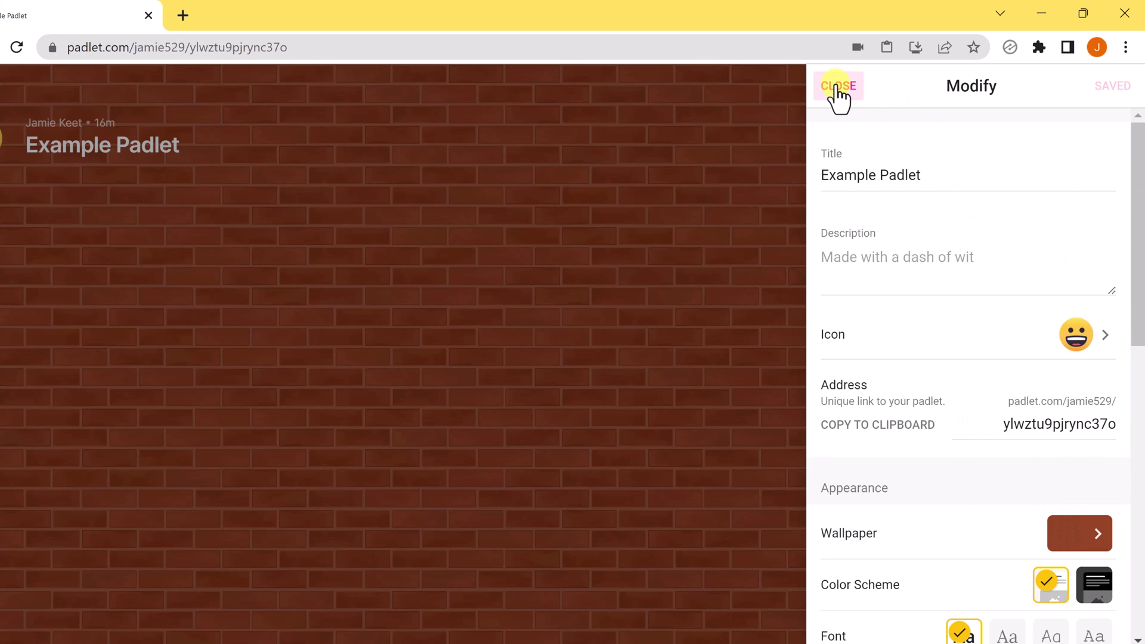
{"action": "left_click", "coordinate": [836, 86]}
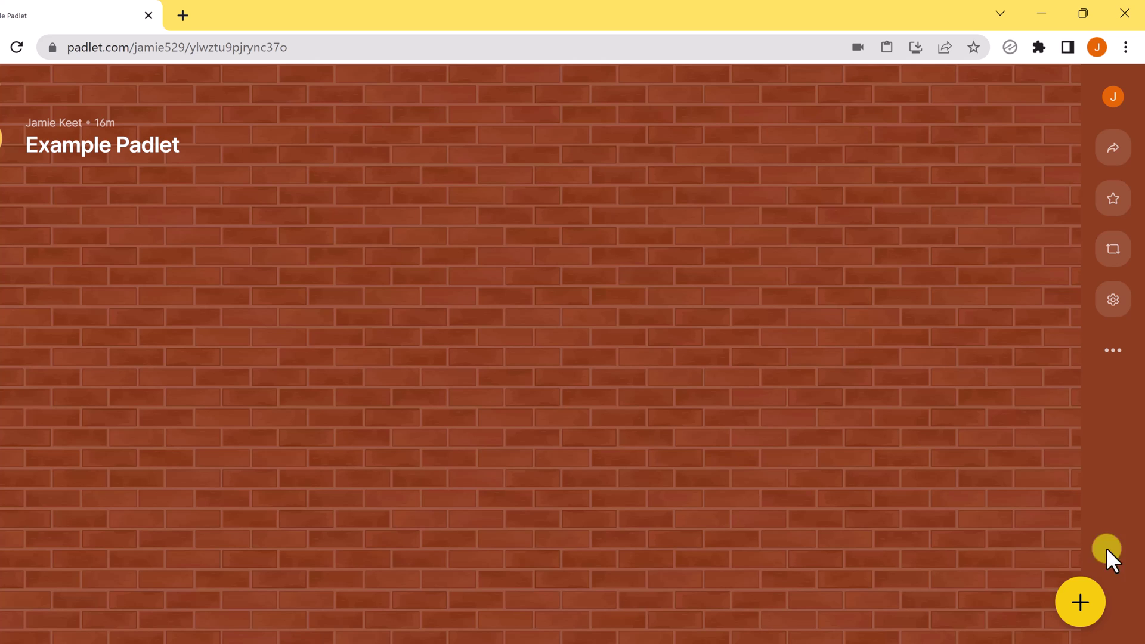
Step: Start a new post on the Example Padlet with the subject 'Dogs'
{"action": "left_click", "coordinate": [1080, 602]}
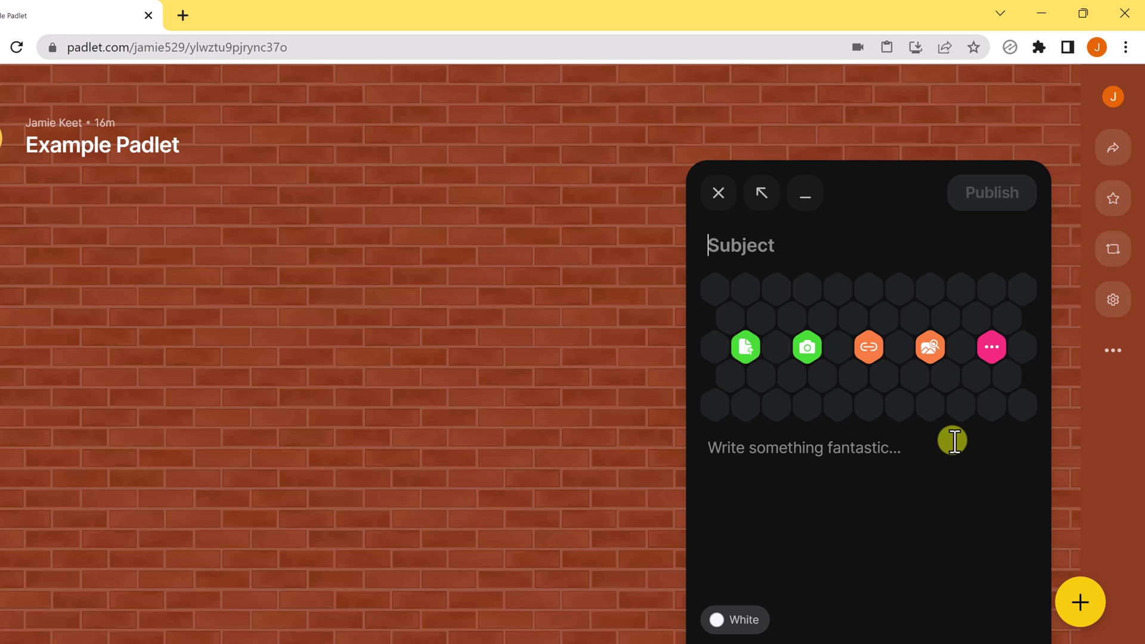
{"action": "type", "text": "Dogs"}
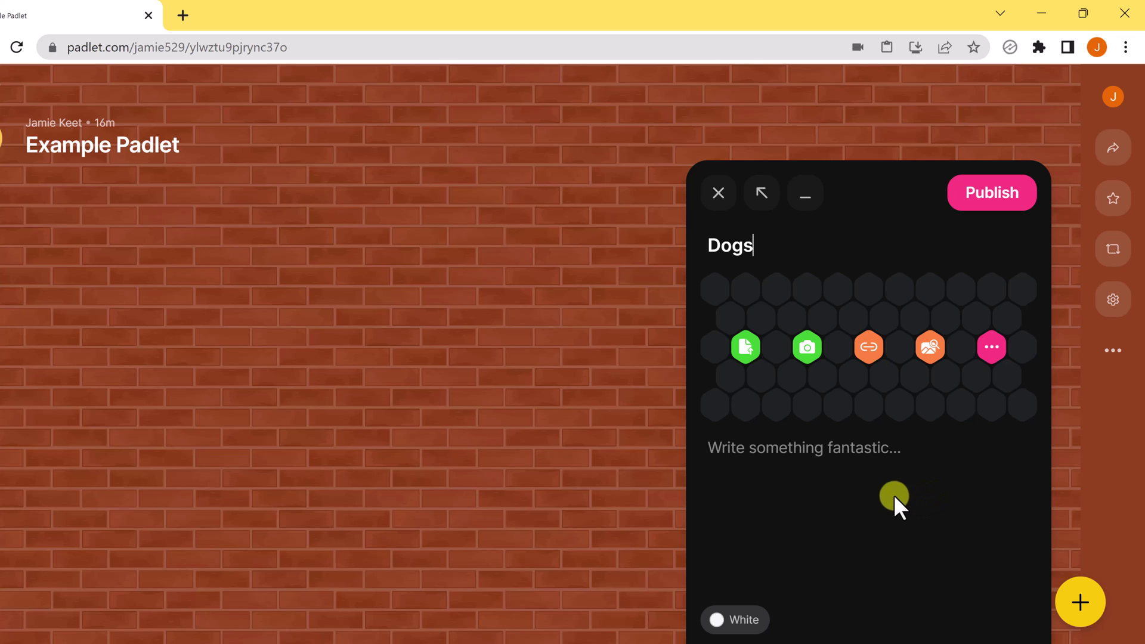
Step: Upload 3 Smartest Dog Breeds.docx from the Downloads folder into the Dogs post
{"action": "left_click", "coordinate": [747, 347]}
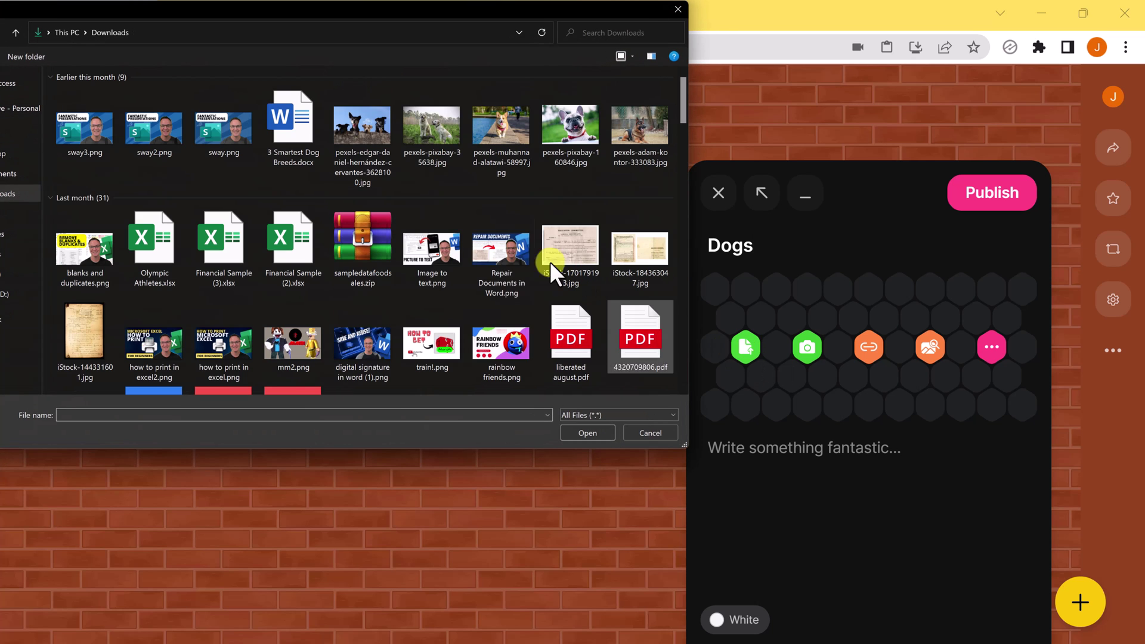
{"action": "left_click", "coordinate": [293, 130]}
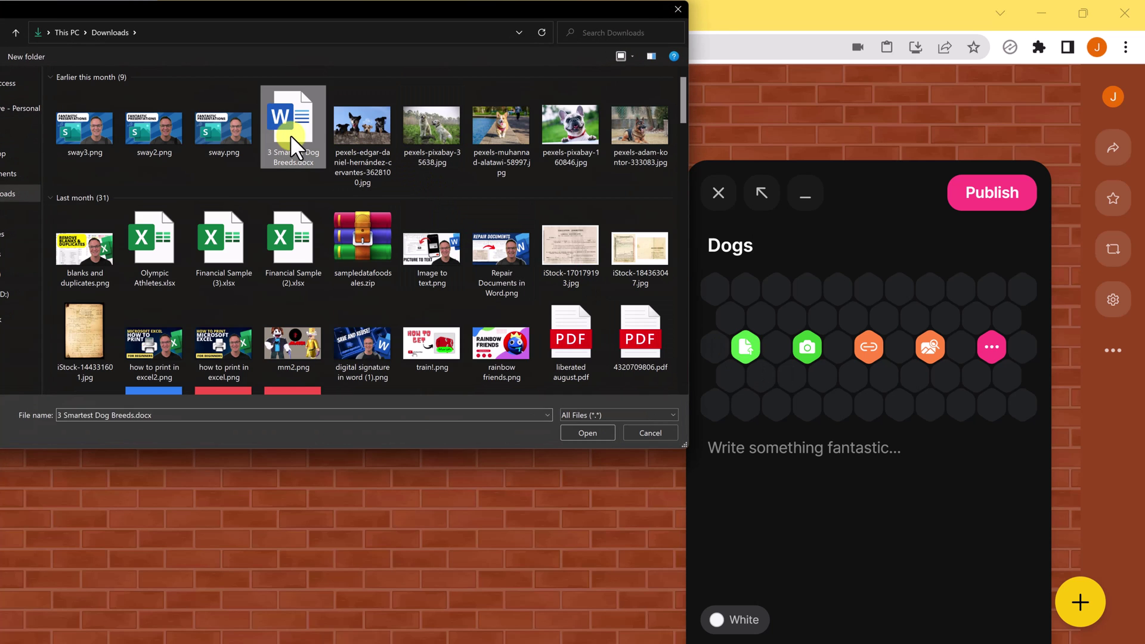
{"action": "double_click", "coordinate": [291, 136]}
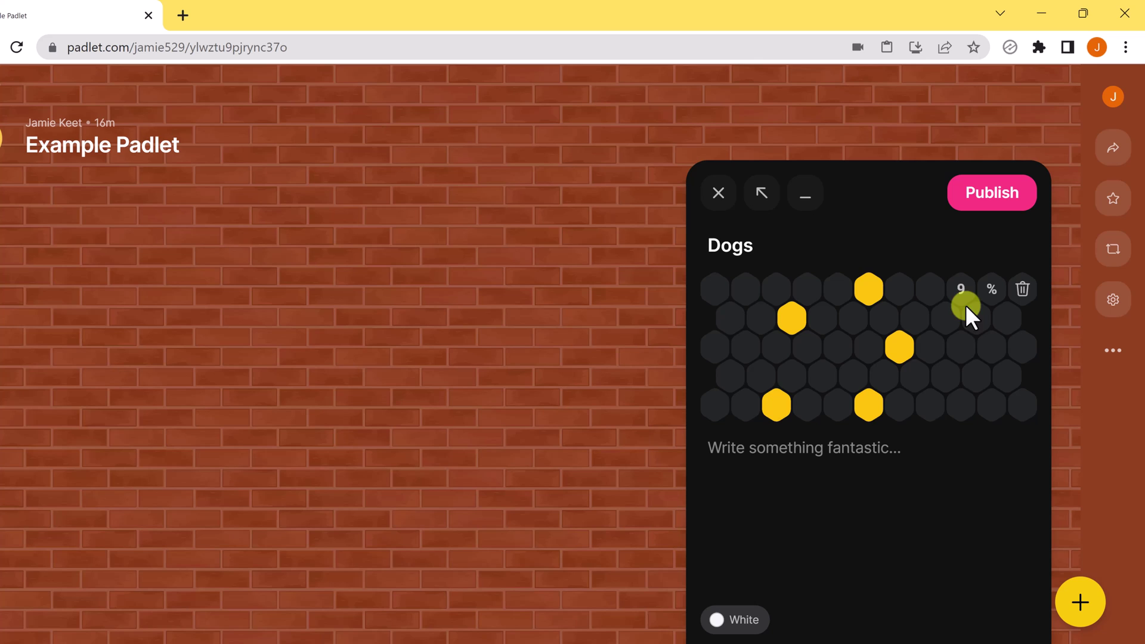
Step: Add the body text 'Research paper', colour the Dogs post blue, and publish it
{"action": "left_click", "coordinate": [786, 449]}
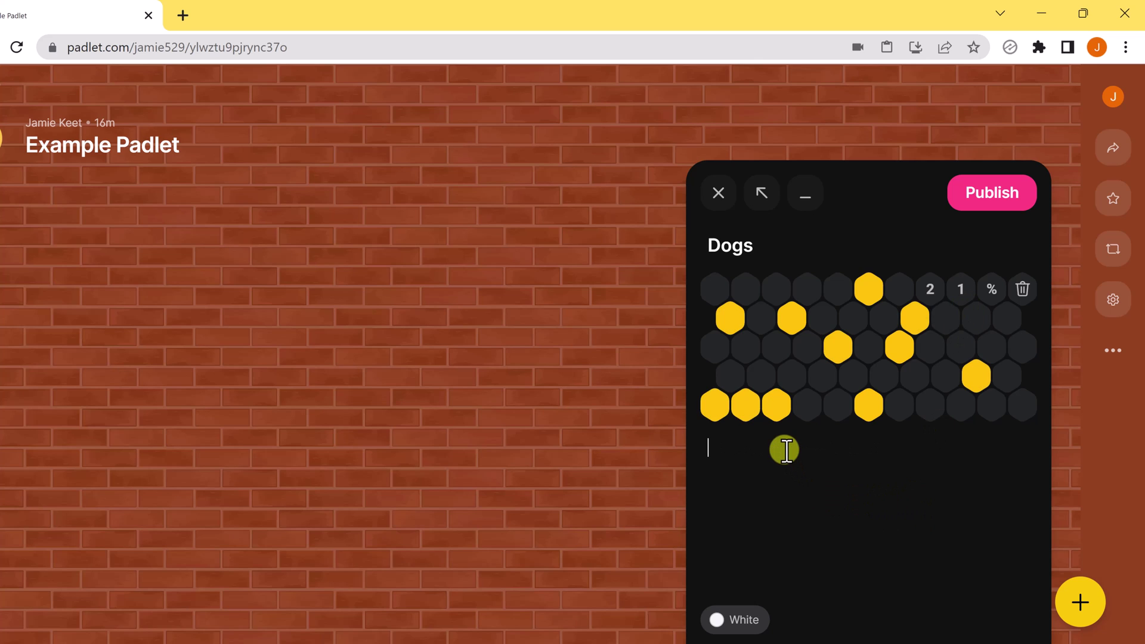
{"action": "type", "text": "Re"}
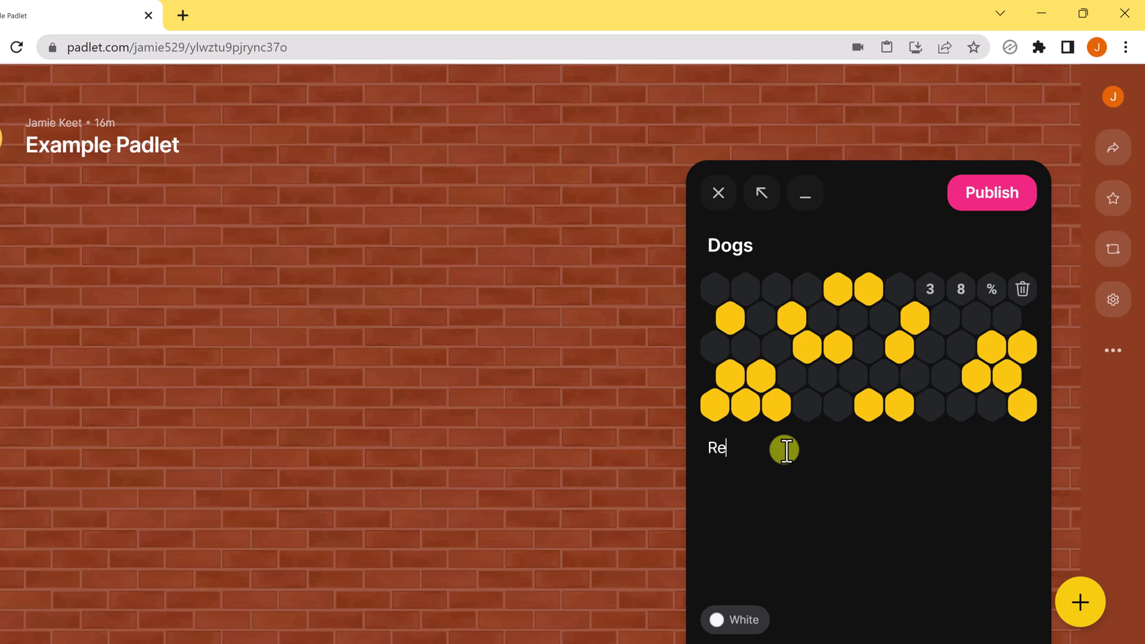
{"action": "type", "text": "search paper"}
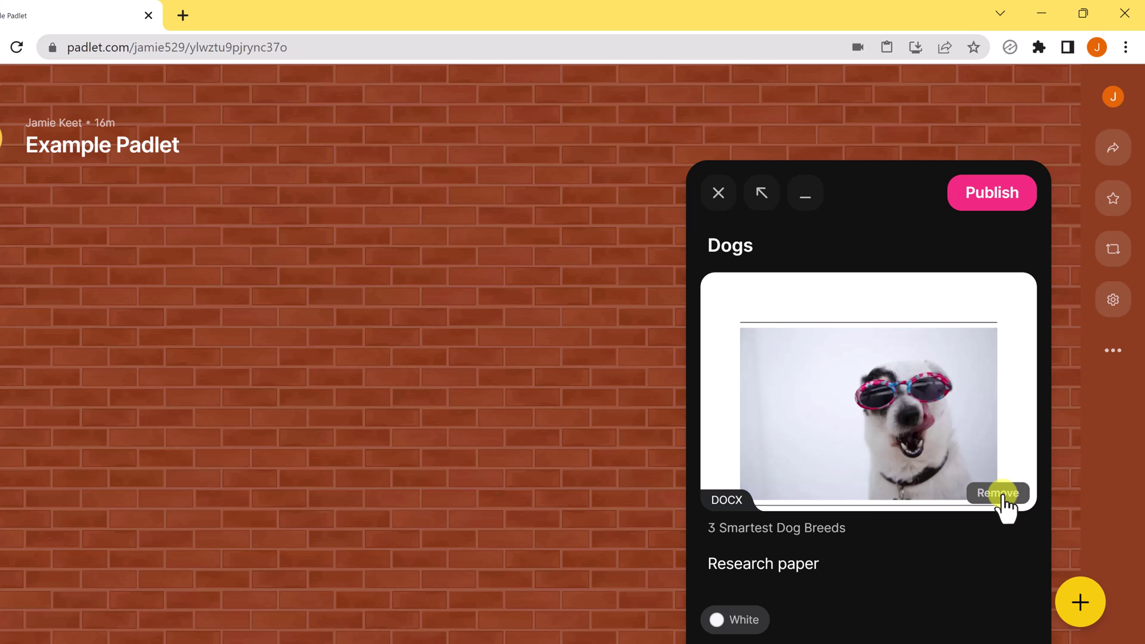
{"action": "left_click", "coordinate": [752, 622]}
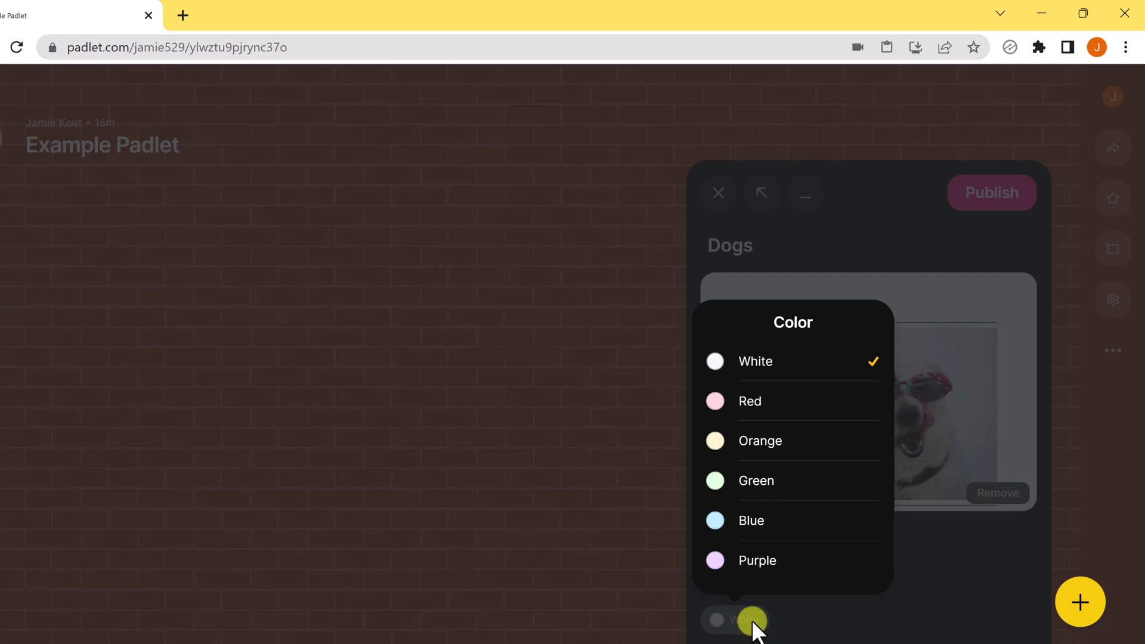
{"action": "left_click", "coordinate": [752, 520]}
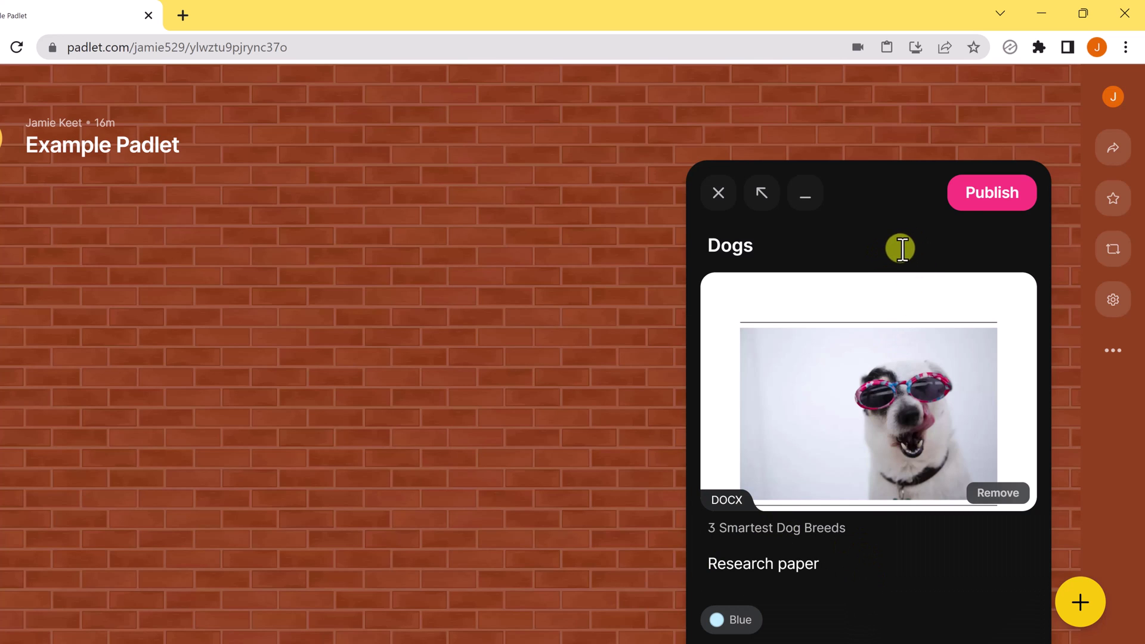
{"action": "left_click", "coordinate": [981, 199]}
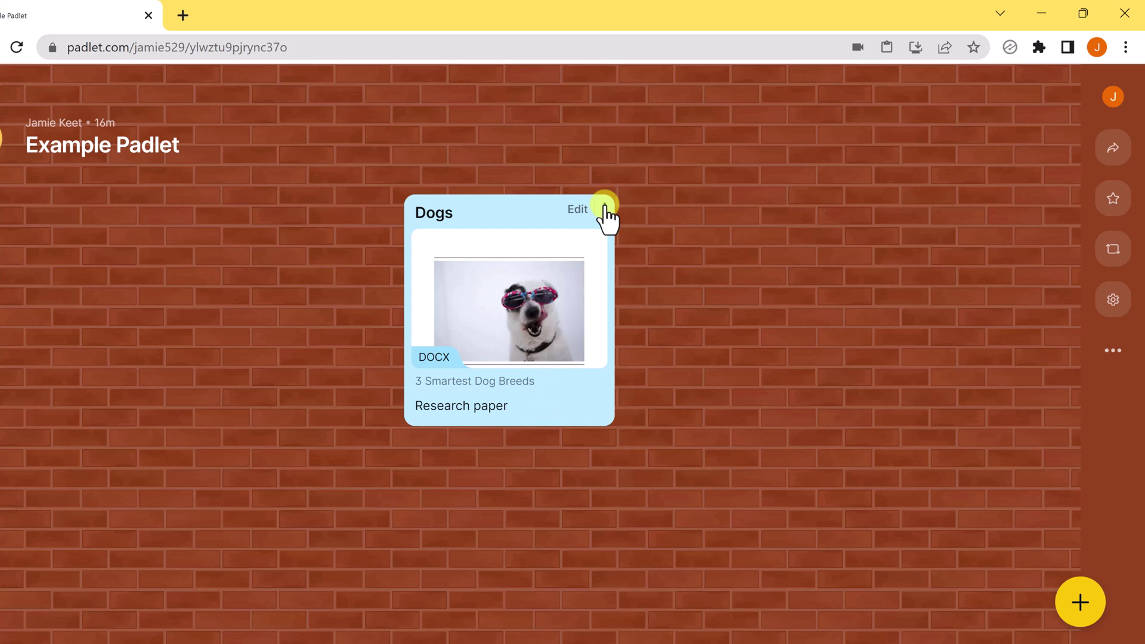
Step: Recolour the Dogs post pink and close its options menu without deleting
{"action": "left_click", "coordinate": [607, 213]}
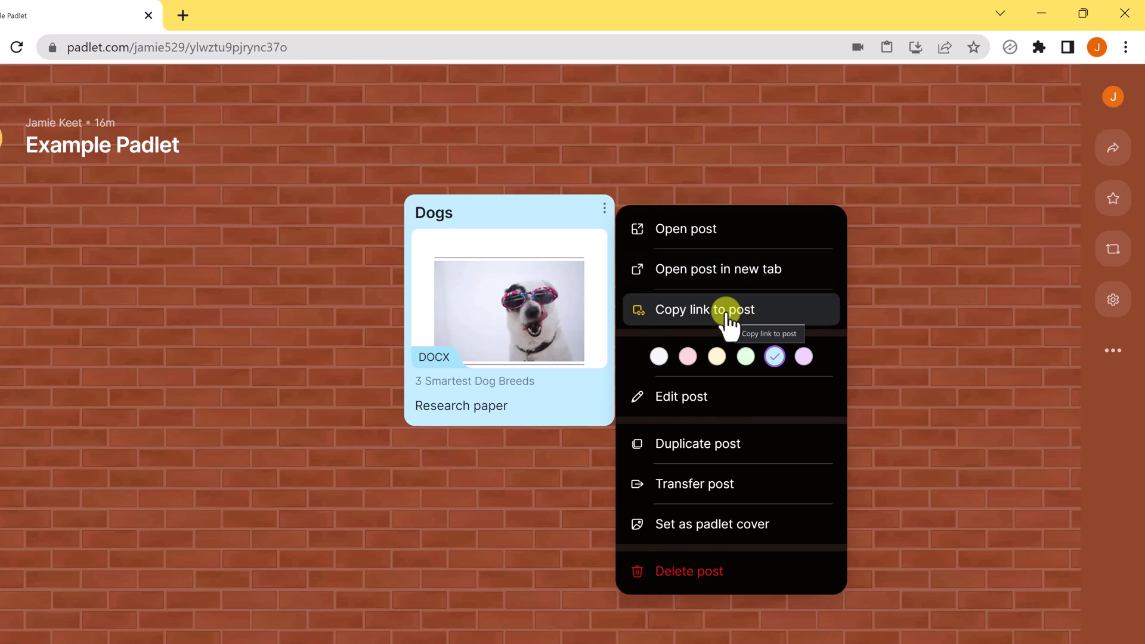
{"action": "left_click", "coordinate": [686, 358]}
{"action": "left_click", "coordinate": [605, 209]}
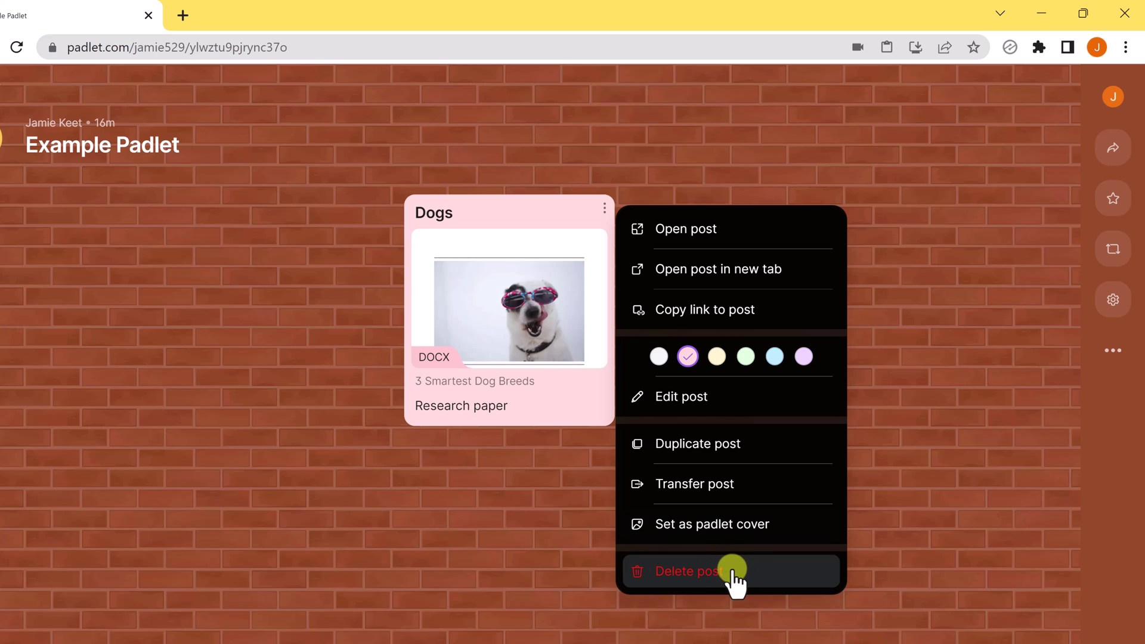
{"action": "left_click", "coordinate": [368, 324]}
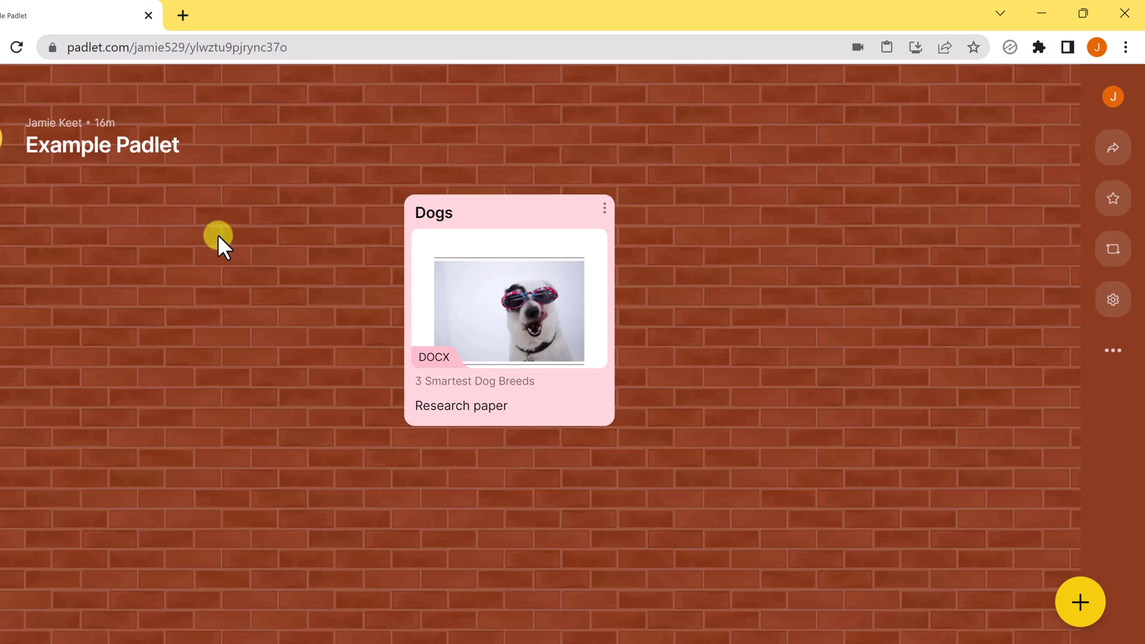
Step: Start a new post titled 'Dog Pictures' and bring up Image Search for it
{"action": "double_click", "coordinate": [179, 227]}
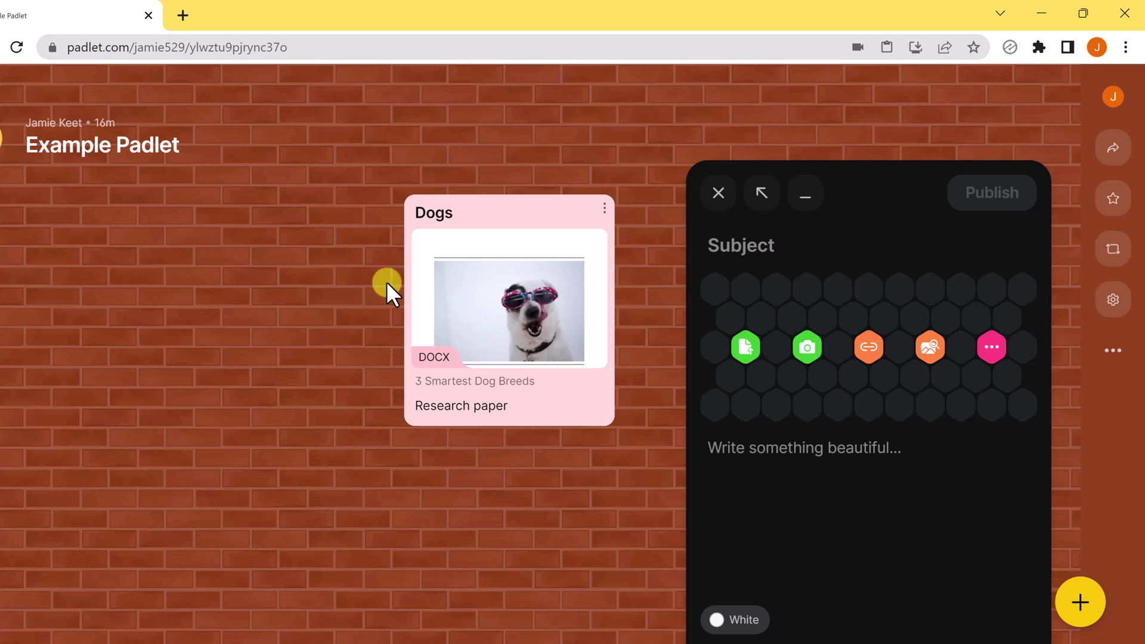
{"action": "left_click", "coordinate": [838, 251]}
{"action": "type", "text": "Dogs"}
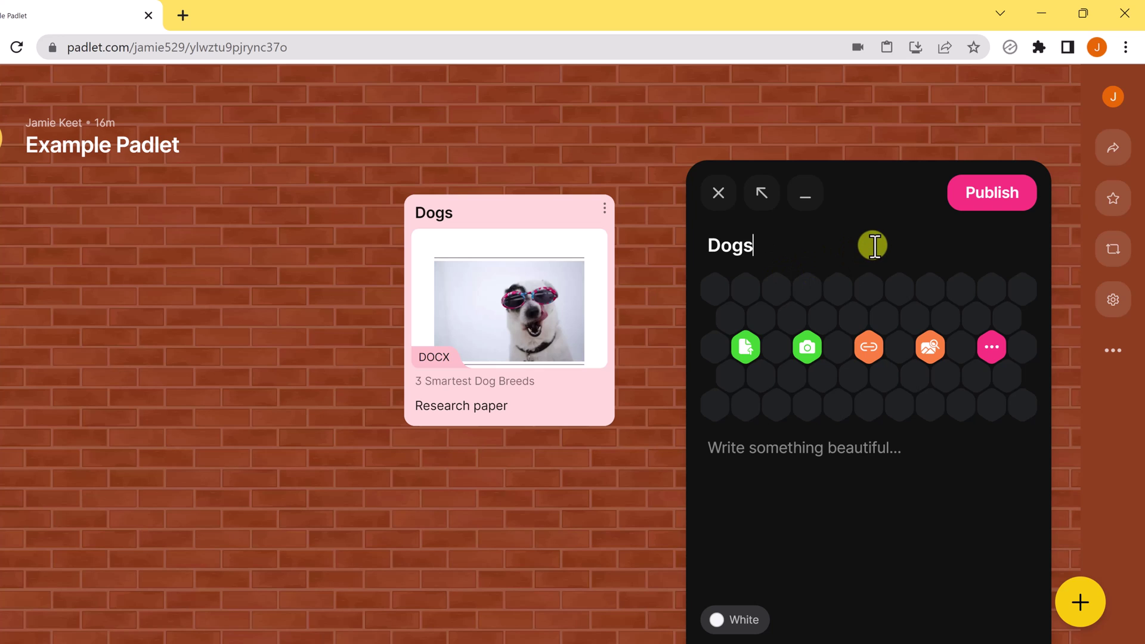
{"action": "key", "text": "BackSpace"}
{"action": "type", "text": "Pict"}
{"action": "type", "text": "ures"}
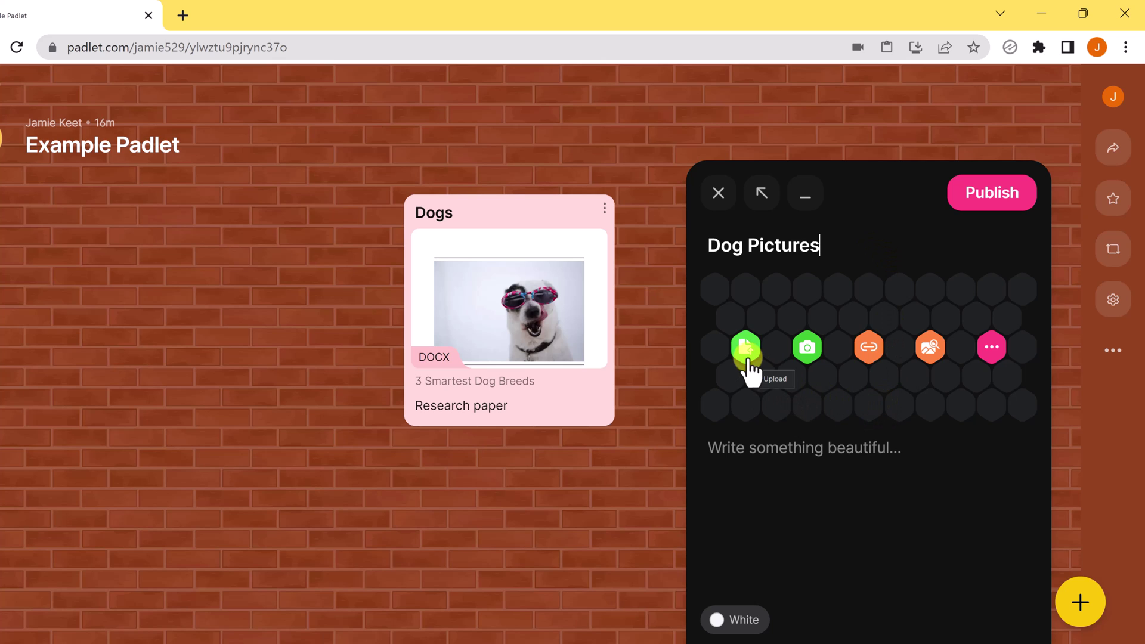
{"action": "left_click", "coordinate": [931, 349]}
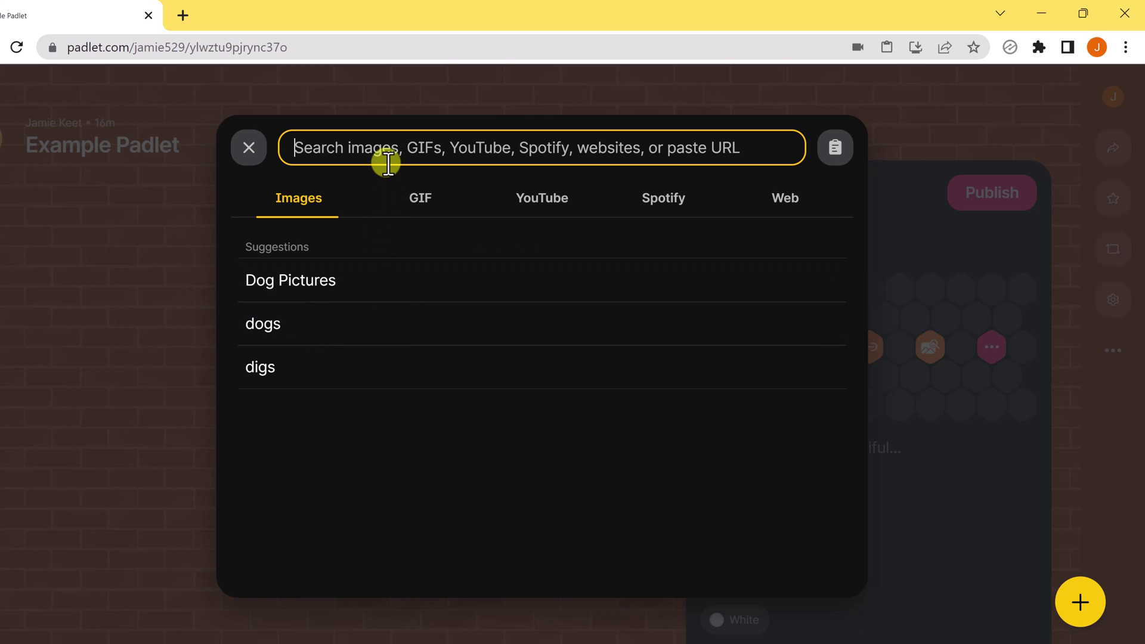
{"action": "type", "text": "dogs"}
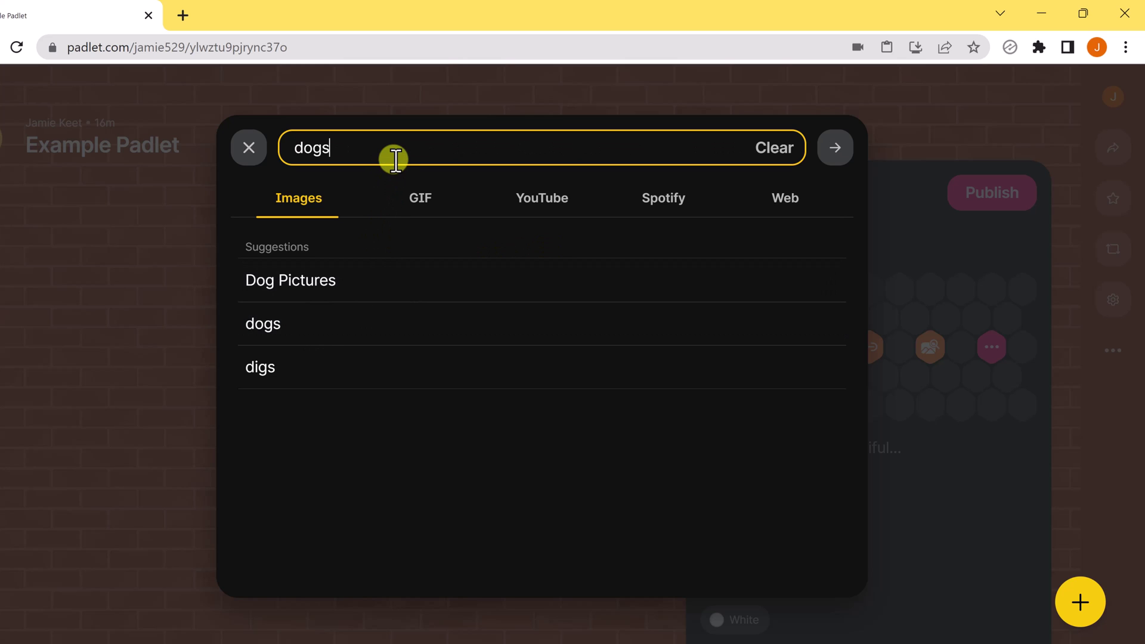
Step: Search images for 'dogs', attach the puppies photo, and begin its caption
{"action": "key", "text": "Return"}
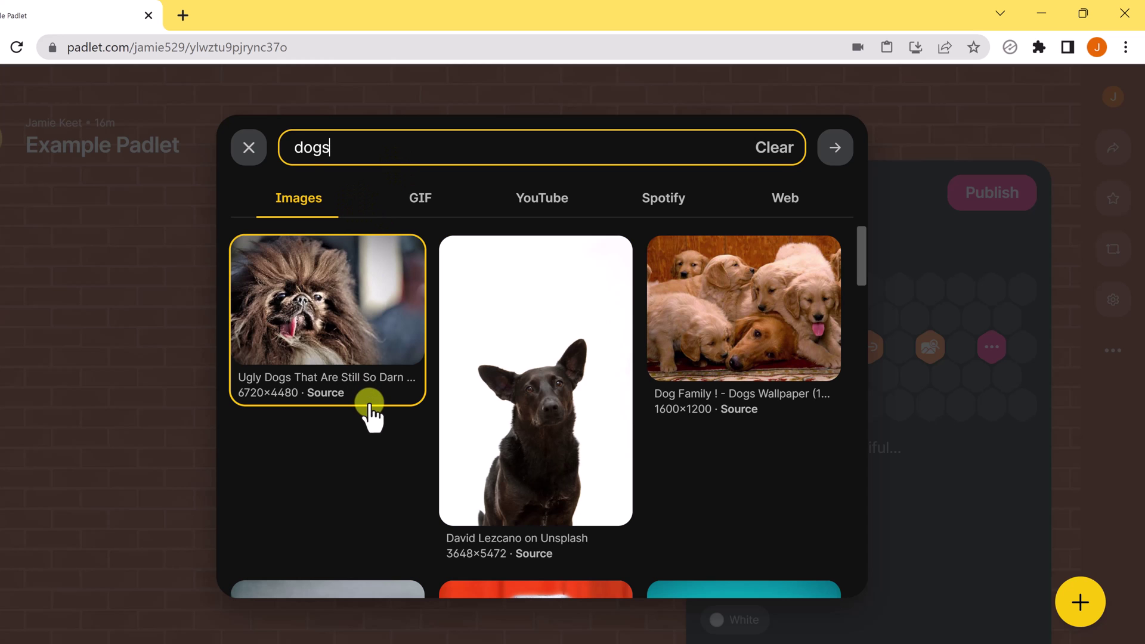
{"action": "left_click", "coordinate": [421, 211]}
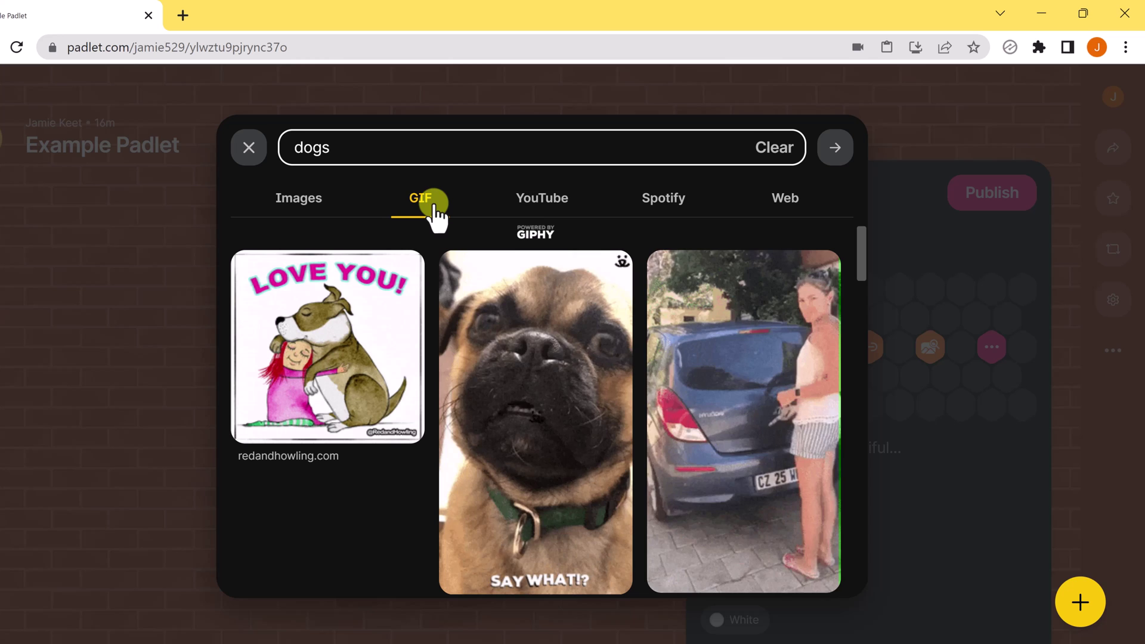
{"action": "left_click", "coordinate": [310, 206]}
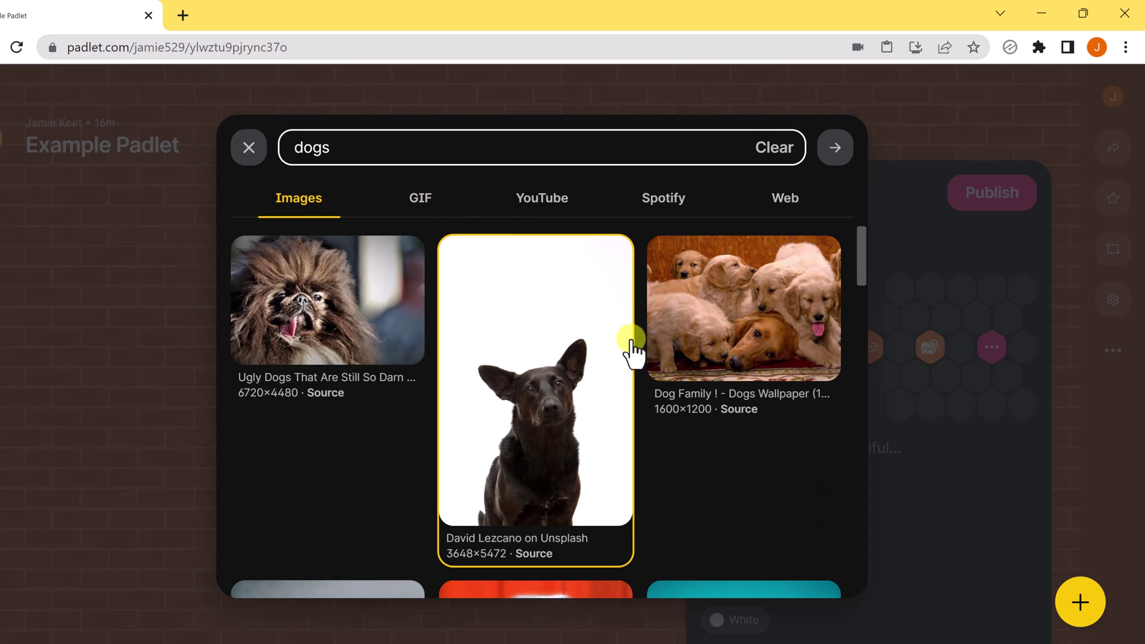
{"action": "left_click", "coordinate": [753, 341]}
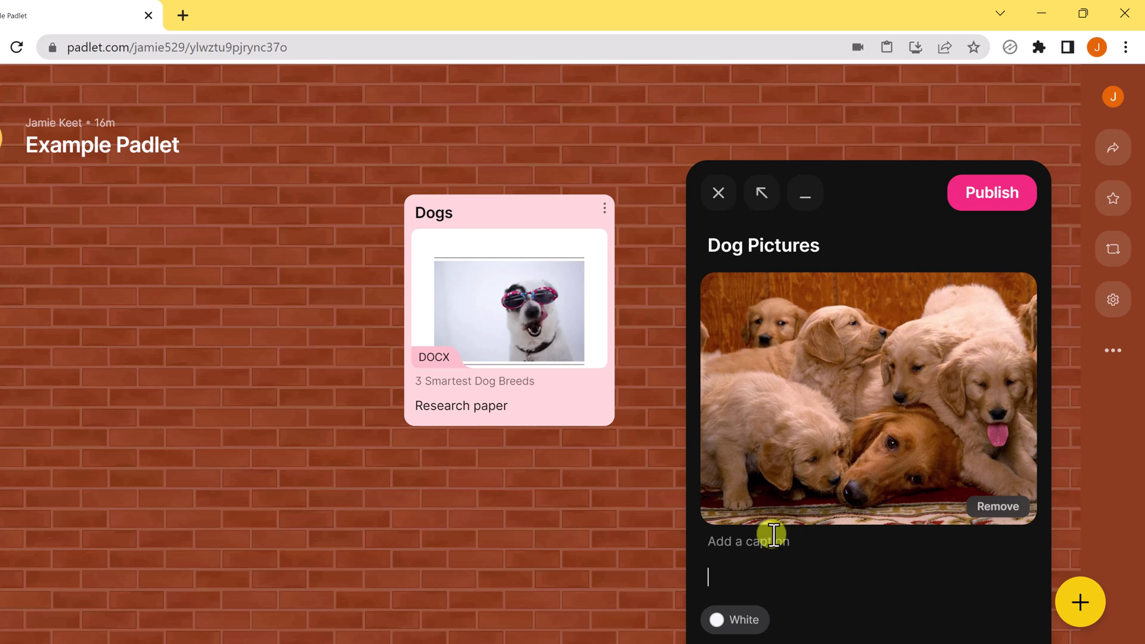
{"action": "left_click", "coordinate": [744, 547]}
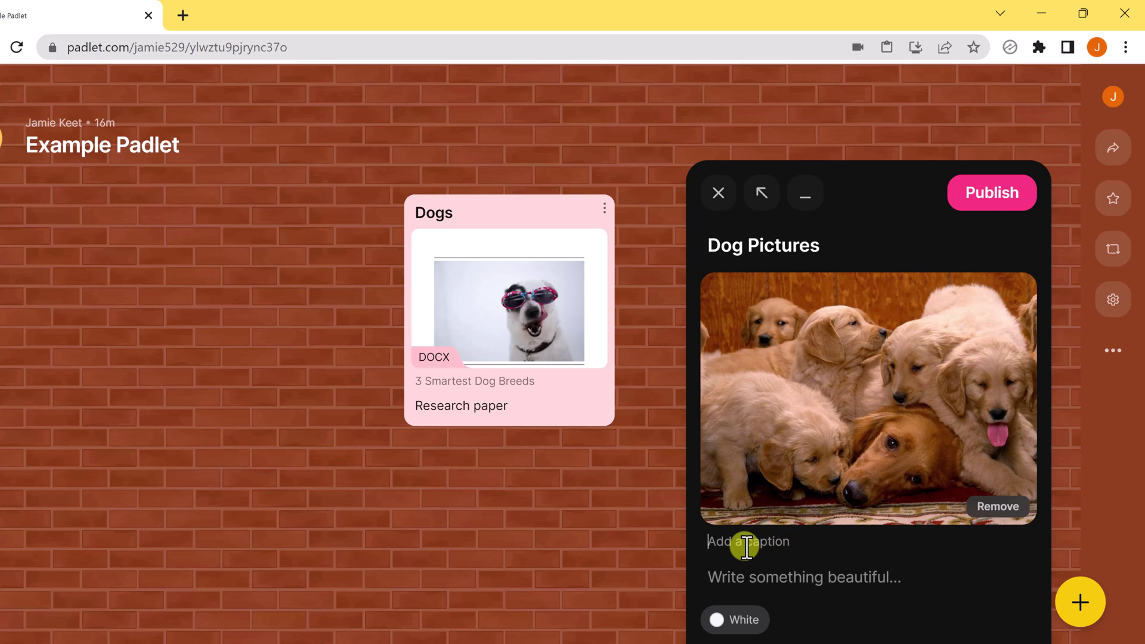
{"action": "type", "text": "Family of "}
{"action": "type", "text": "Dogs"}
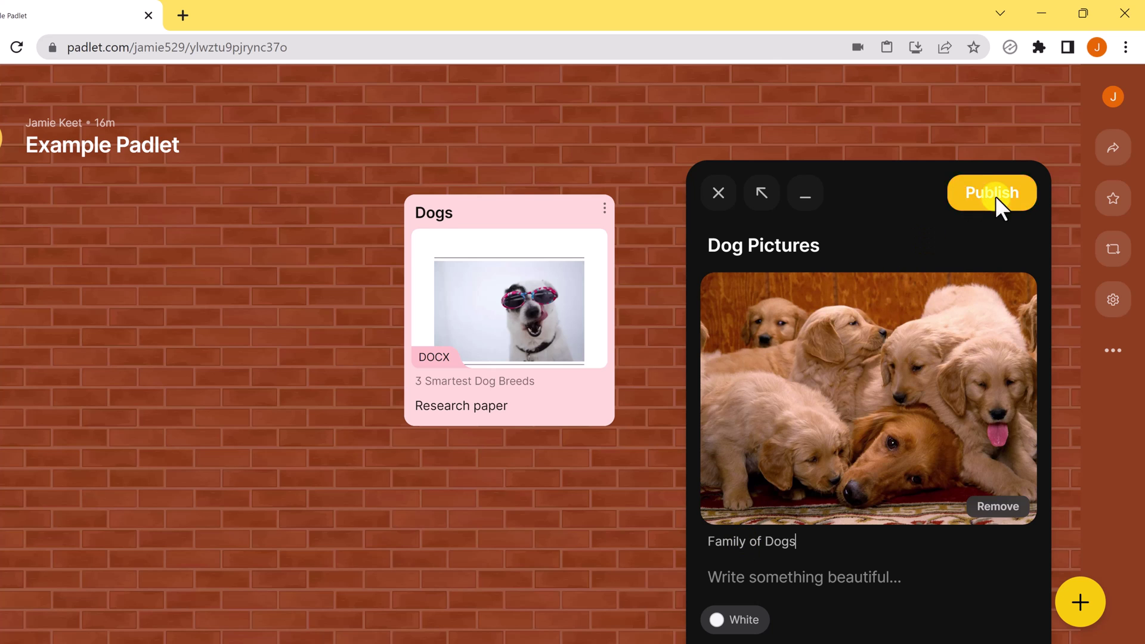
Step: Publish the Dog Pictures post captioned 'Family of Dogs' and tint it light blue
{"action": "left_click", "coordinate": [996, 197]}
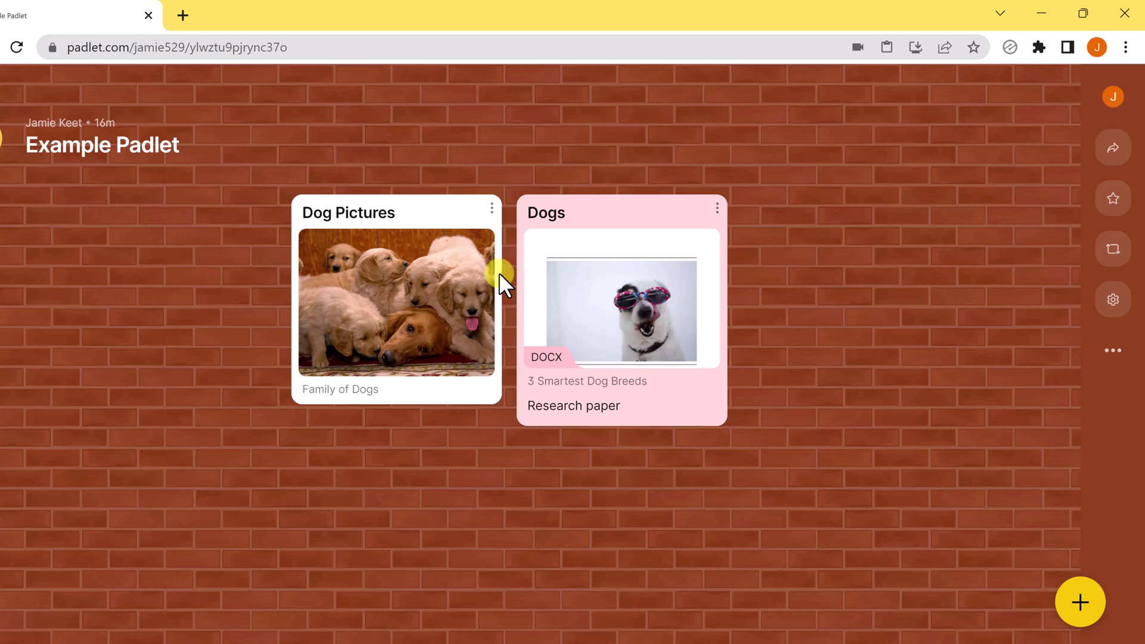
{"action": "left_click", "coordinate": [491, 209]}
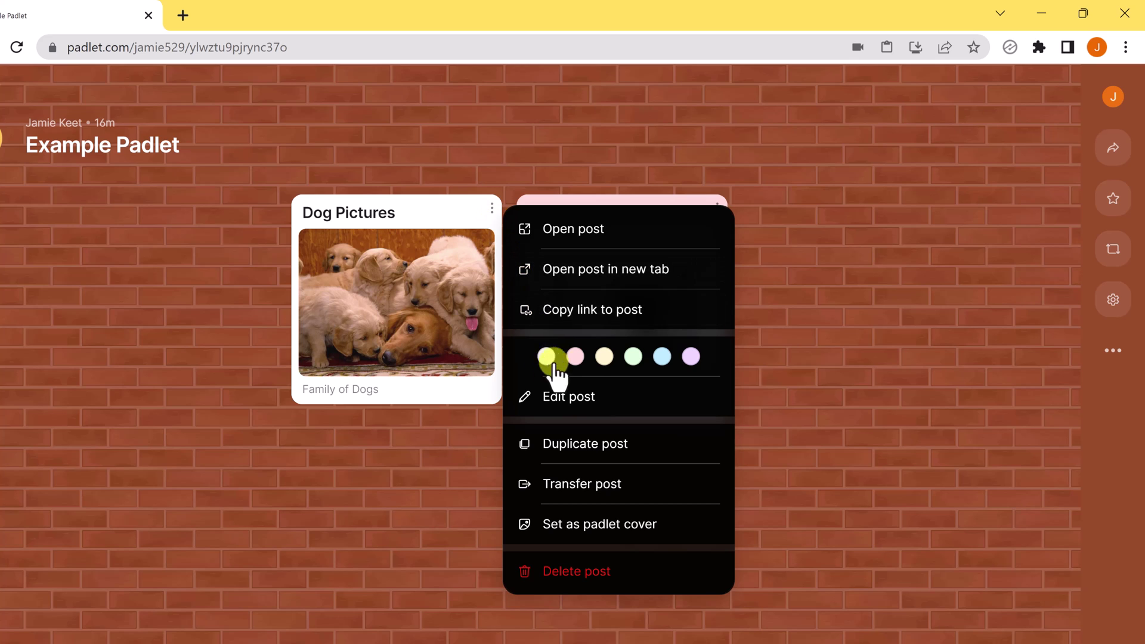
{"action": "left_click", "coordinate": [662, 356]}
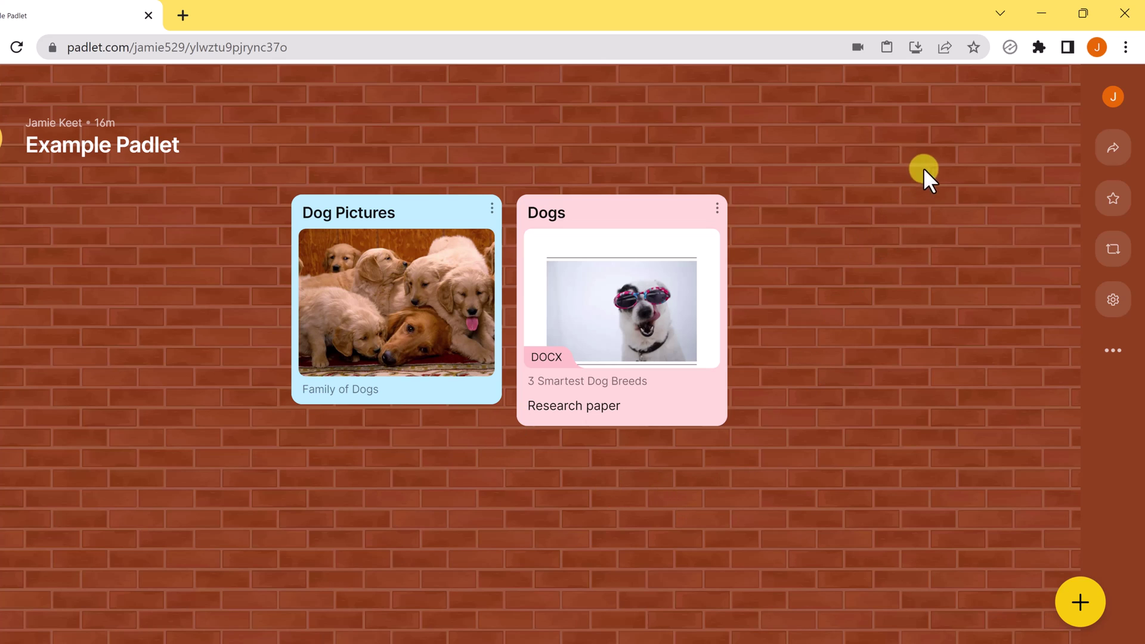
Step: Drag bordercollie.jfif from File Explorer onto the padlet as a new post
{"action": "left_click", "coordinate": [1083, 17]}
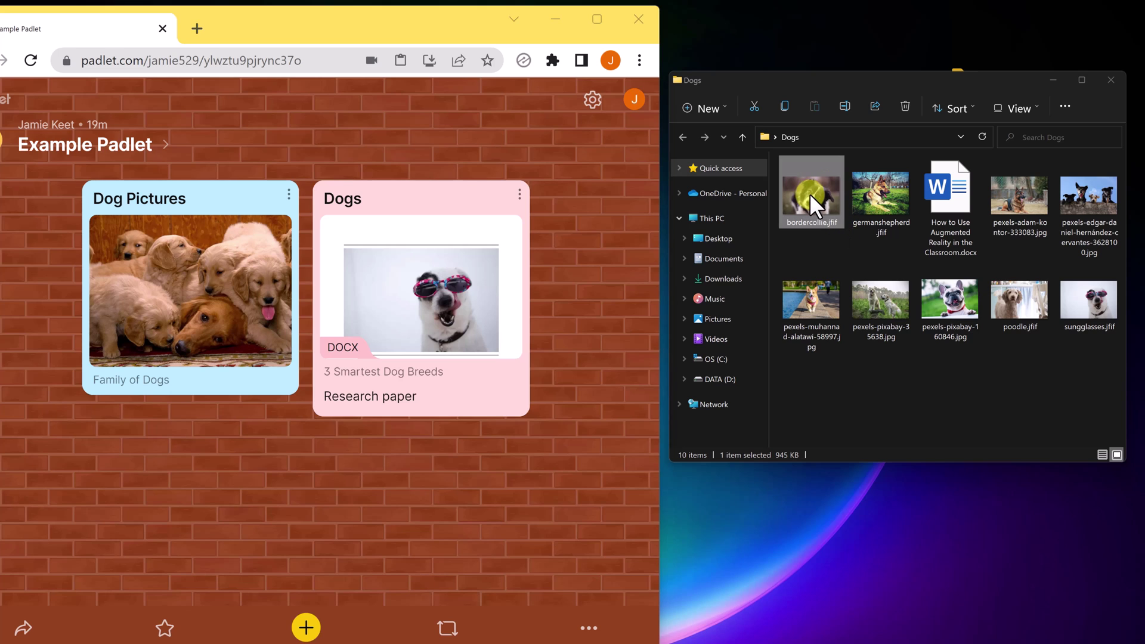
{"action": "left_click_drag", "start_coordinate": [810, 193], "coordinate": [285, 452]}
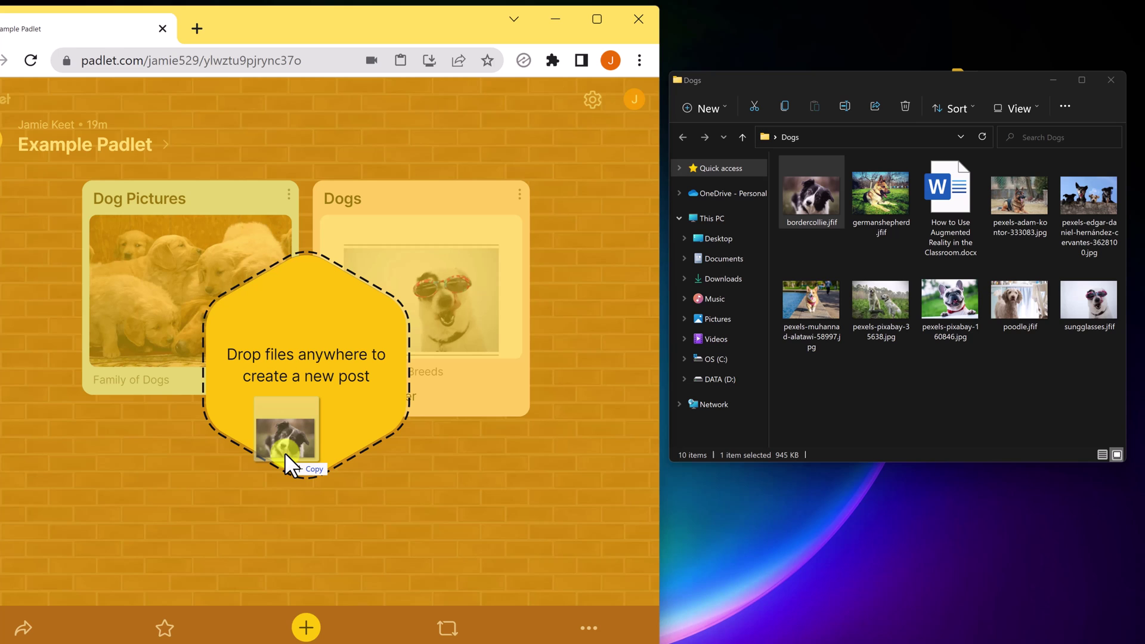
{"action": "left_click_drag", "start_coordinate": [284, 451], "coordinate": [289, 450]}
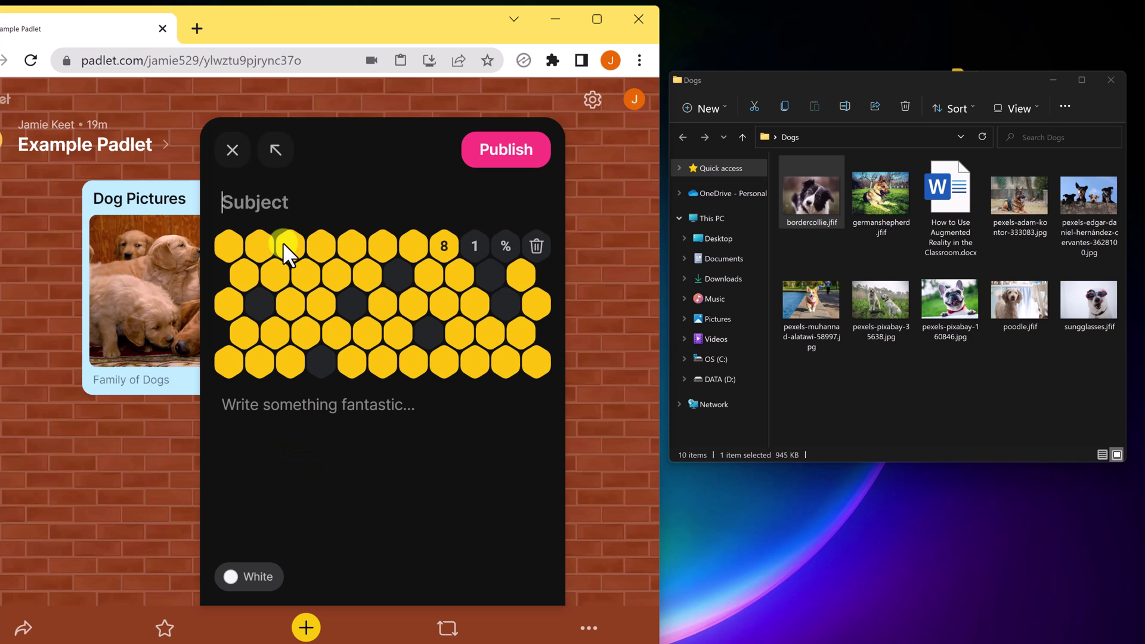
{"action": "type", "text": "My Dog"}
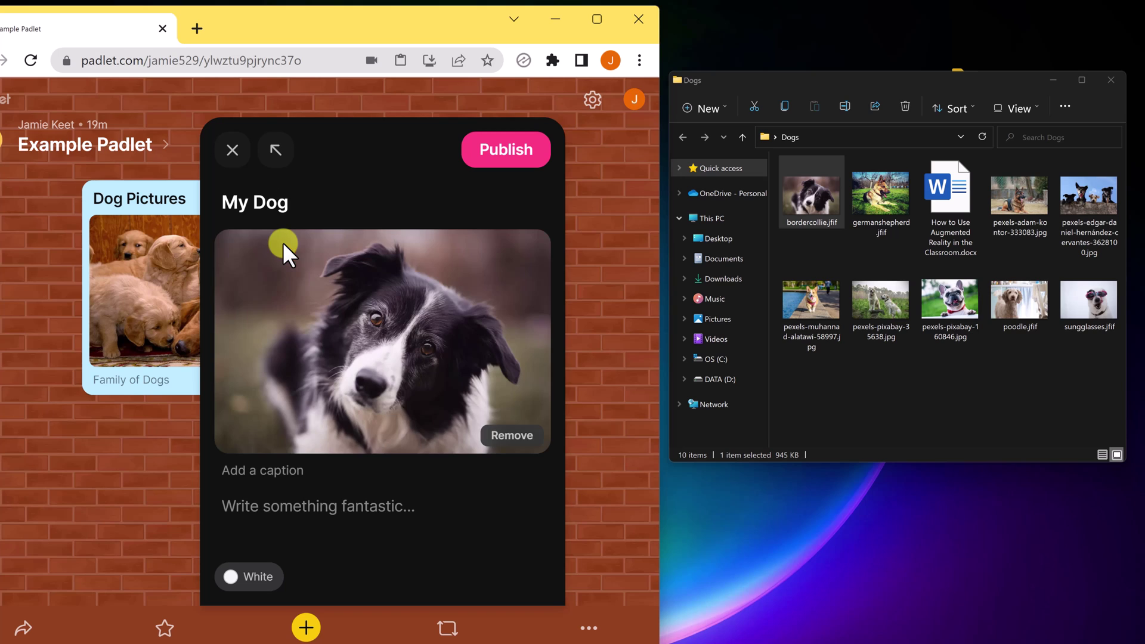
Step: Publish it as 'My Dog' with caption 'Cooper' and body text 'info'
{"action": "left_click", "coordinate": [270, 473]}
{"action": "type", "text": "Cooper"}
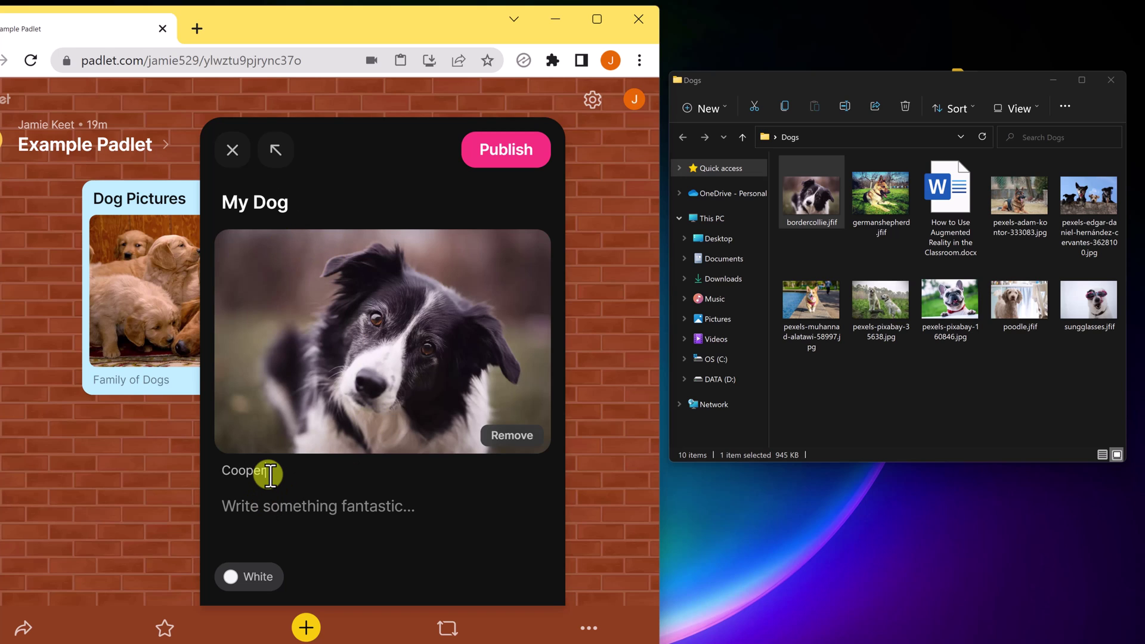
{"action": "left_click", "coordinate": [331, 506]}
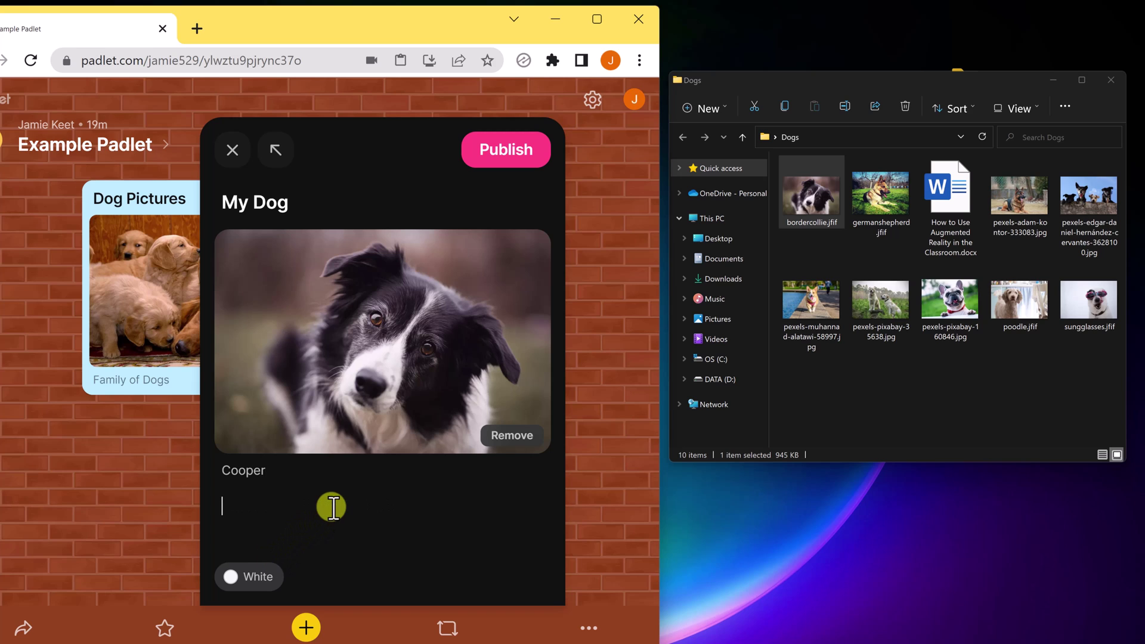
{"action": "type", "text": "info"}
{"action": "left_click", "coordinate": [507, 150]}
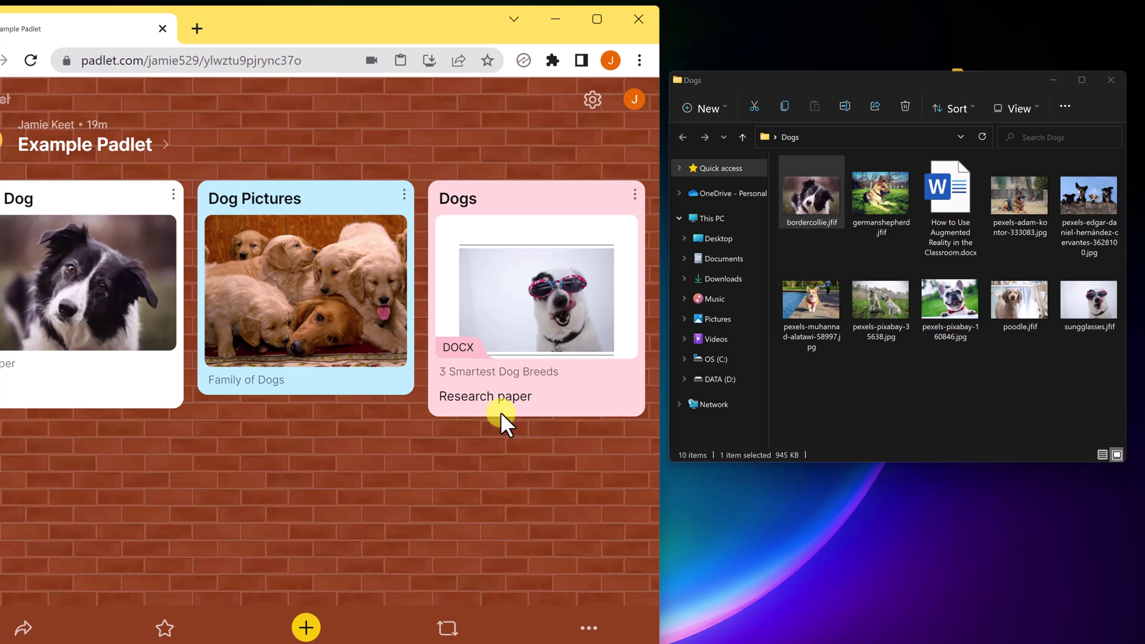
{"action": "left_click", "coordinate": [597, 19]}
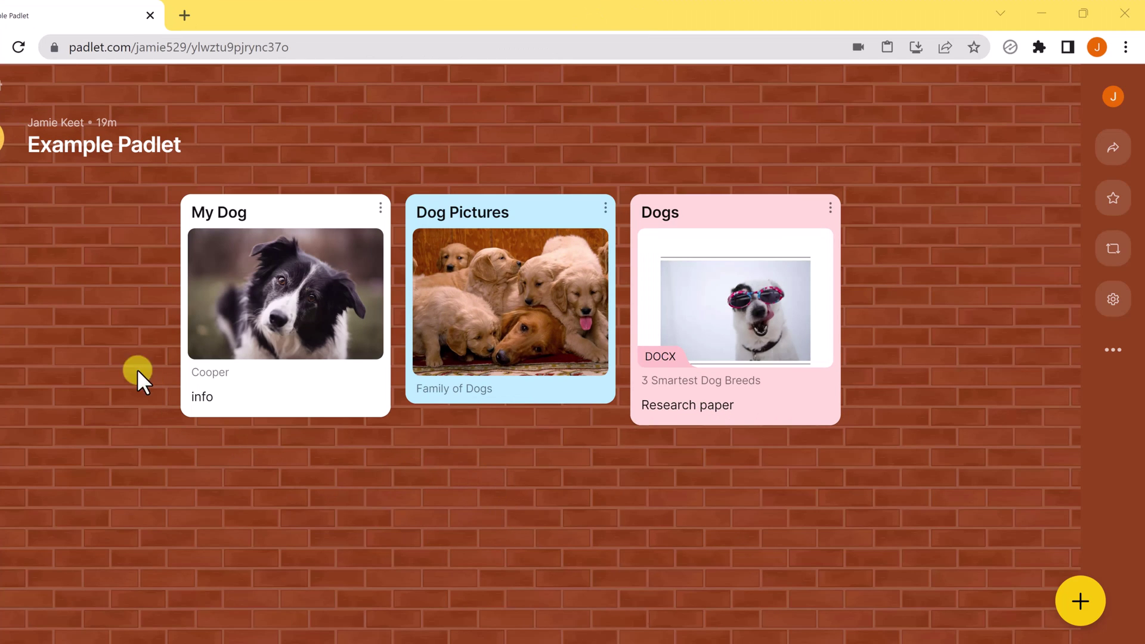
Step: Start another blank post on the Example Padlet and browse its attachment options
{"action": "double_click", "coordinate": [92, 273]}
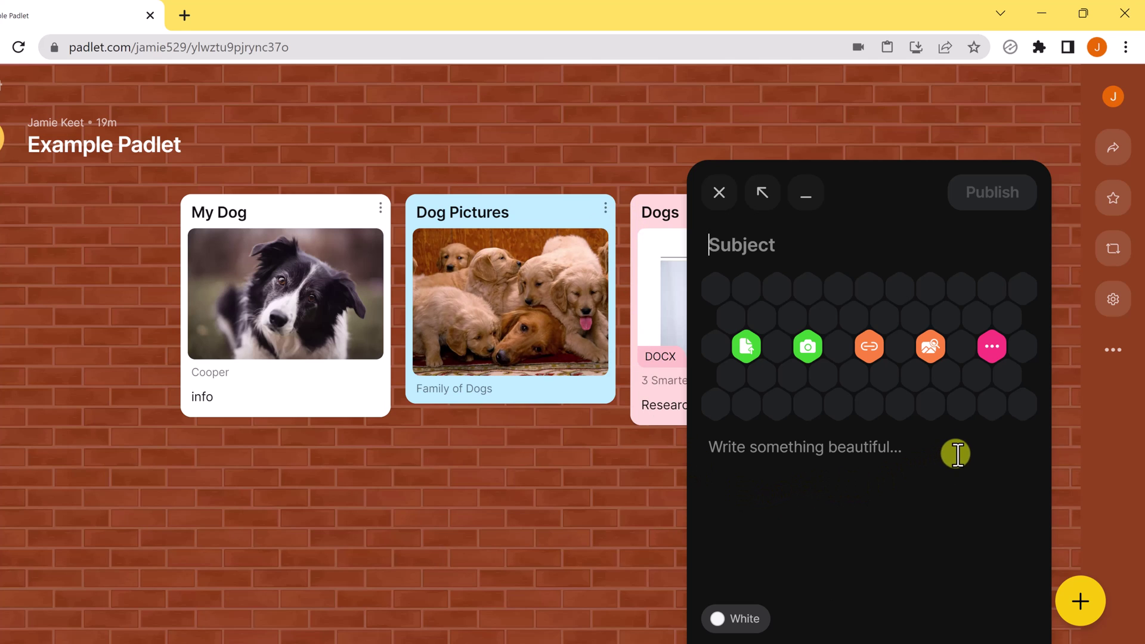
{"action": "left_click", "coordinate": [995, 354]}
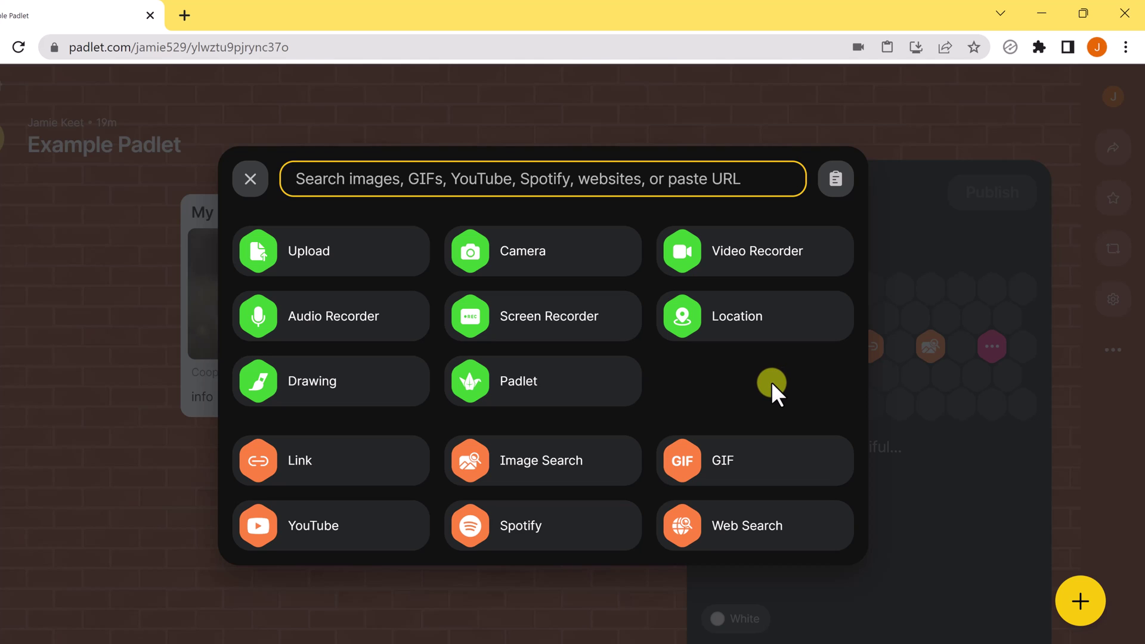
{"action": "left_click", "coordinate": [253, 182]}
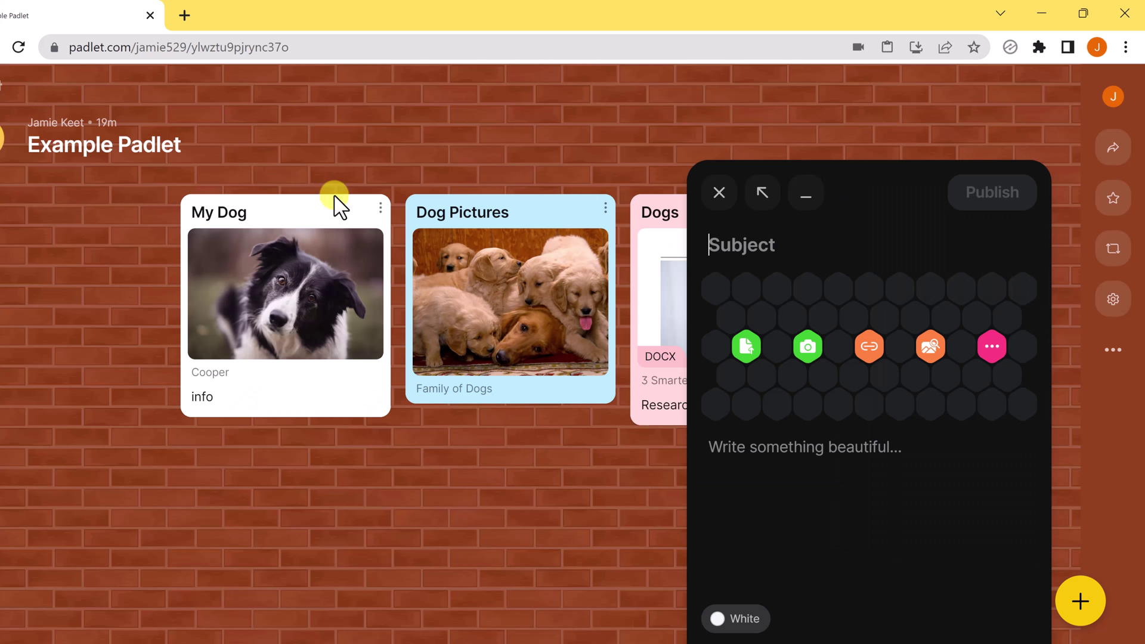
Step: Capture and save a webcam photo in Photo booth, then publish the post
{"action": "left_click", "coordinate": [807, 347]}
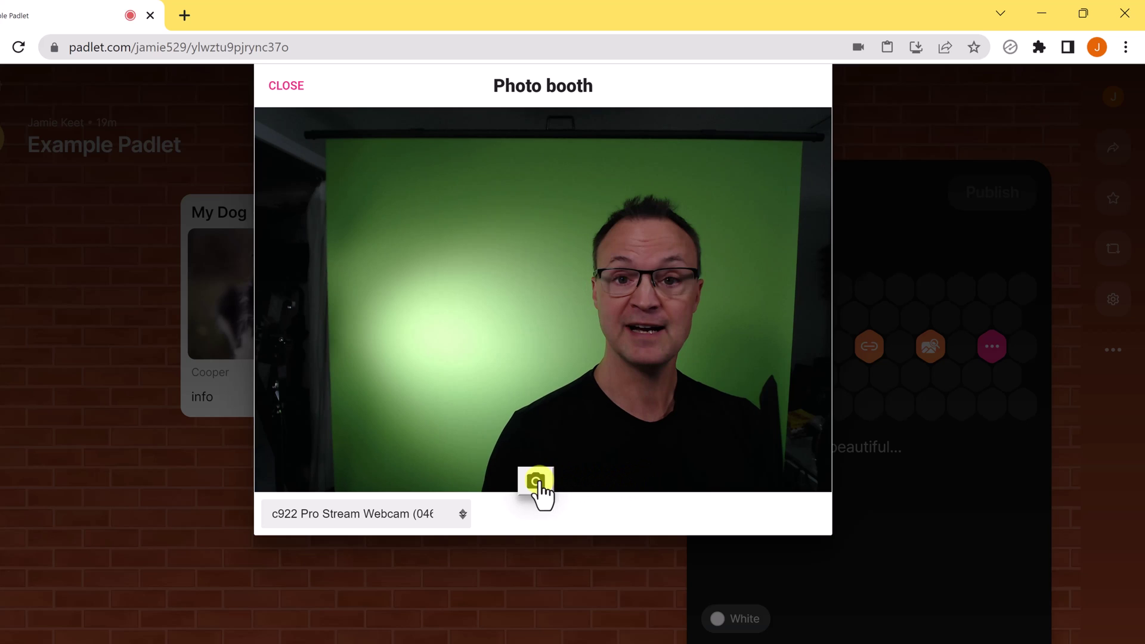
{"action": "left_click", "coordinate": [537, 482]}
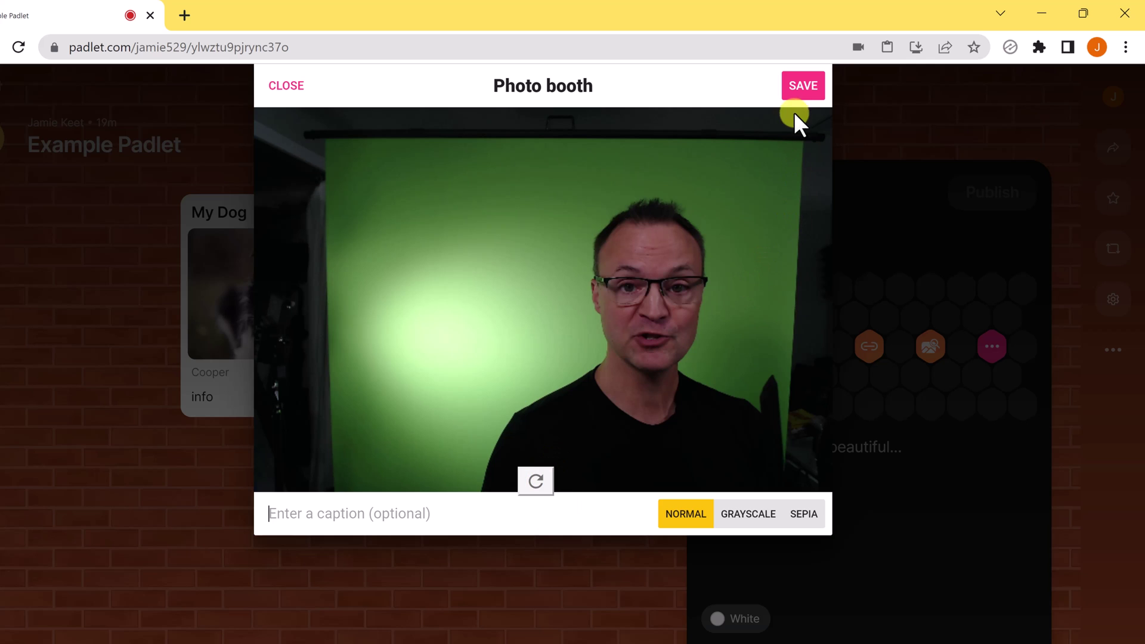
{"action": "left_click", "coordinate": [803, 86]}
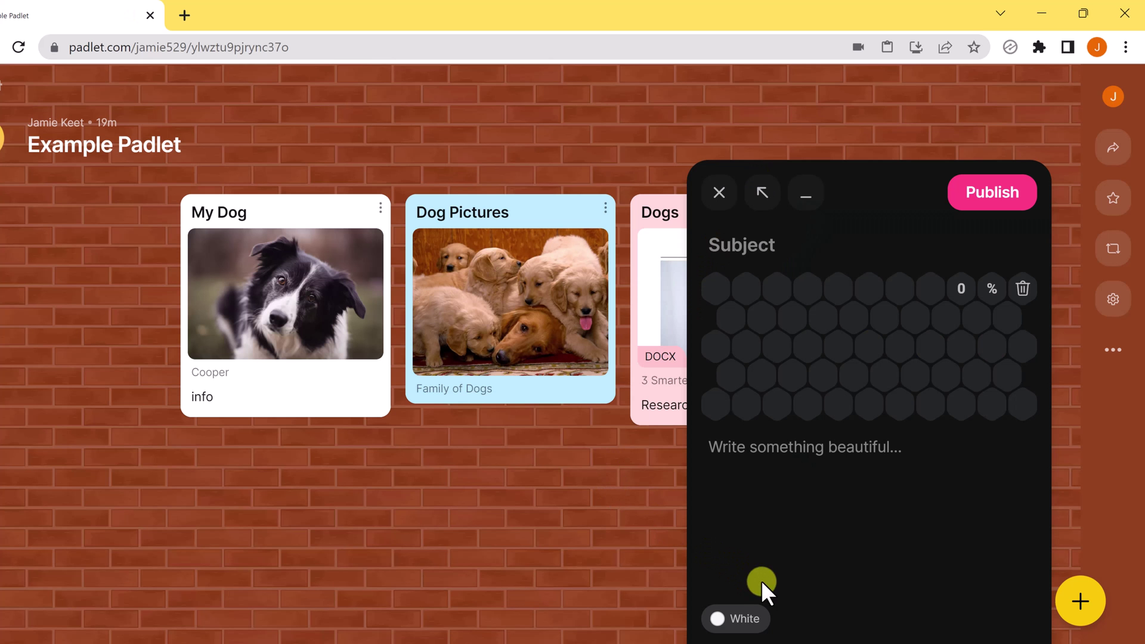
{"action": "left_click", "coordinate": [992, 192]}
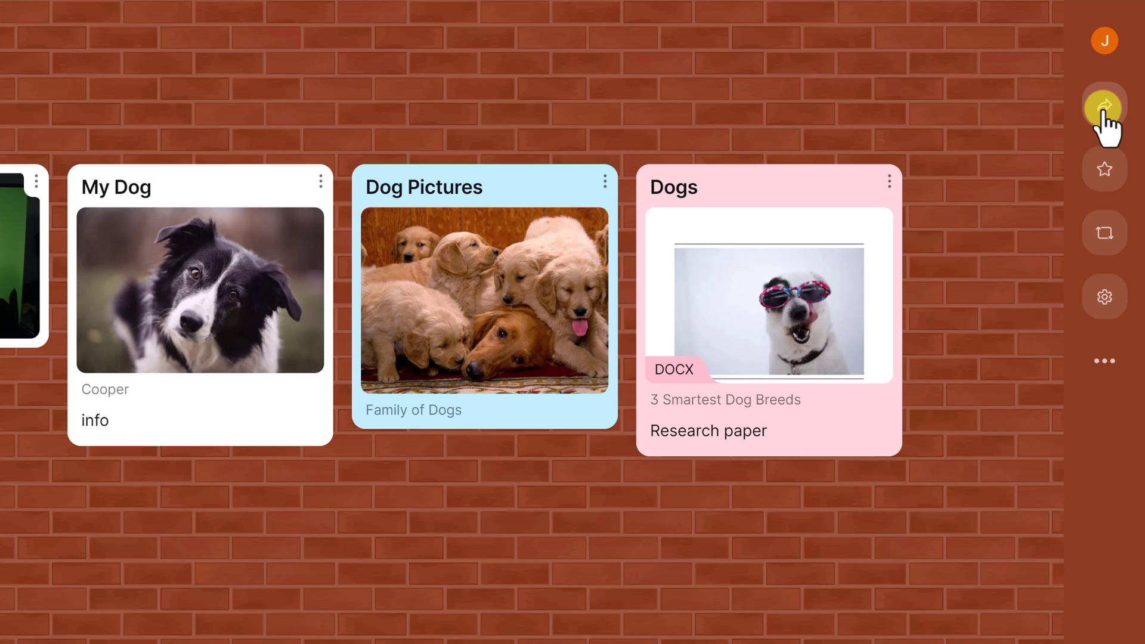
Step: Show Example Padlet's Share panel: Secret privacy with visitors allowed to write
{"action": "left_click", "coordinate": [1106, 110]}
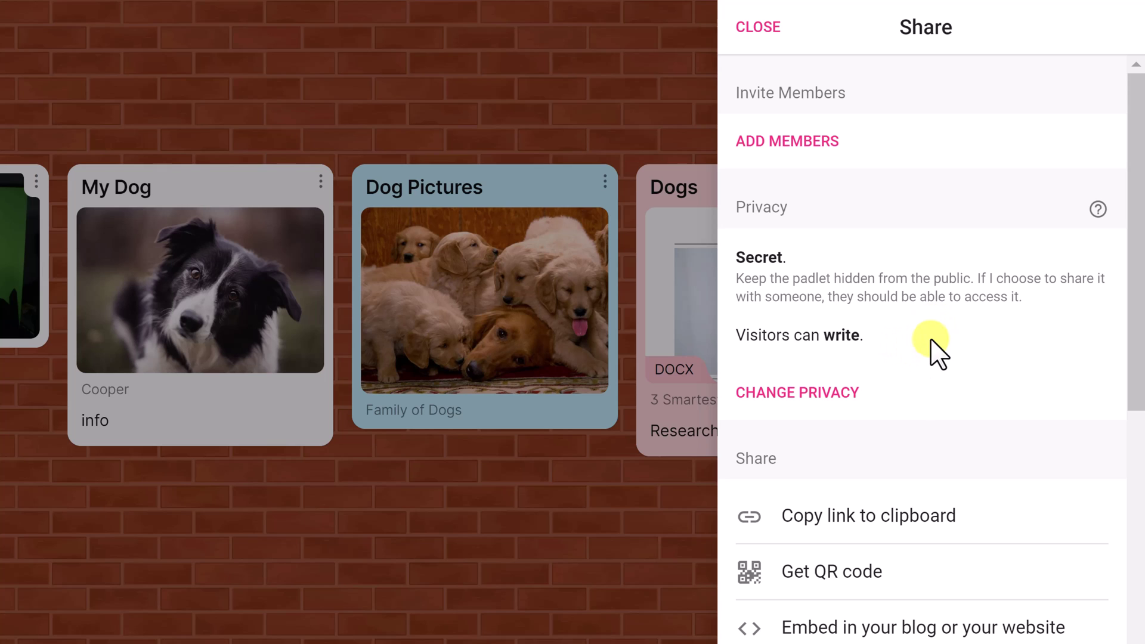
{"action": "scroll", "coordinate": [930, 338], "scroll_direction": "down", "scroll_amount": 1}
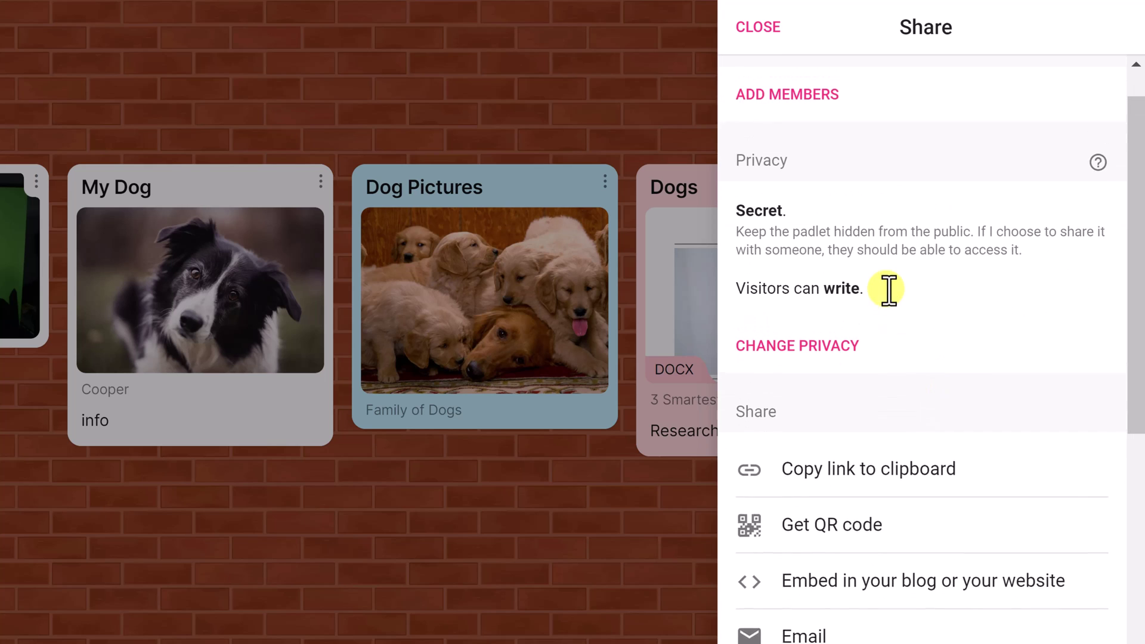
{"action": "scroll", "coordinate": [889, 289], "scroll_direction": "up", "scroll_amount": 1}
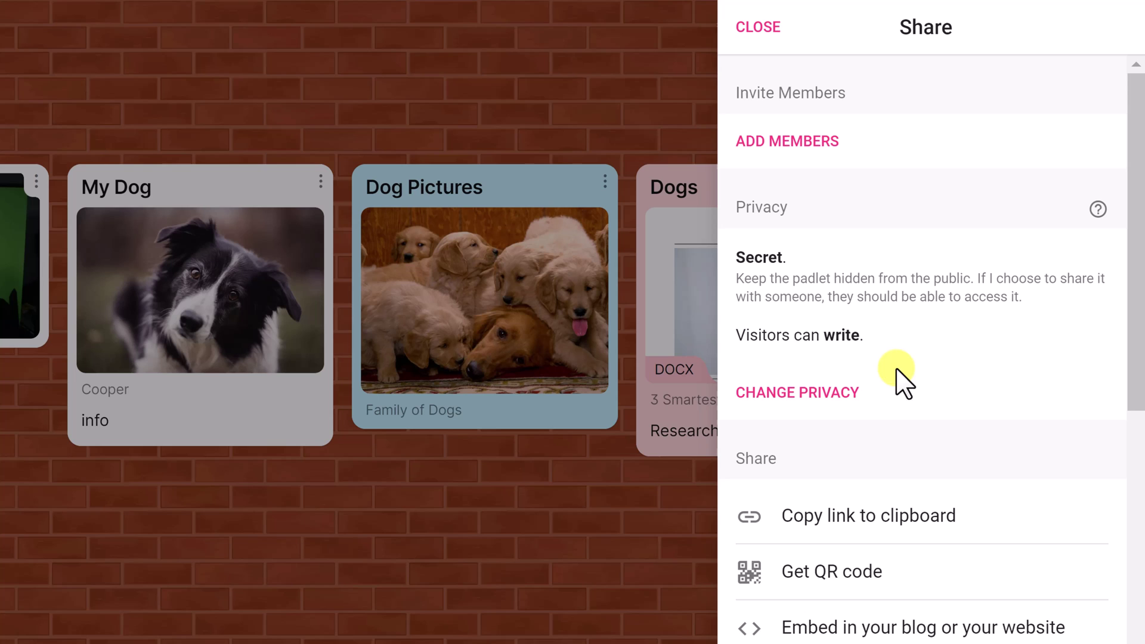
{"action": "left_click", "coordinate": [850, 393]}
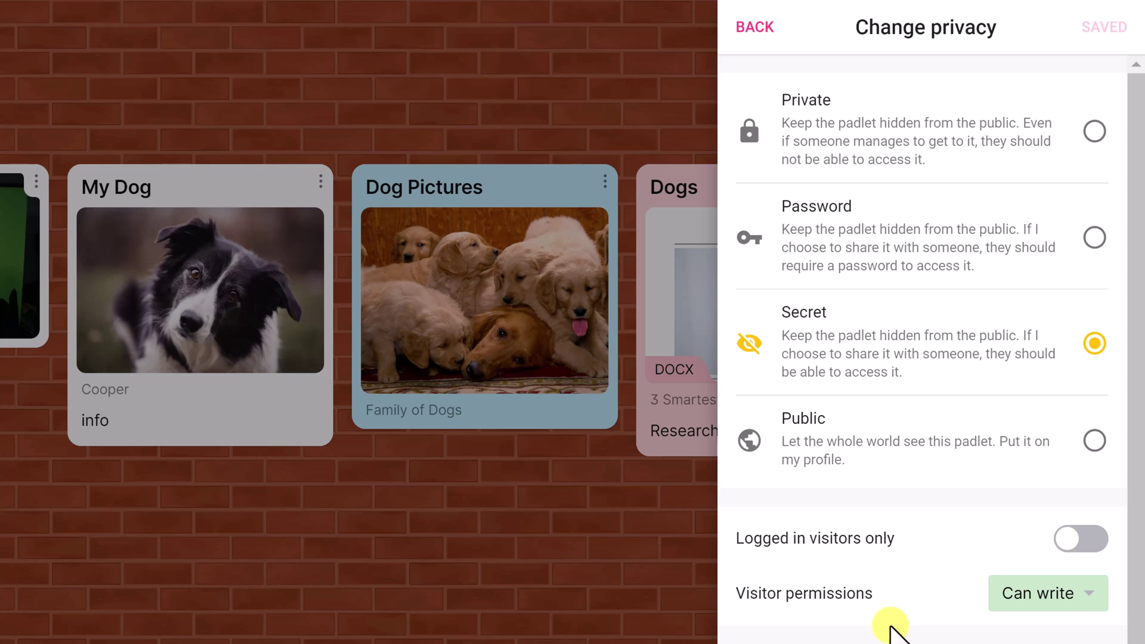
{"action": "left_click", "coordinate": [1093, 603]}
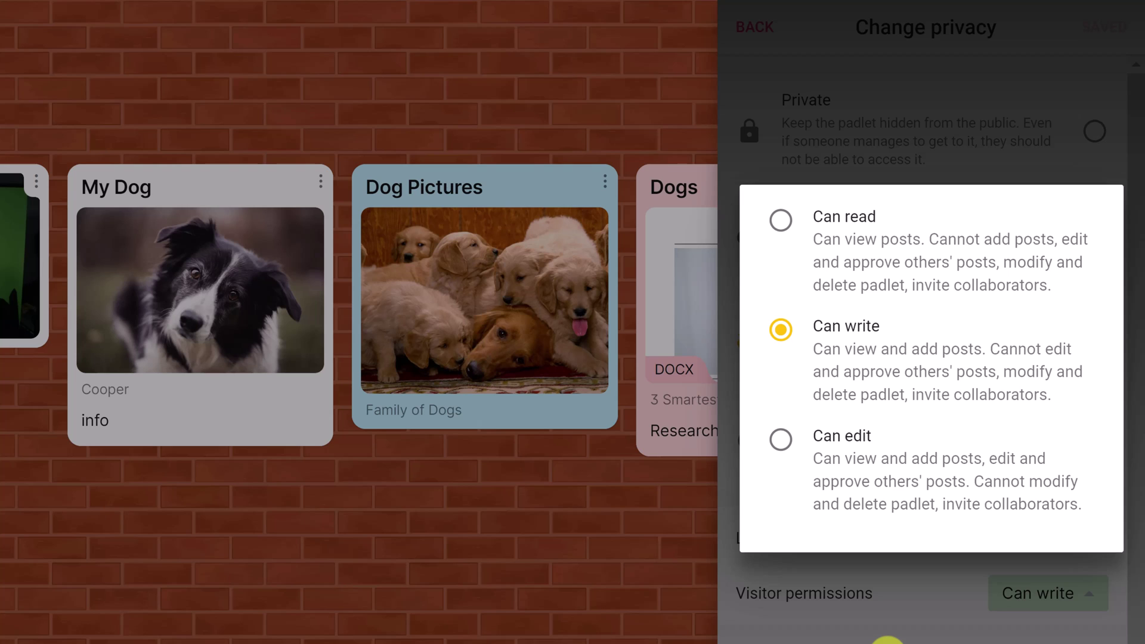
{"action": "left_click", "coordinate": [905, 631]}
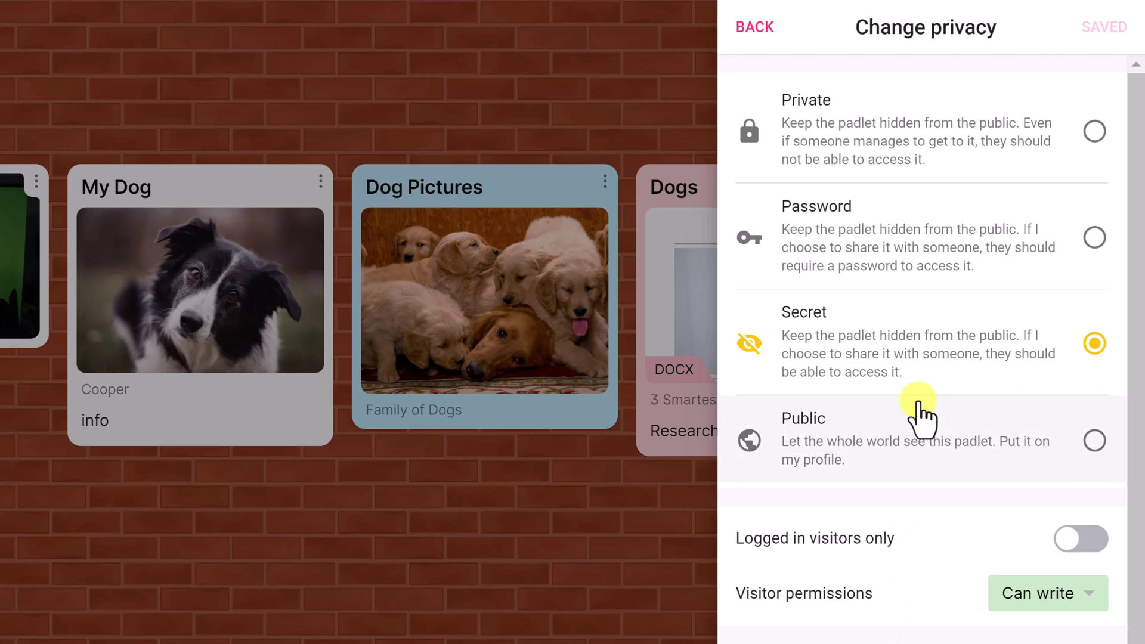
{"action": "left_click", "coordinate": [756, 28]}
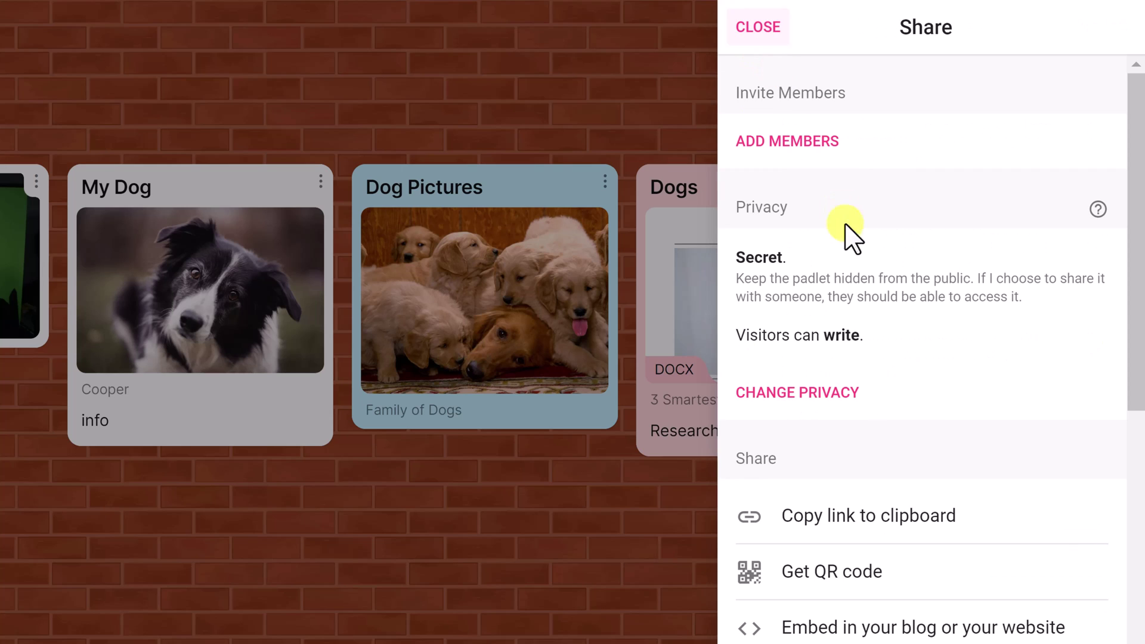
{"action": "left_click", "coordinate": [914, 537]}
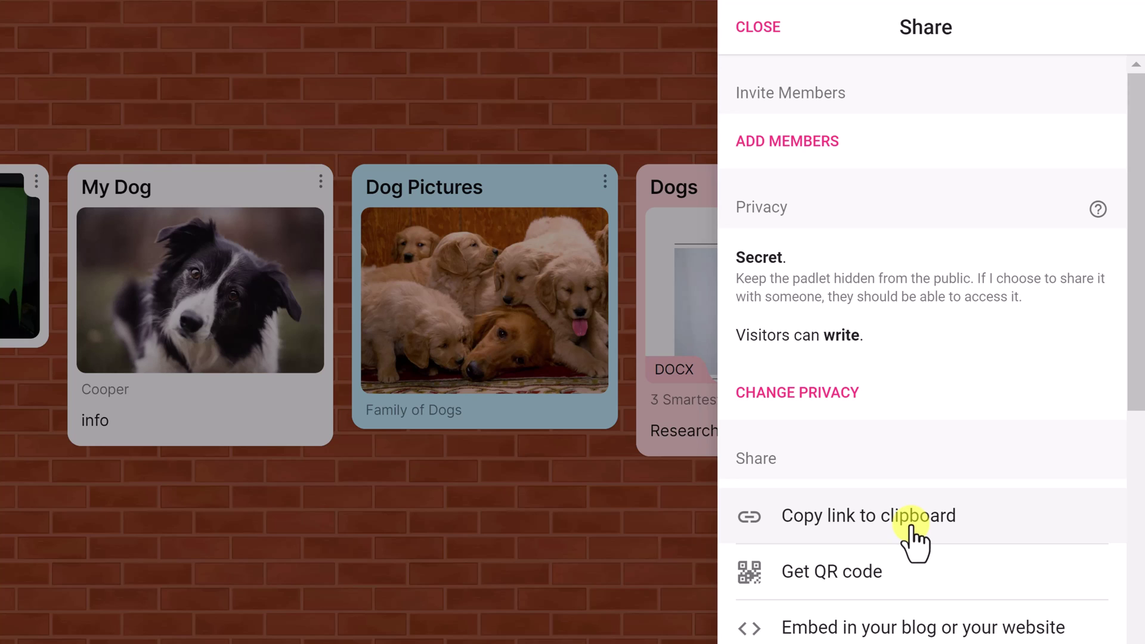
{"action": "left_click", "coordinate": [883, 577]}
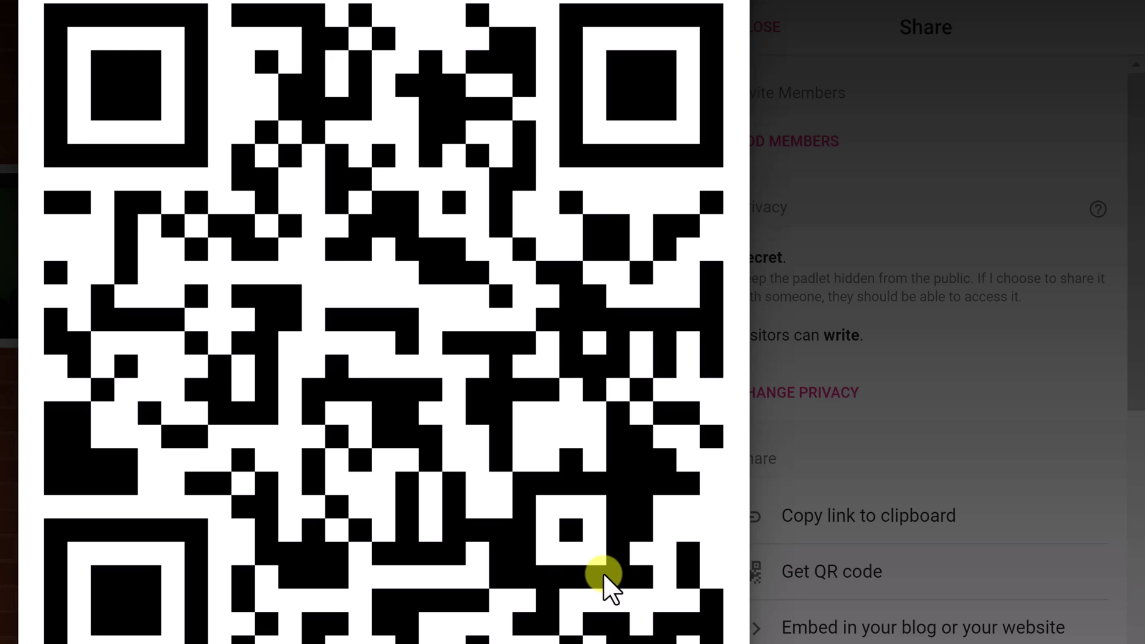
{"action": "left_click", "coordinate": [869, 448]}
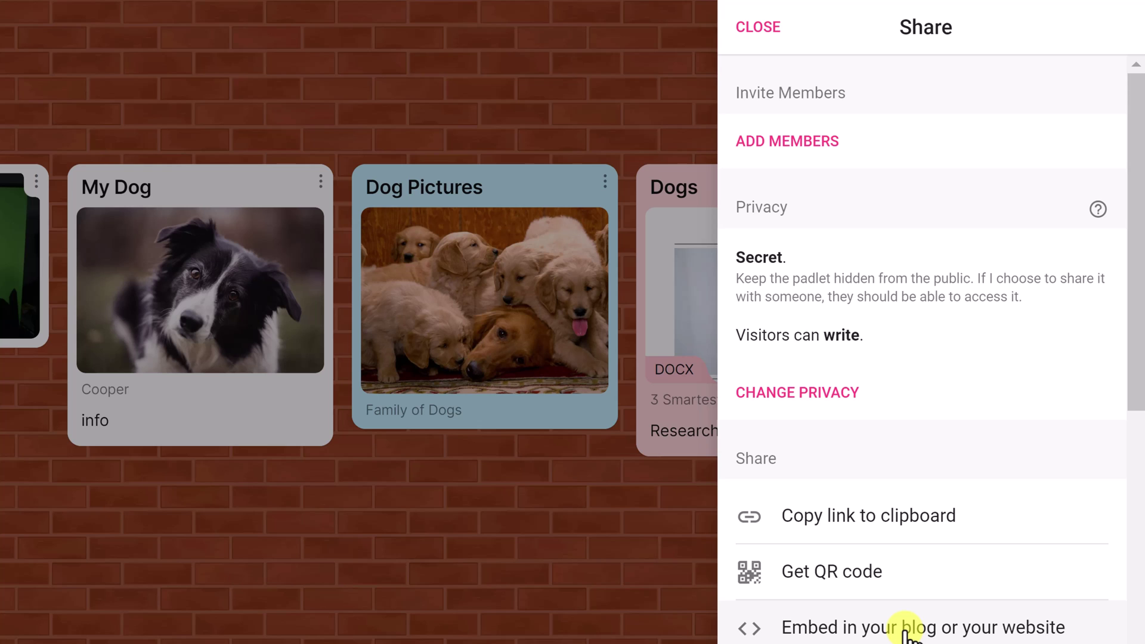
{"action": "scroll", "coordinate": [908, 617], "scroll_direction": "down", "scroll_amount": 3}
{"action": "scroll", "coordinate": [908, 617], "scroll_direction": "down", "scroll_amount": 2}
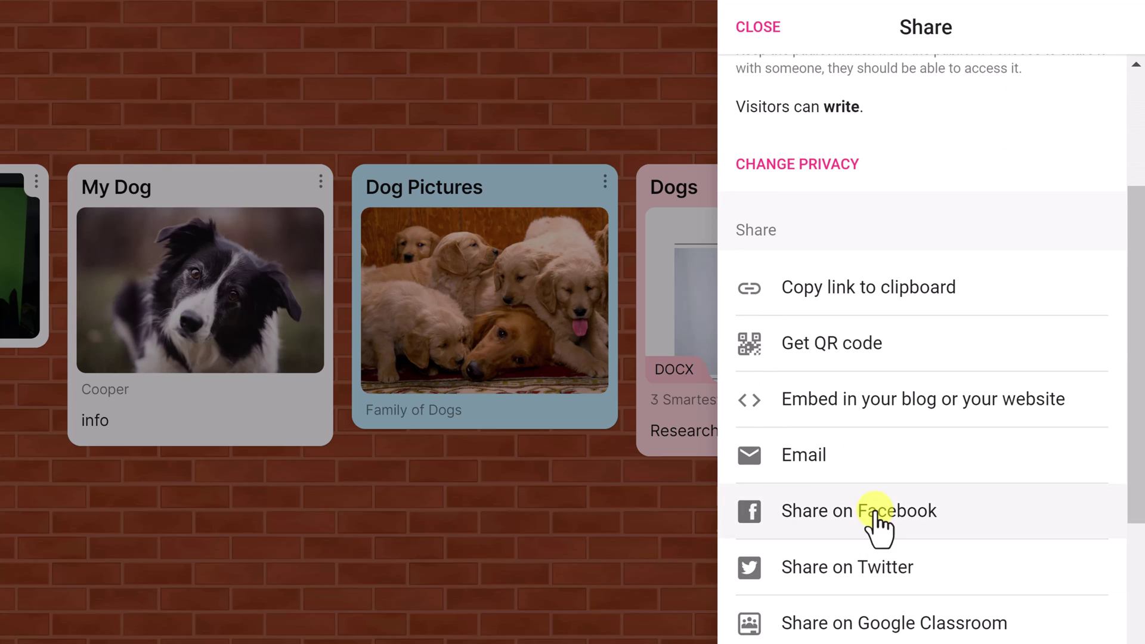
{"action": "scroll", "coordinate": [908, 617], "scroll_direction": "down", "scroll_amount": 2}
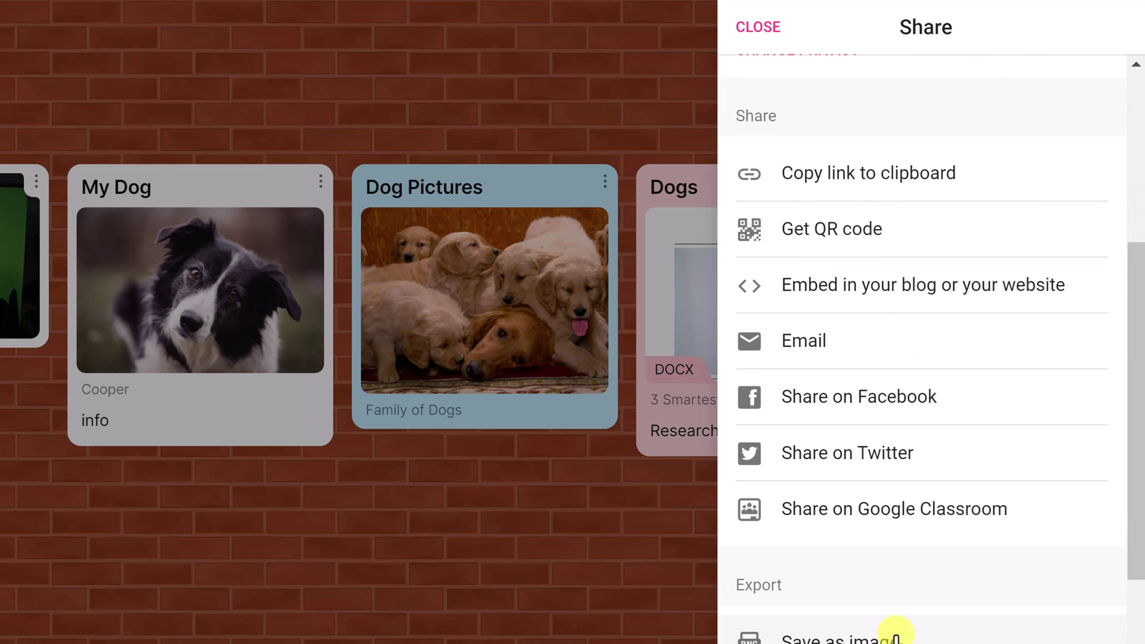
{"action": "scroll", "coordinate": [909, 618], "scroll_direction": "down", "scroll_amount": 1}
{"action": "scroll", "coordinate": [912, 627], "scroll_direction": "down", "scroll_amount": 2}
{"action": "scroll", "coordinate": [922, 618], "scroll_direction": "down", "scroll_amount": 2}
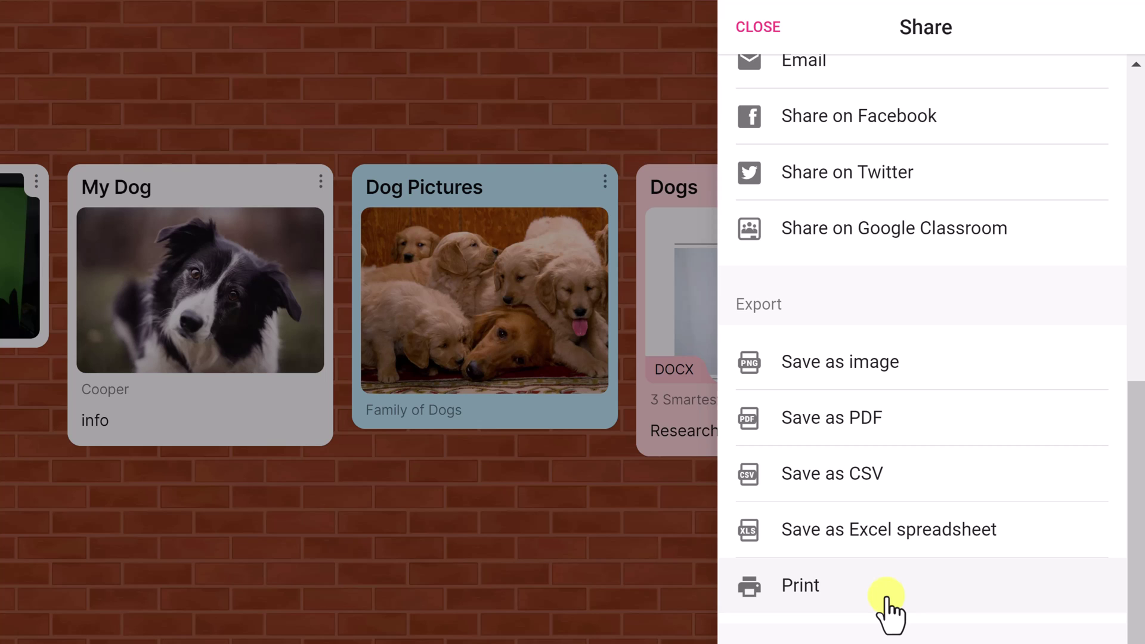
{"action": "scroll", "coordinate": [893, 610], "scroll_direction": "up", "scroll_amount": 5}
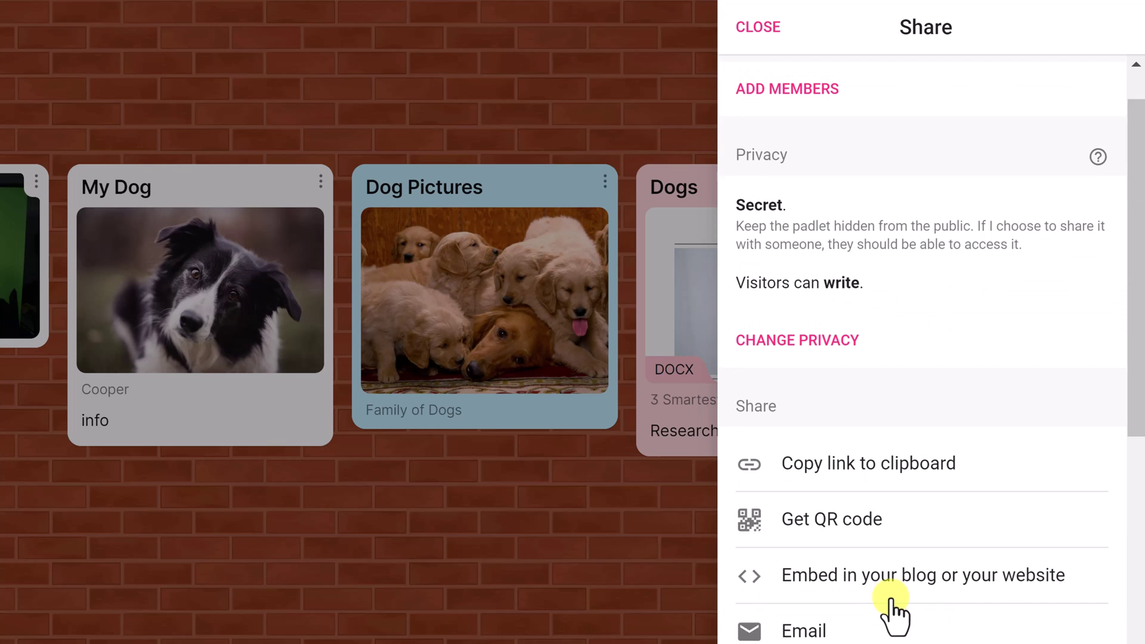
{"action": "scroll", "coordinate": [894, 590], "scroll_direction": "up", "scroll_amount": 2}
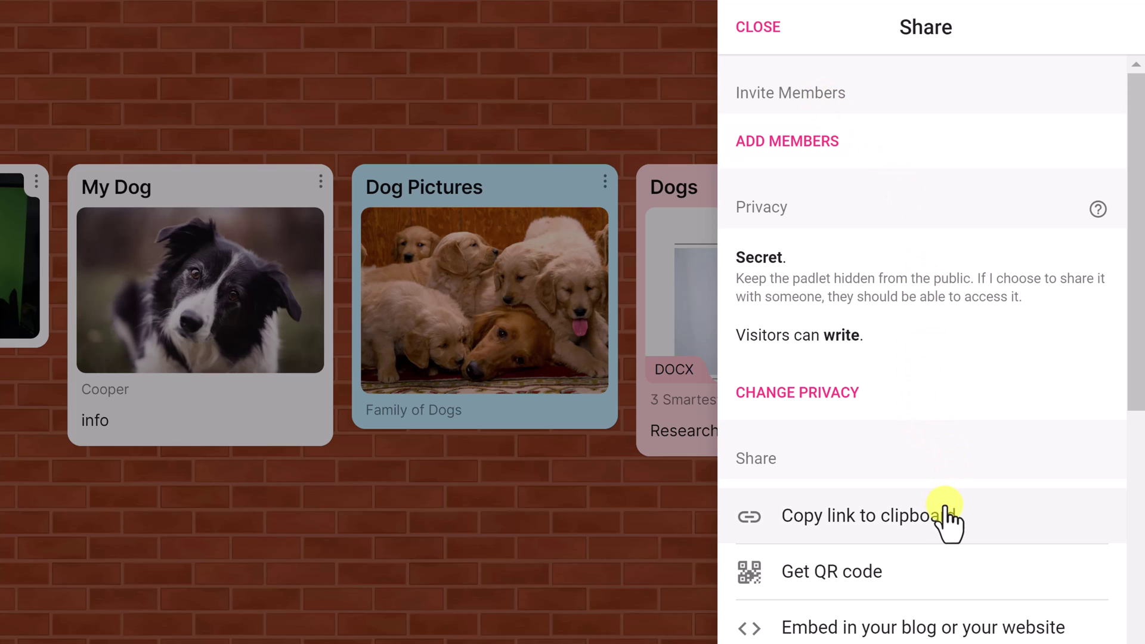
Step: Close sharing, then view the Drive's uploaded webcam video, collie photo and dog-breeds document
{"action": "left_click", "coordinate": [759, 29]}
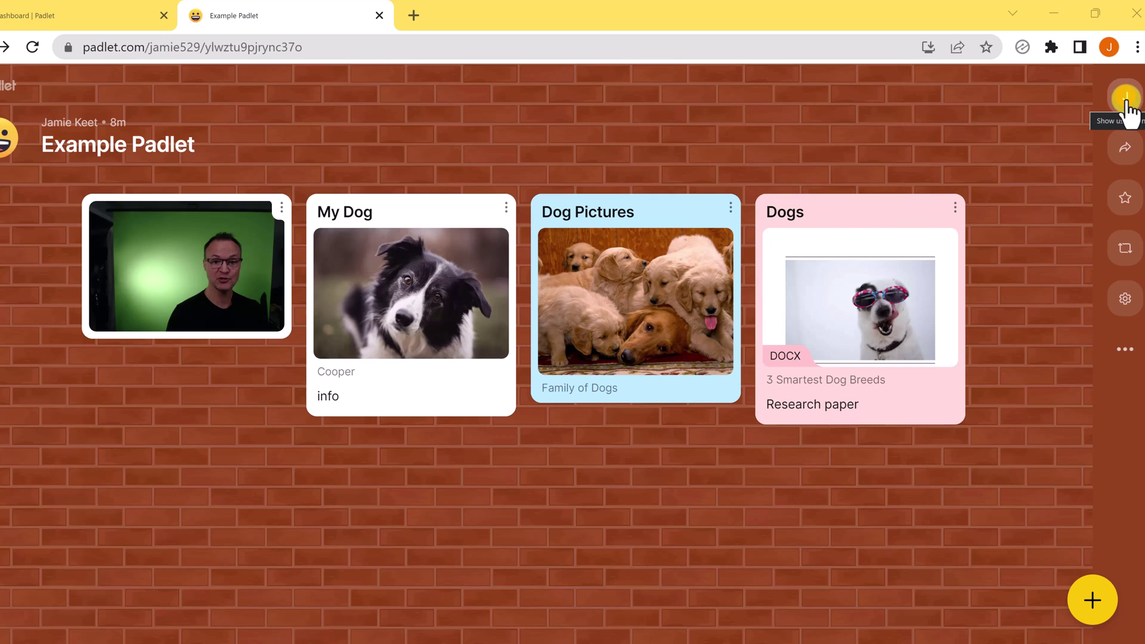
{"action": "left_click", "coordinate": [1127, 100]}
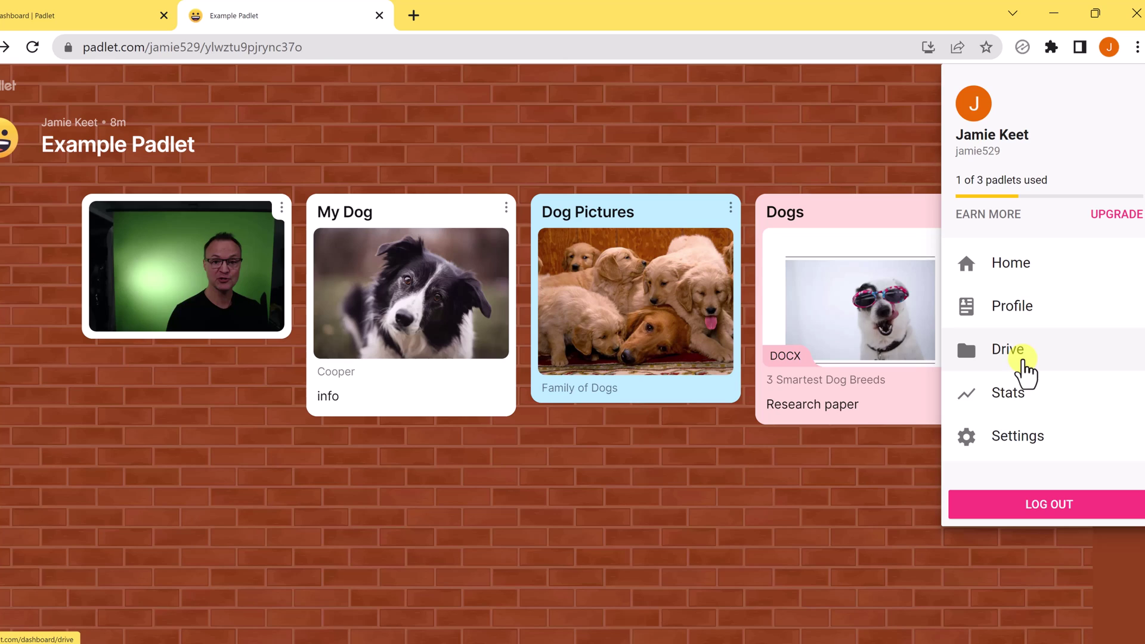
{"action": "left_click", "coordinate": [1009, 350]}
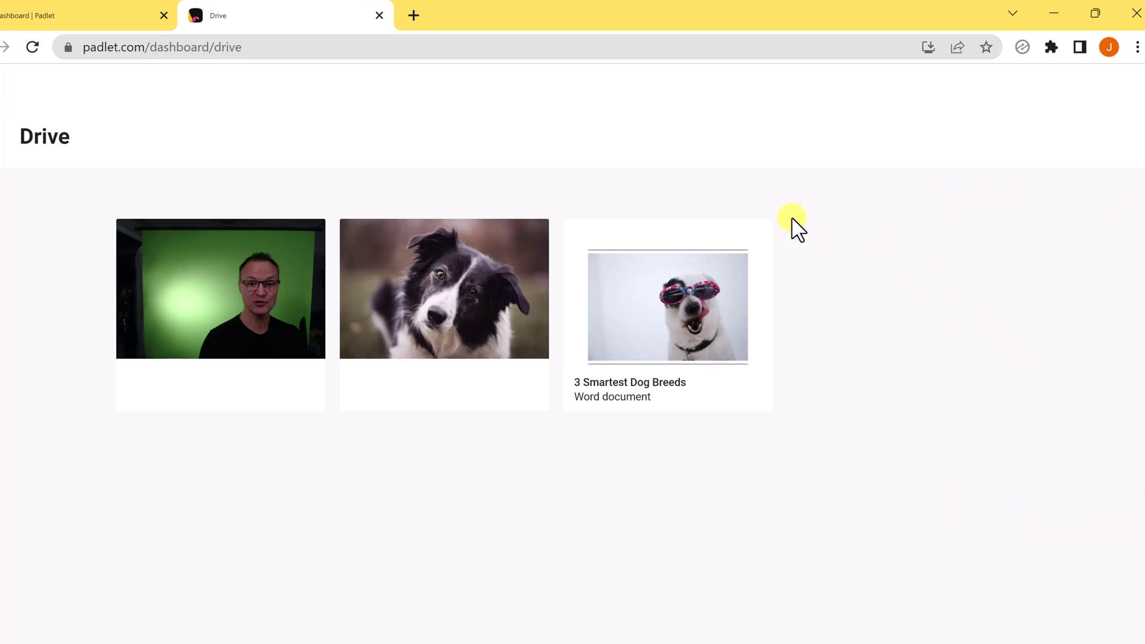
{"action": "left_click", "coordinate": [379, 15]}
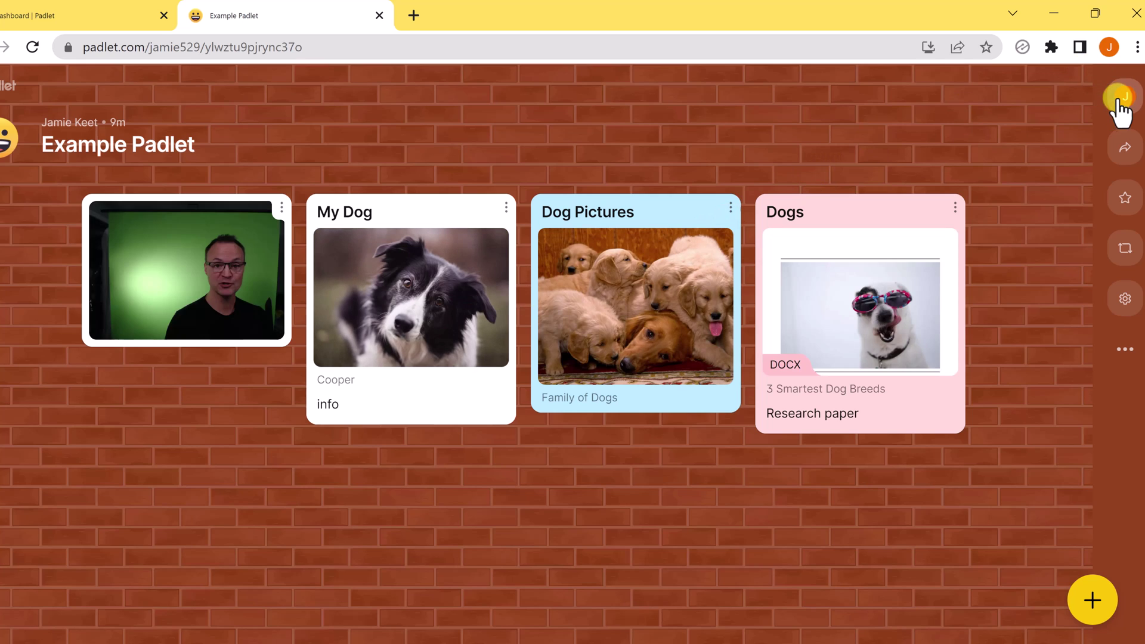
Step: Go to dashboard Home, open Example Padlet, then return to the dashboard
{"action": "left_click", "coordinate": [1125, 96]}
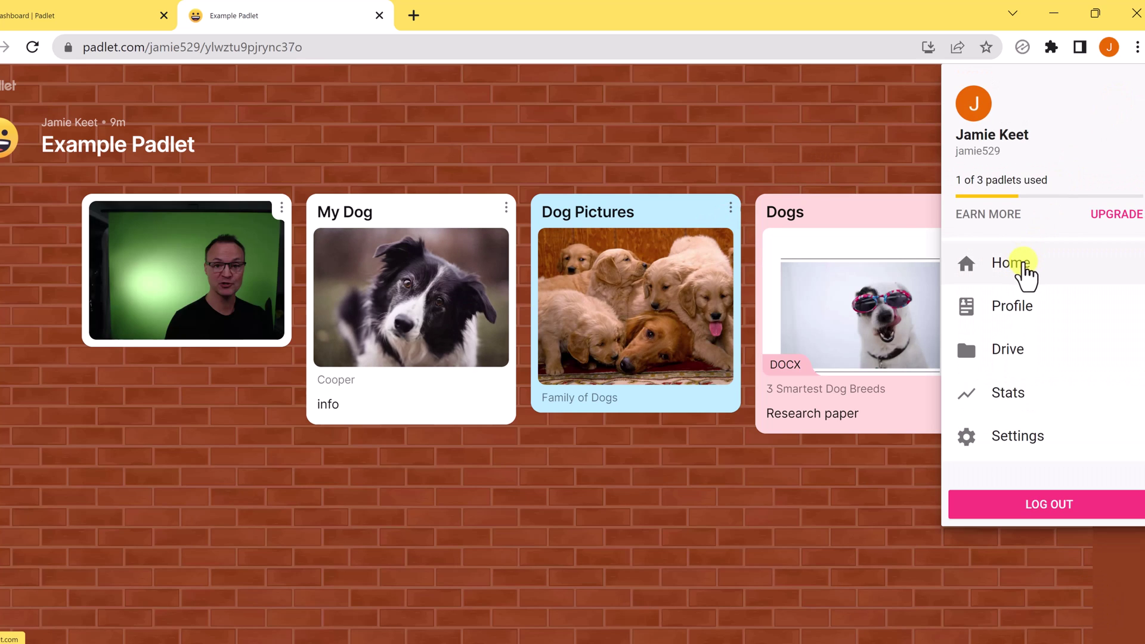
{"action": "left_click", "coordinate": [1021, 267]}
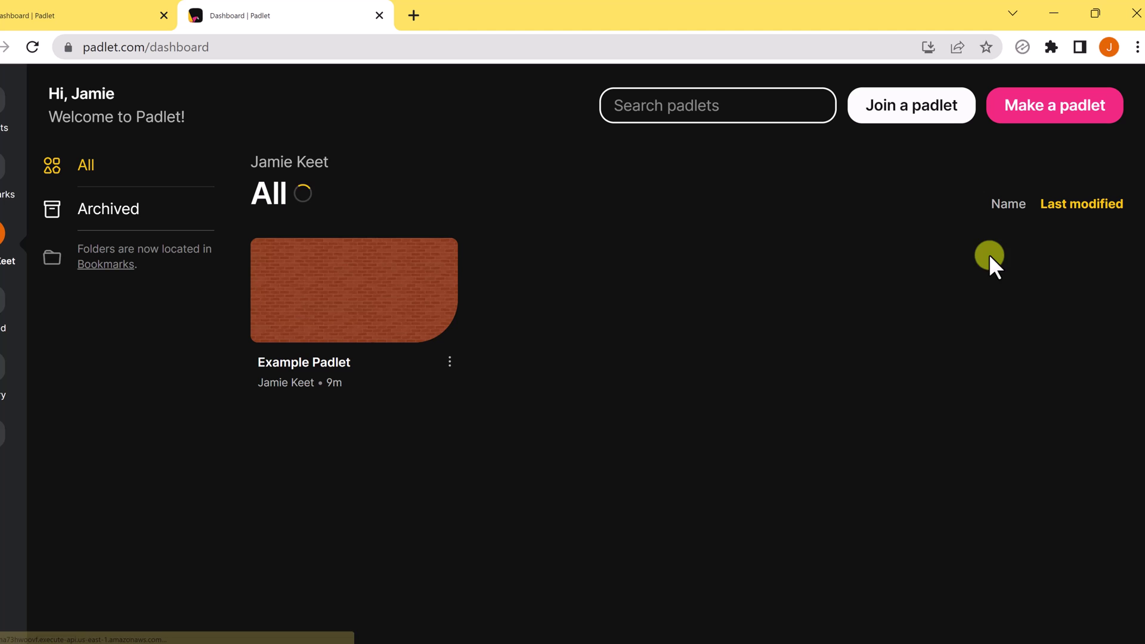
{"action": "left_click", "coordinate": [373, 293]}
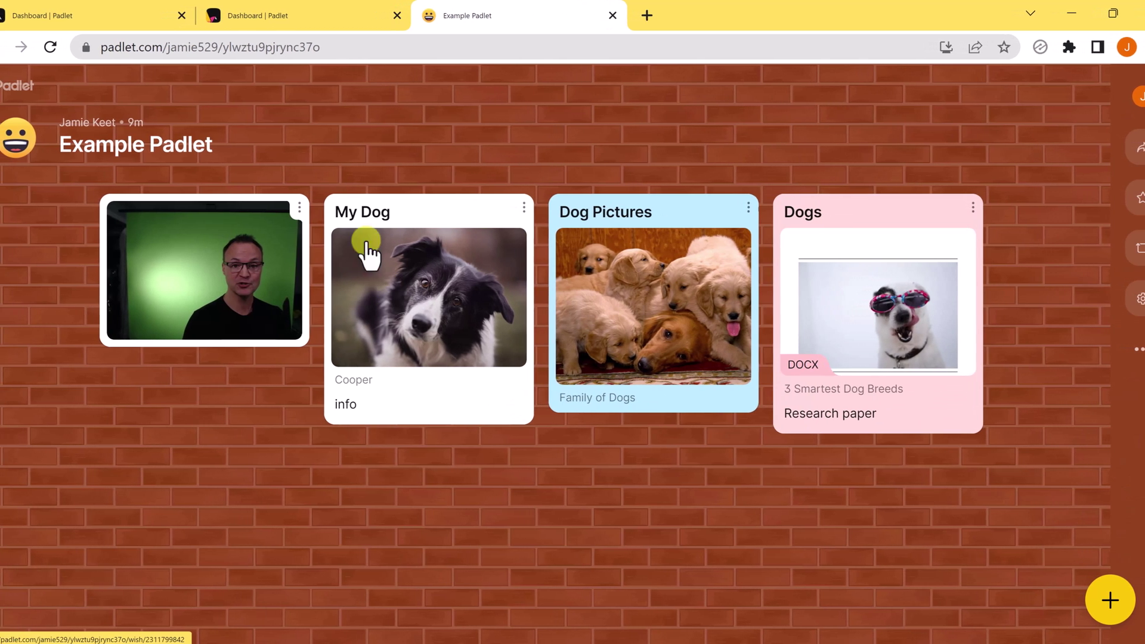
{"action": "left_click", "coordinate": [22, 90]}
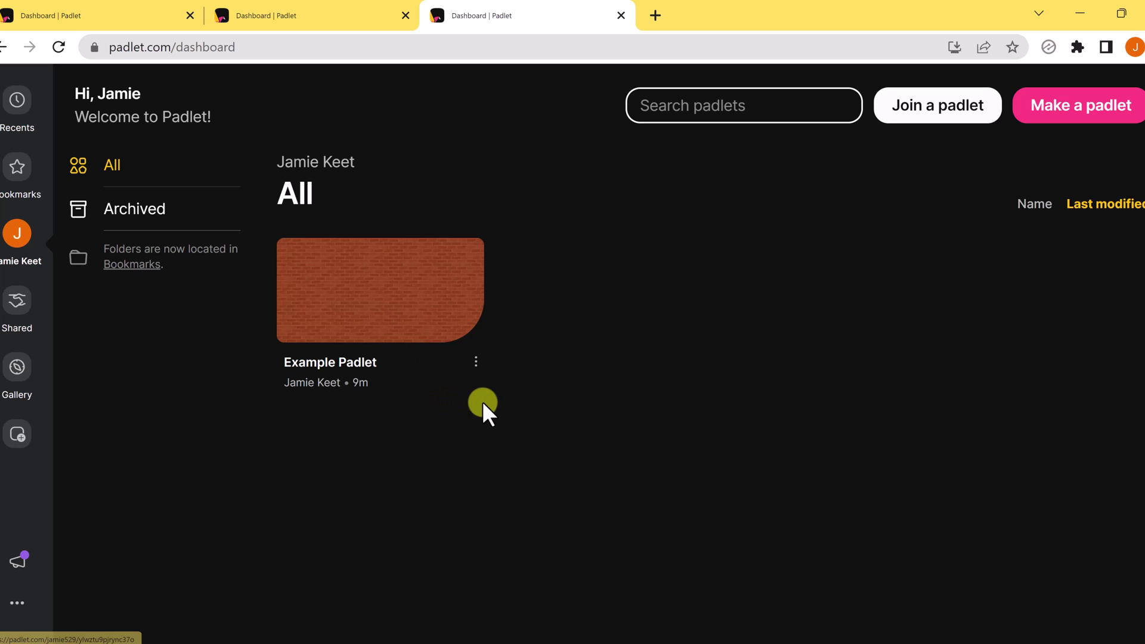
{"action": "left_click", "coordinate": [476, 368]}
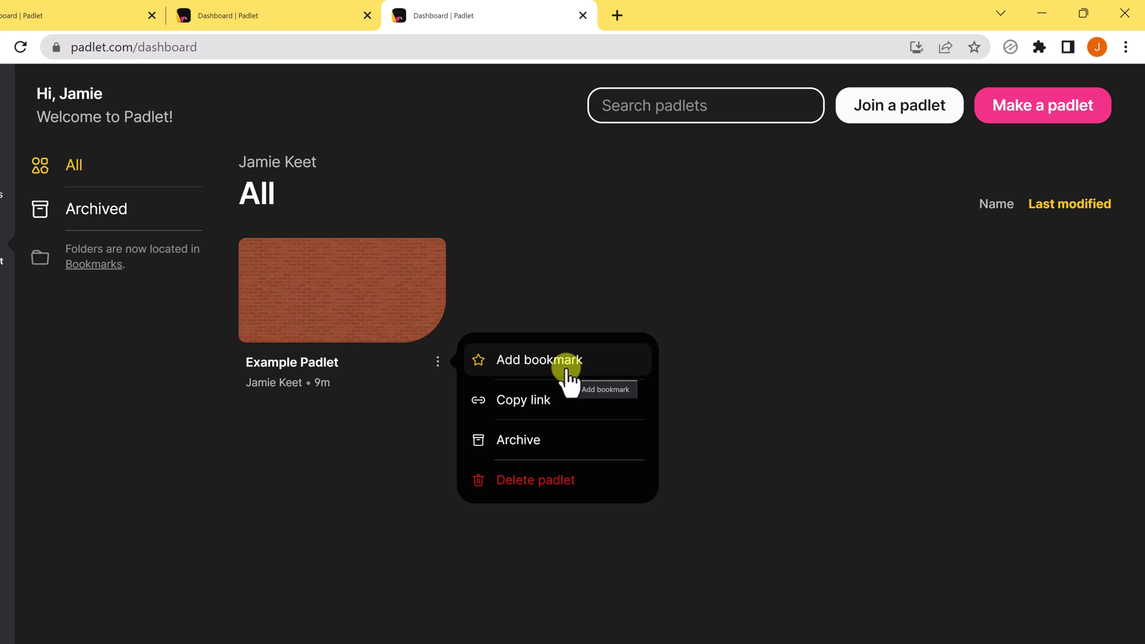
{"action": "left_click", "coordinate": [367, 458]}
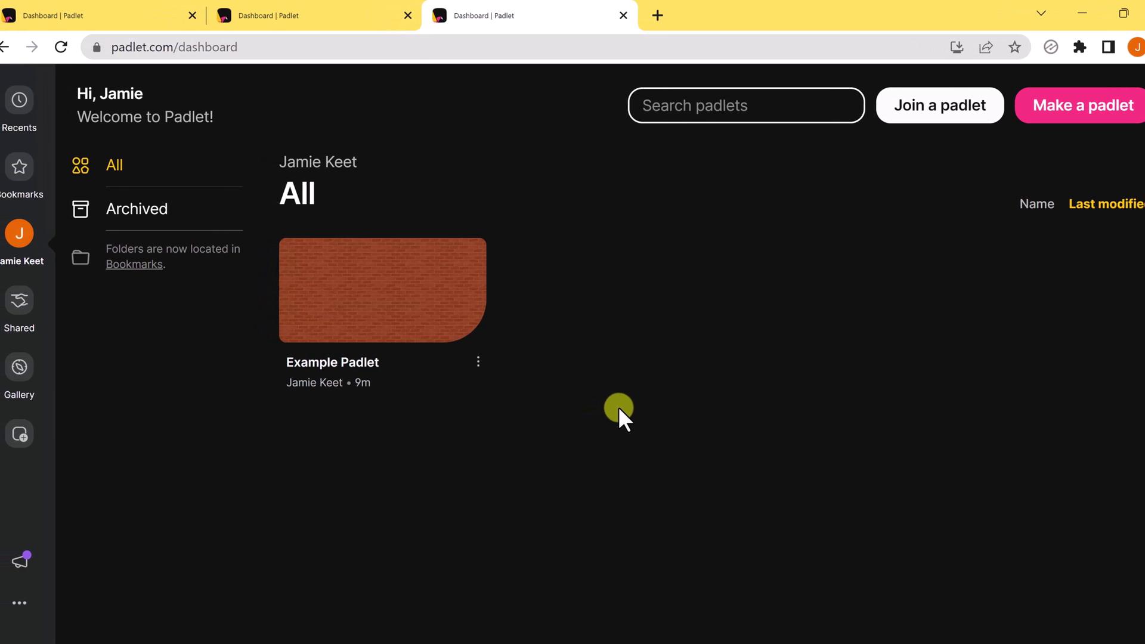
Step: Browse the example gallery and open Planets of Our Solar System in a new tab
{"action": "left_click", "coordinate": [23, 374]}
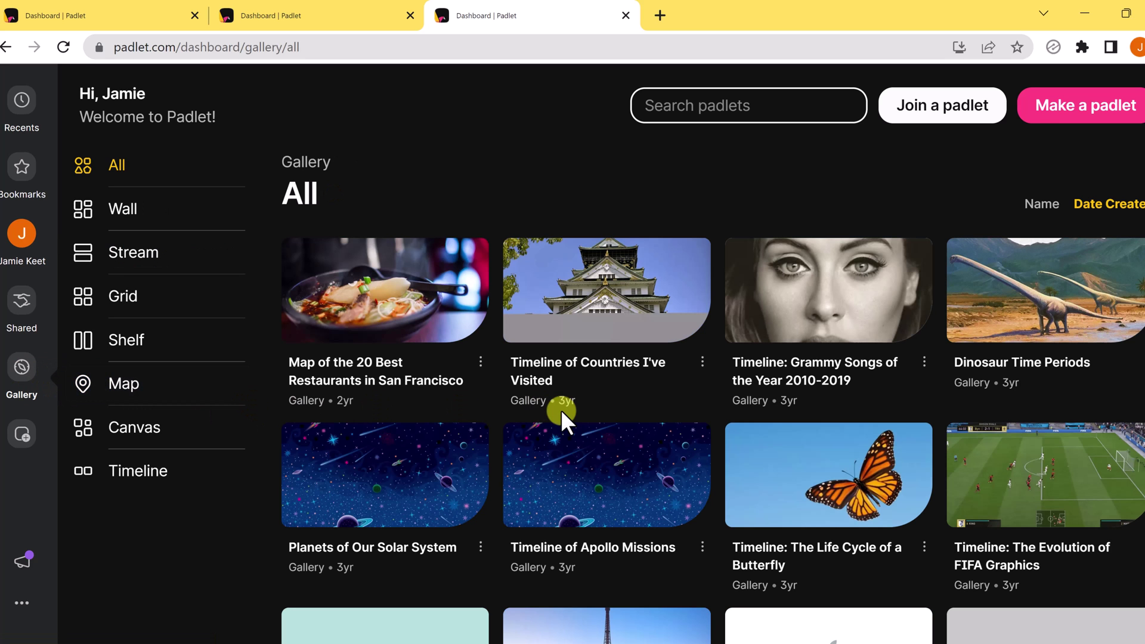
{"action": "scroll", "coordinate": [583, 409], "scroll_direction": "down", "scroll_amount": 3}
{"action": "scroll", "coordinate": [583, 409], "scroll_direction": "down", "scroll_amount": 2}
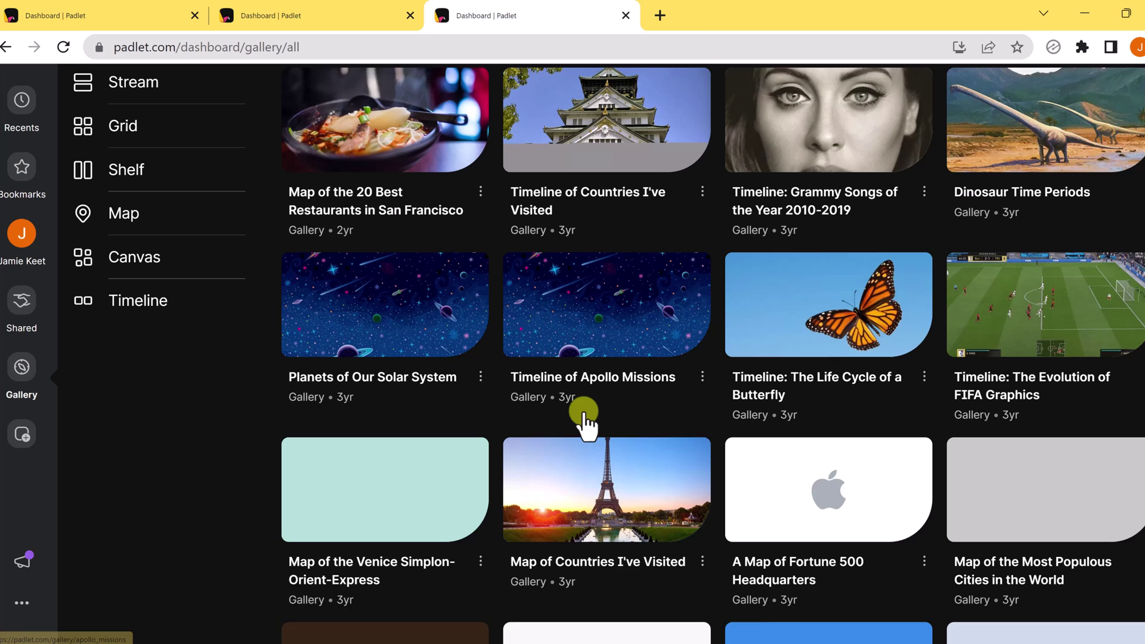
{"action": "scroll", "coordinate": [583, 410], "scroll_direction": "down", "scroll_amount": 2}
{"action": "scroll", "coordinate": [583, 411], "scroll_direction": "down", "scroll_amount": 1}
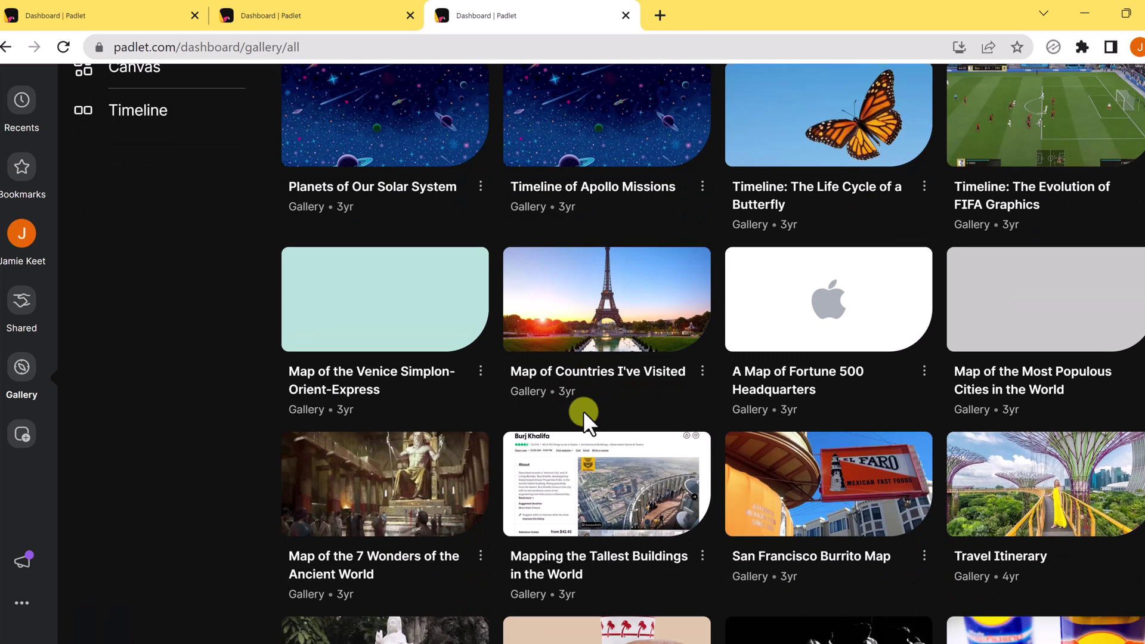
{"action": "scroll", "coordinate": [583, 410], "scroll_direction": "down", "scroll_amount": 1}
{"action": "scroll", "coordinate": [584, 411], "scroll_direction": "down", "scroll_amount": 2}
{"action": "scroll", "coordinate": [584, 411], "scroll_direction": "up", "scroll_amount": 1}
{"action": "scroll", "coordinate": [583, 411], "scroll_direction": "up", "scroll_amount": 3}
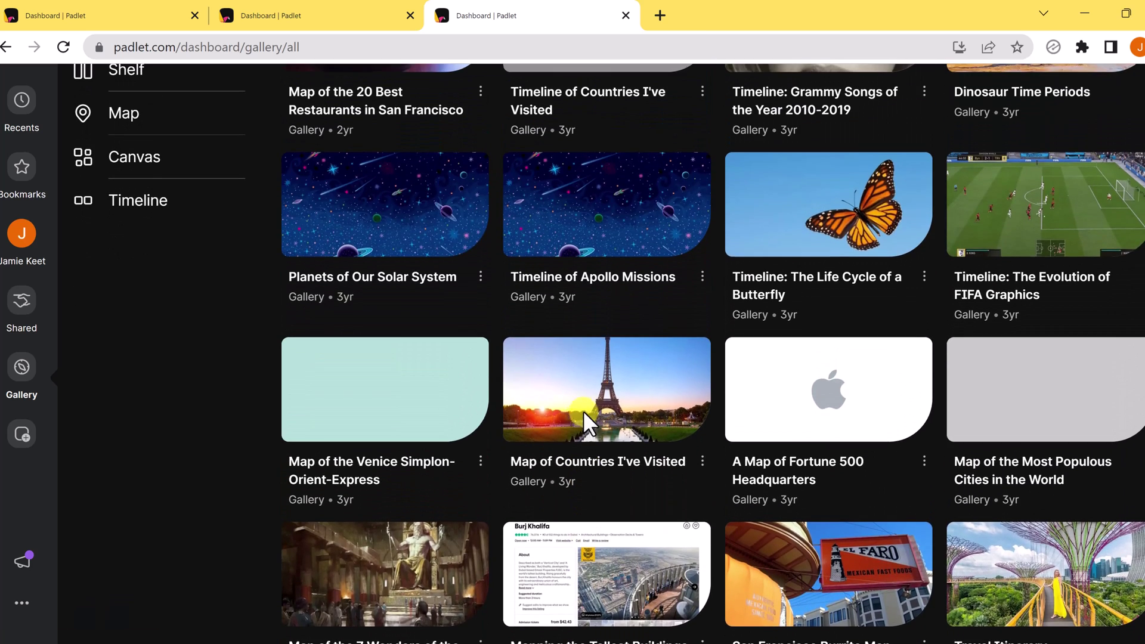
{"action": "left_click", "coordinate": [482, 277]}
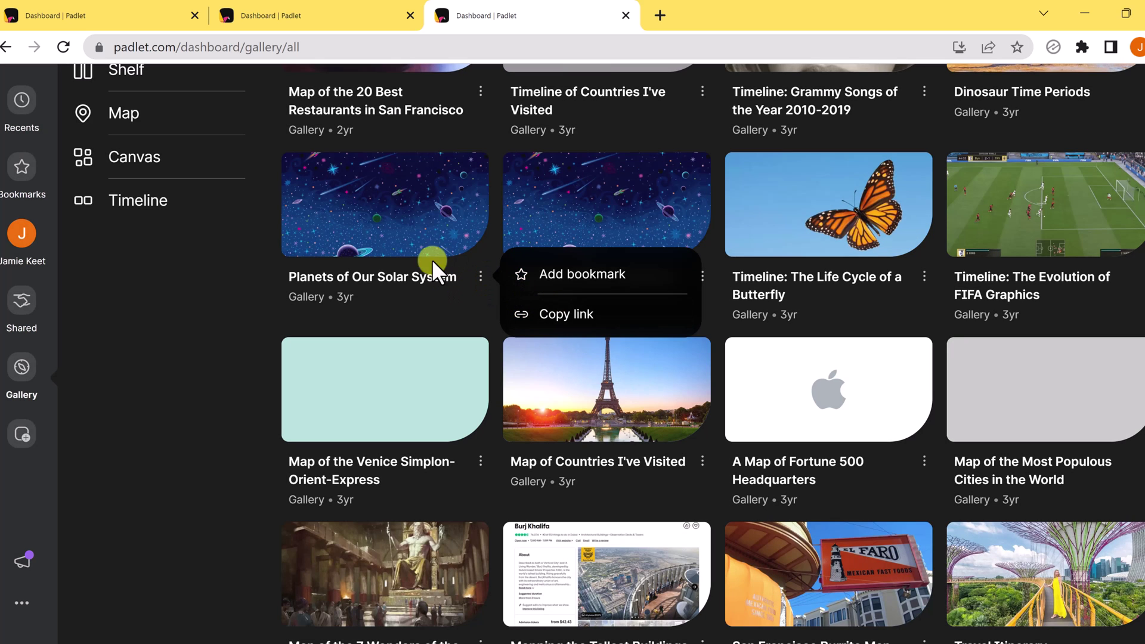
{"action": "left_click", "coordinate": [417, 234]}
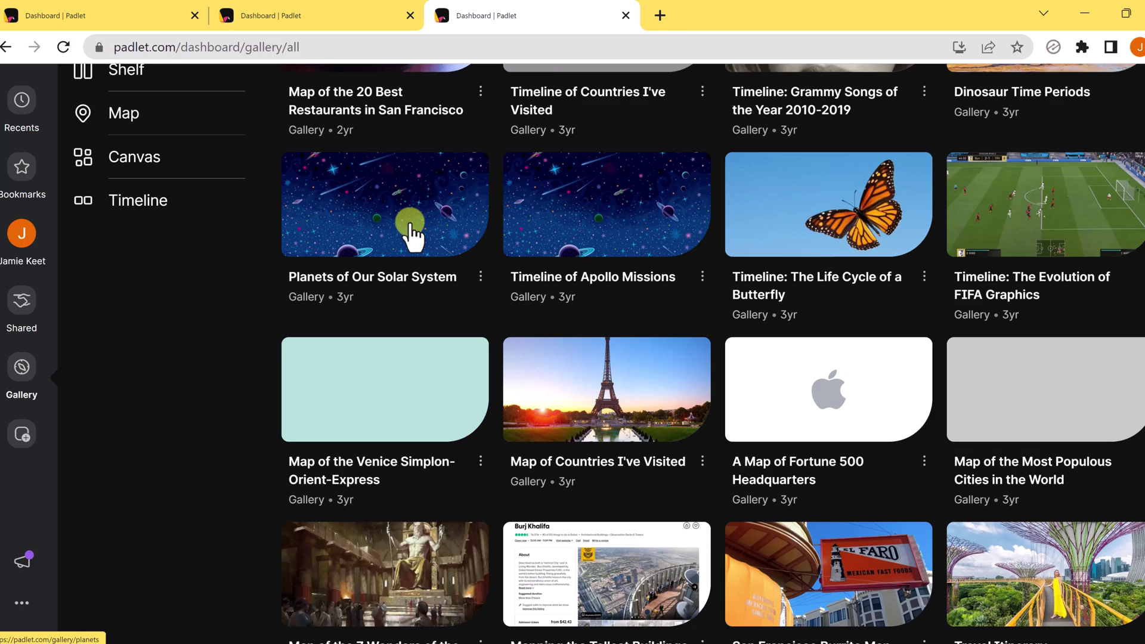
{"action": "left_click", "coordinate": [411, 231]}
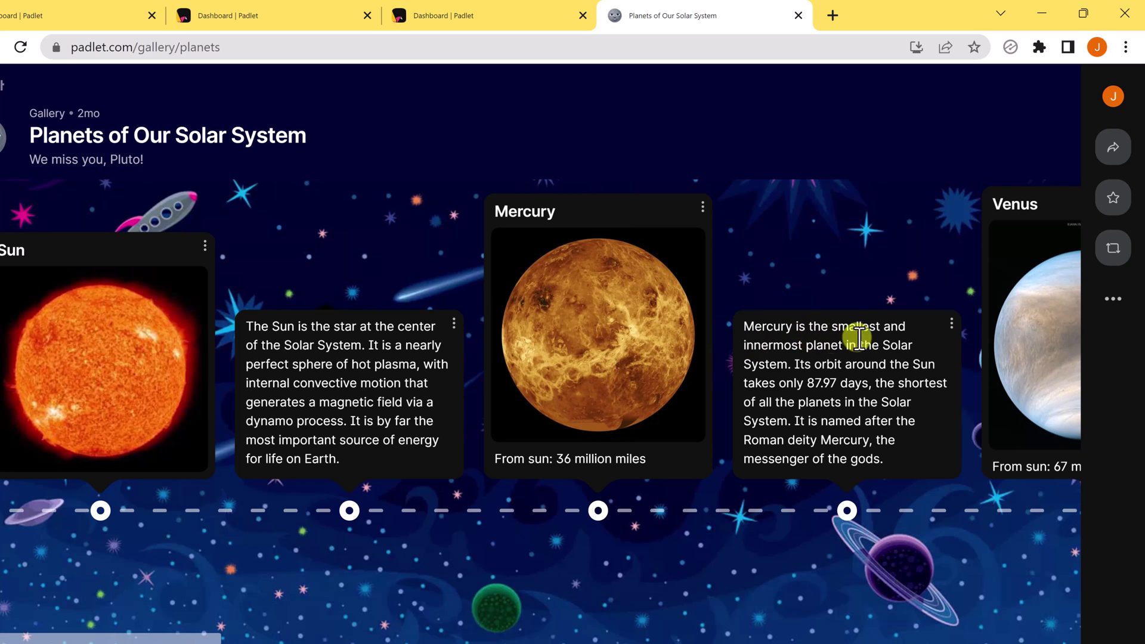
Step: Preview and cancel the Remake copy form, then select a word in the Sun card
{"action": "left_click", "coordinate": [1114, 259]}
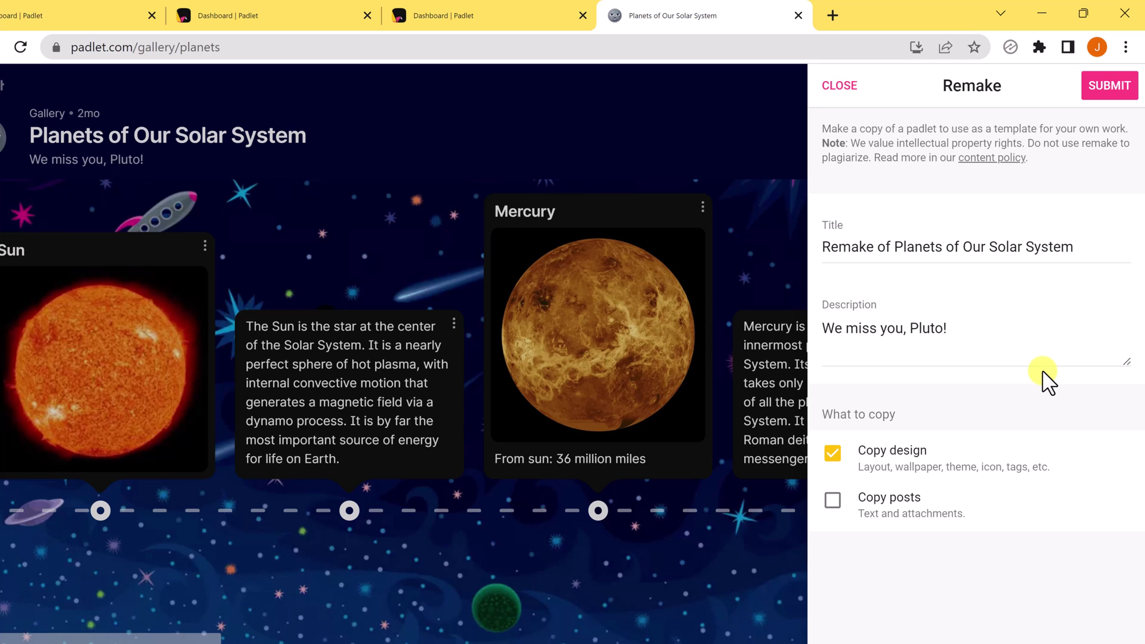
{"action": "left_click", "coordinate": [839, 86]}
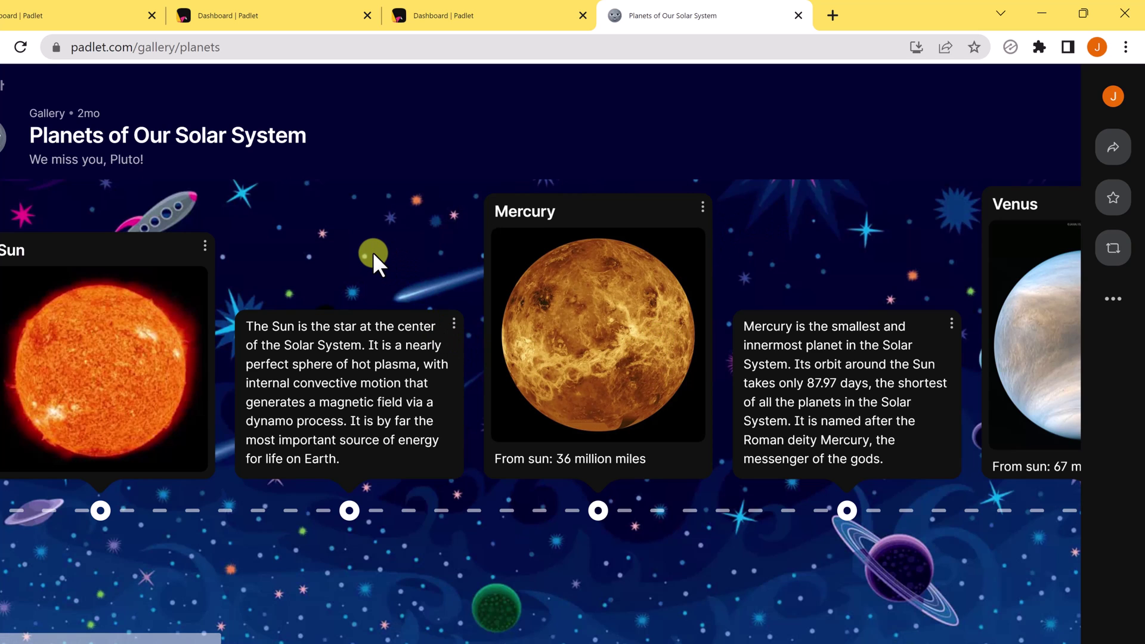
{"action": "double_click", "coordinate": [373, 251]}
Step: Close the Planets tab and create Timeline padlet 'My fancy padlet' with default settings
{"action": "left_click", "coordinate": [798, 15]}
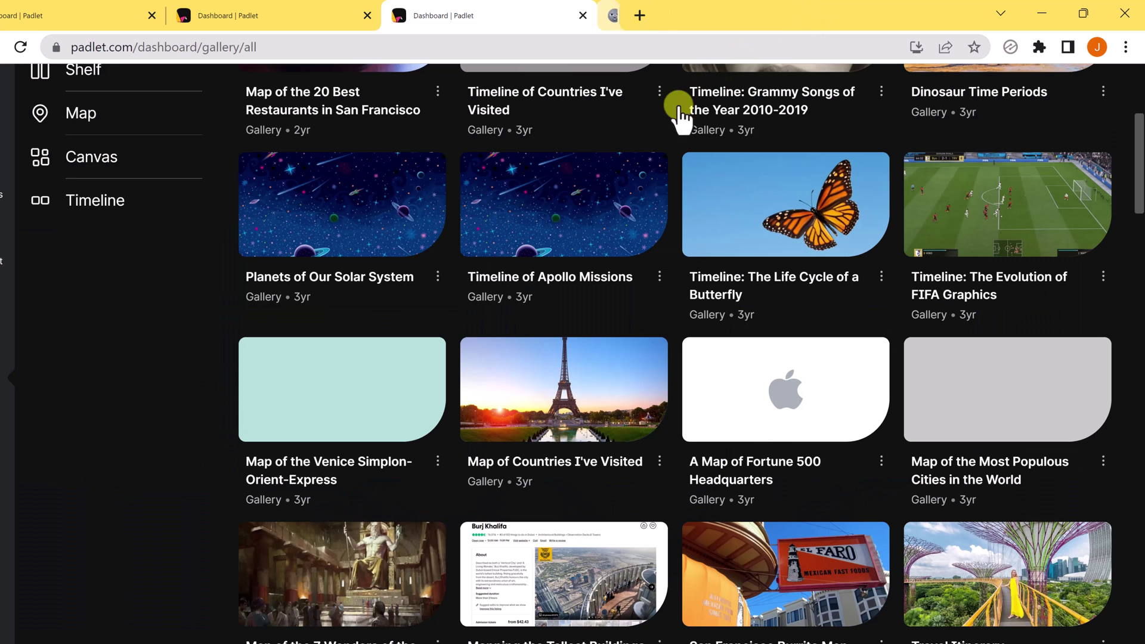
{"action": "scroll", "coordinate": [588, 300], "scroll_direction": "up", "scroll_amount": 5}
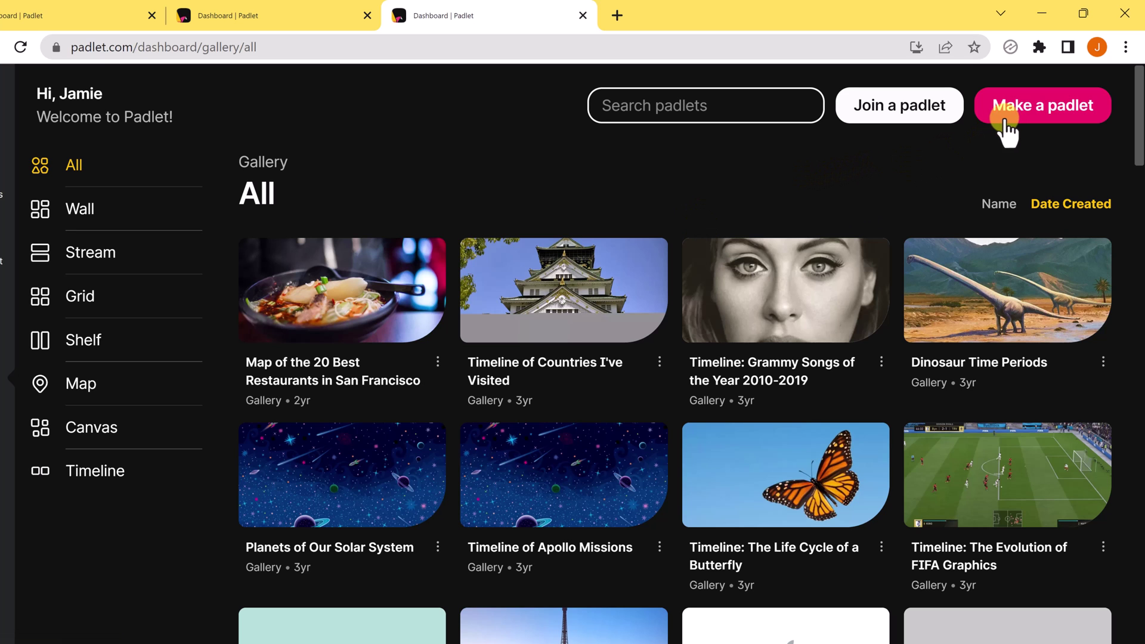
{"action": "left_click", "coordinate": [1042, 105]}
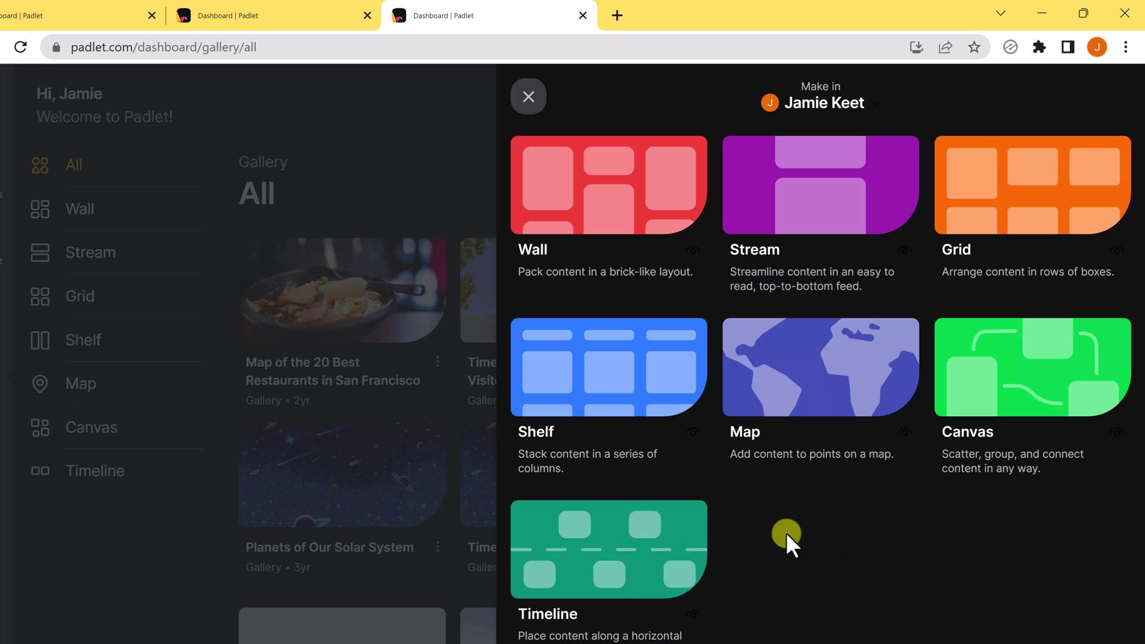
{"action": "left_click", "coordinate": [612, 546]}
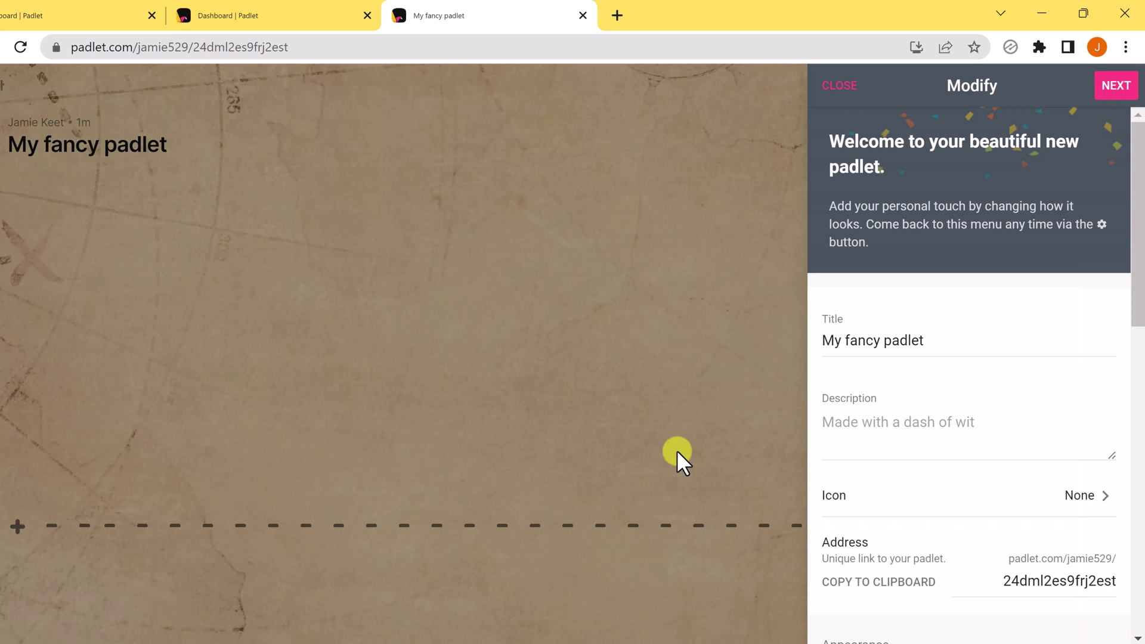
{"action": "left_click", "coordinate": [1116, 86]}
{"action": "left_click", "coordinate": [977, 322]}
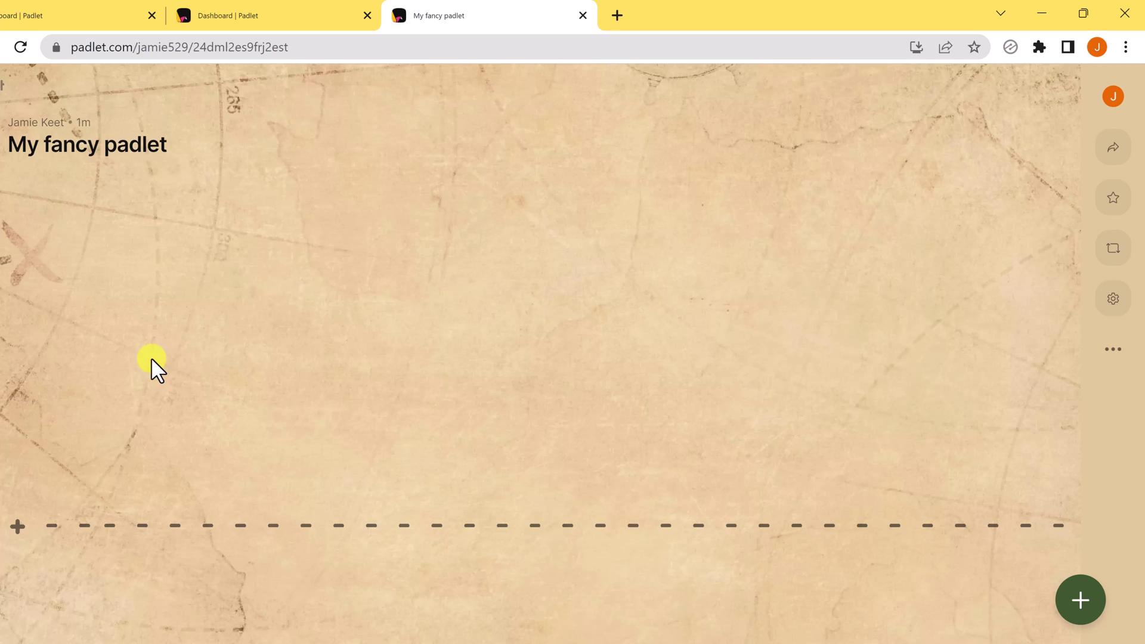
Step: Start and discard an empty timeline post, then close the My fancy padlet tab
{"action": "left_click", "coordinate": [41, 510]}
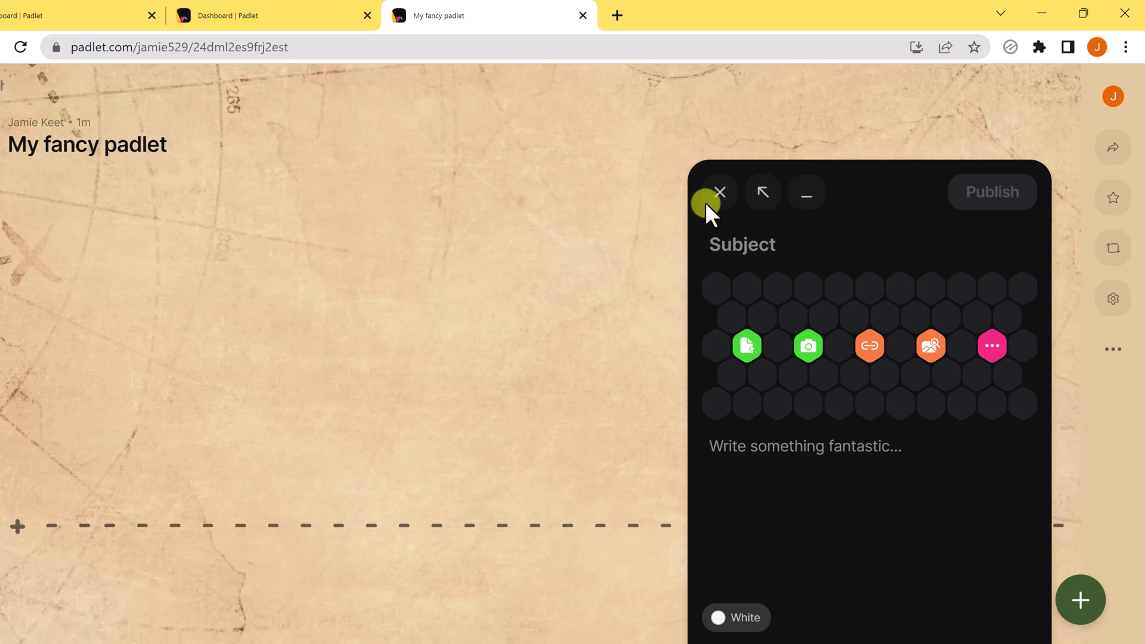
{"action": "left_click", "coordinate": [720, 193]}
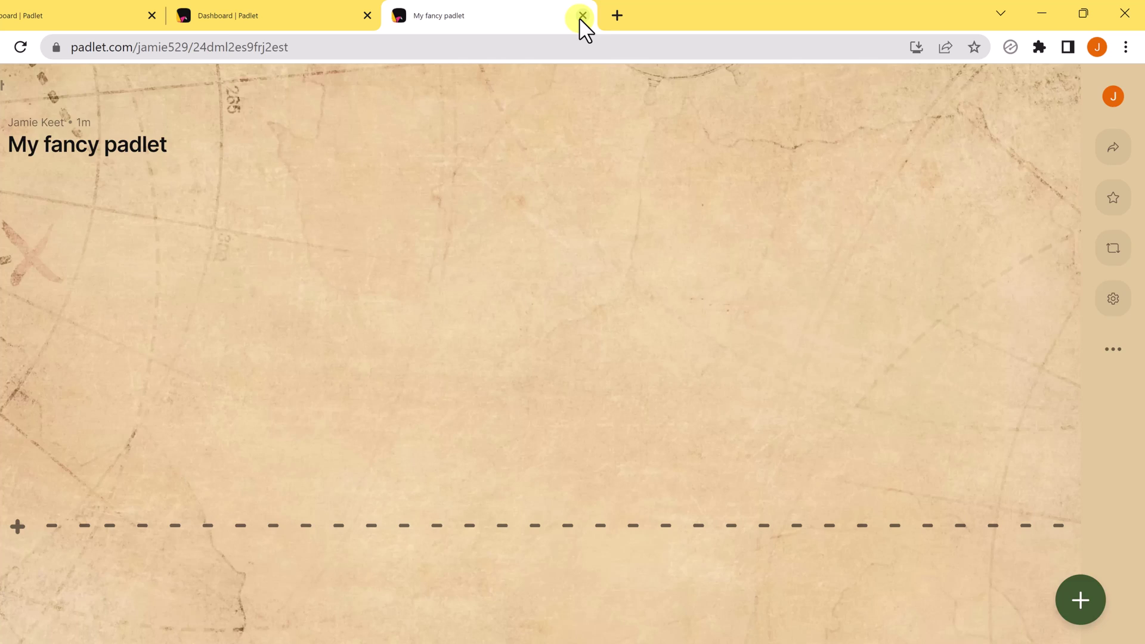
{"action": "left_click", "coordinate": [582, 15]}
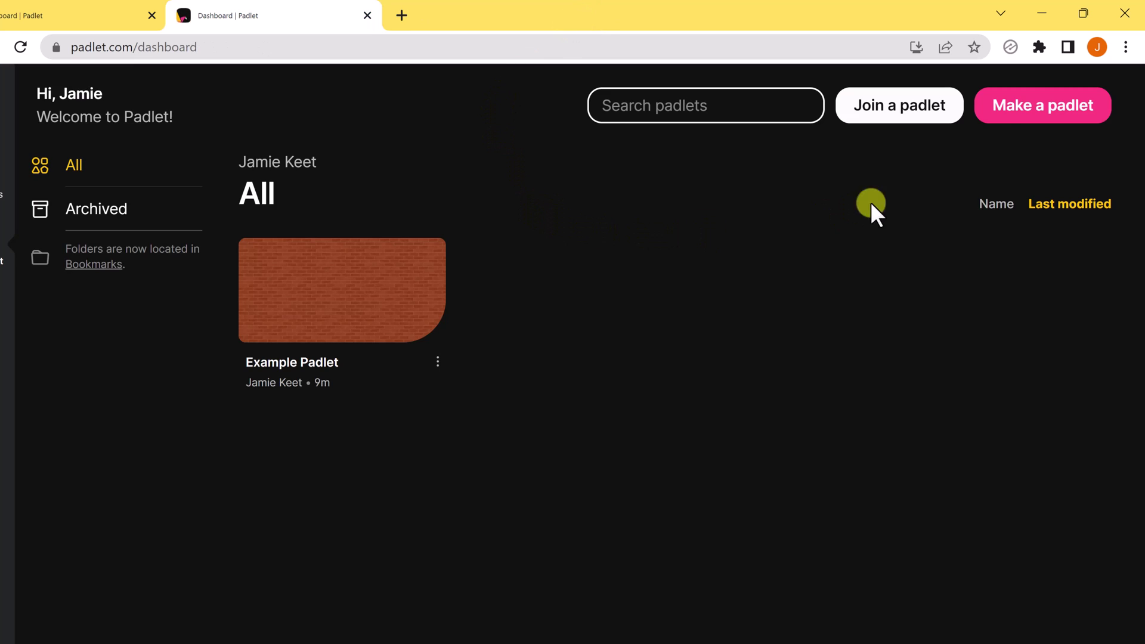
Step: Create Map padlet 'My swanky padlet' with default settings and pan toward New England
{"action": "left_click", "coordinate": [1015, 108]}
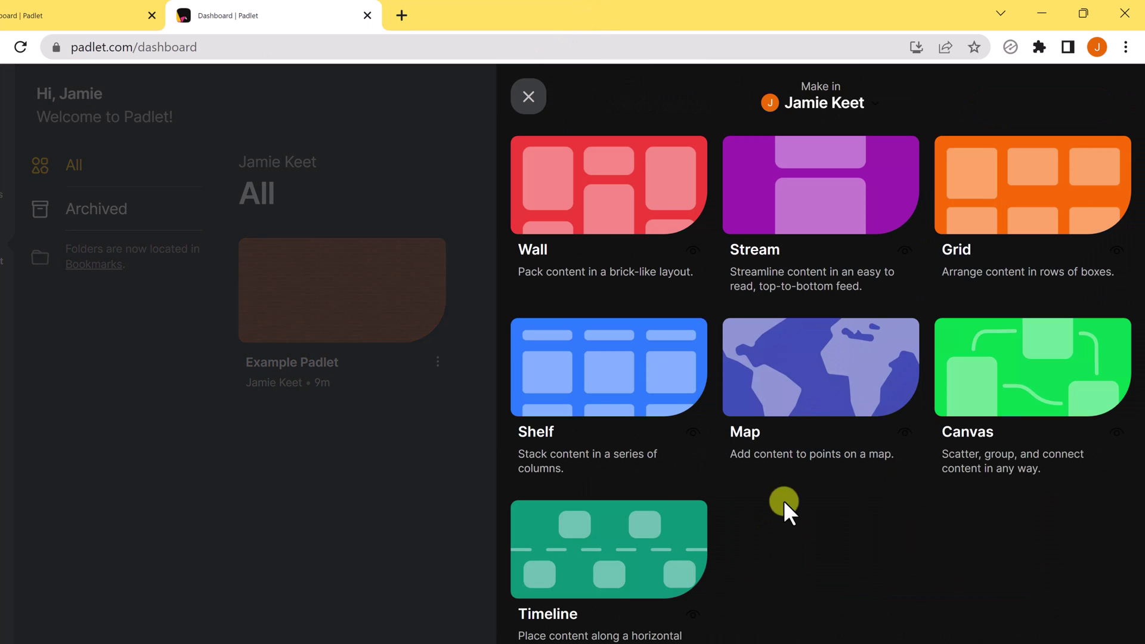
{"action": "left_click", "coordinate": [820, 402]}
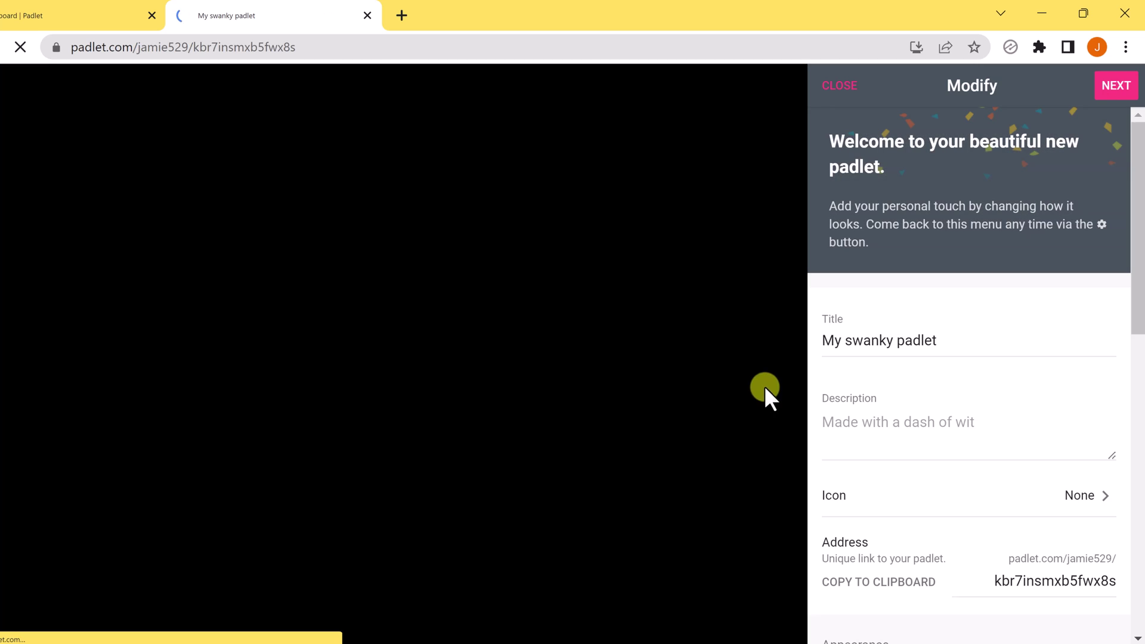
{"action": "left_click", "coordinate": [1114, 86]}
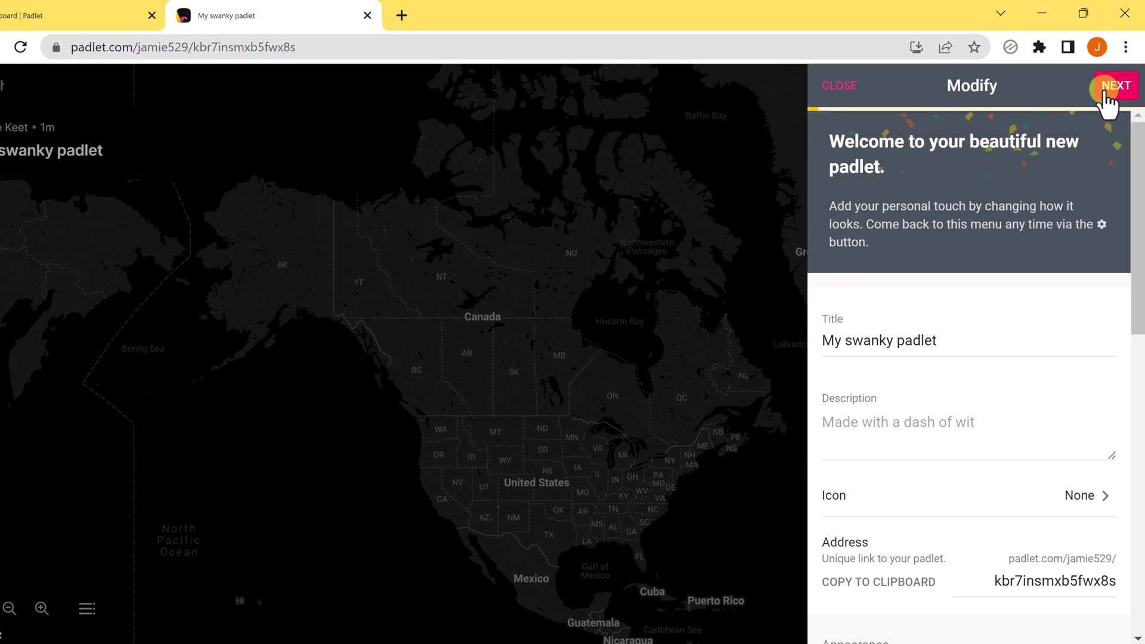
{"action": "left_click", "coordinate": [977, 322]}
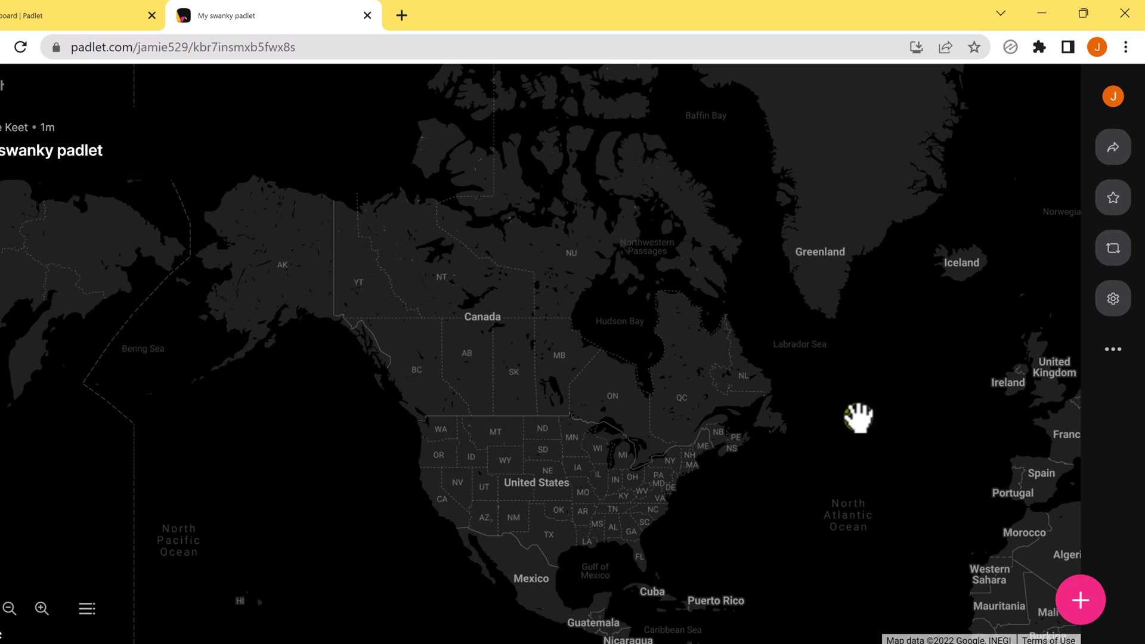
{"action": "scroll", "coordinate": [725, 485], "scroll_direction": "up", "scroll_amount": 3}
{"action": "scroll", "coordinate": [725, 487], "scroll_direction": "up", "scroll_amount": 3}
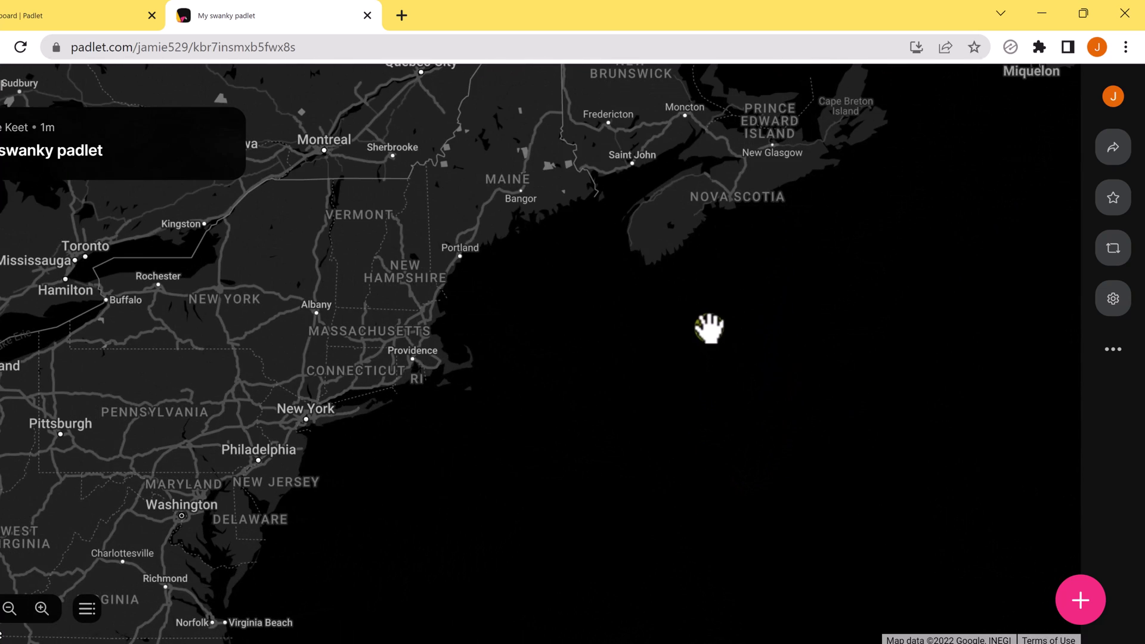
{"action": "left_click_drag", "start_coordinate": [704, 379], "coordinate": [823, 422]}
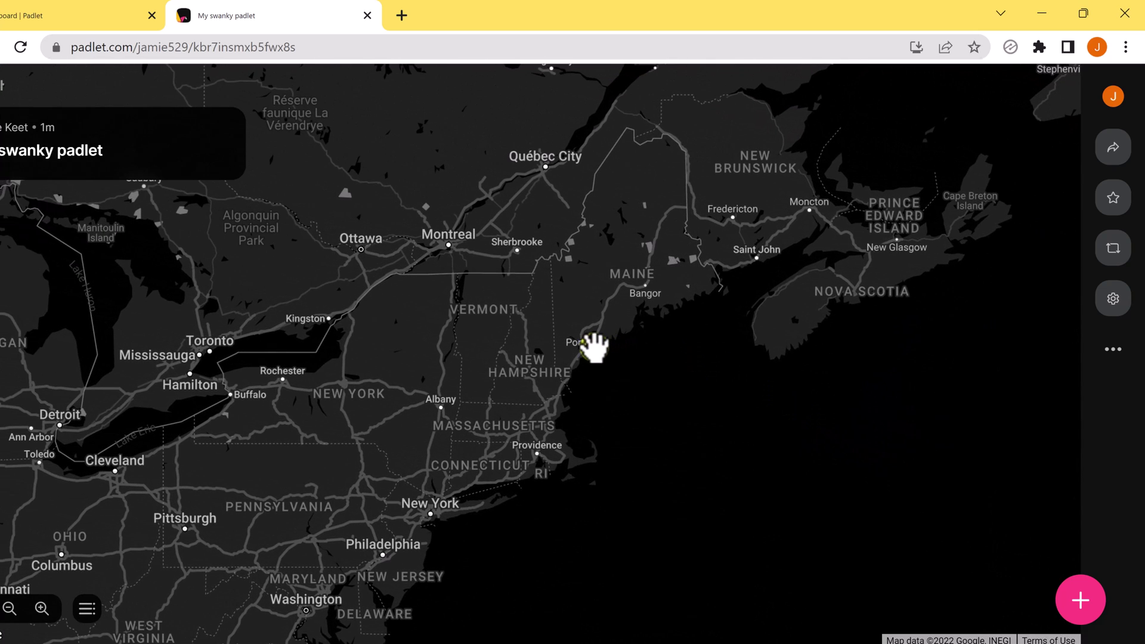
{"action": "scroll", "coordinate": [586, 345], "scroll_direction": "up", "scroll_amount": 2}
{"action": "scroll", "coordinate": [586, 344], "scroll_direction": "up", "scroll_amount": 2}
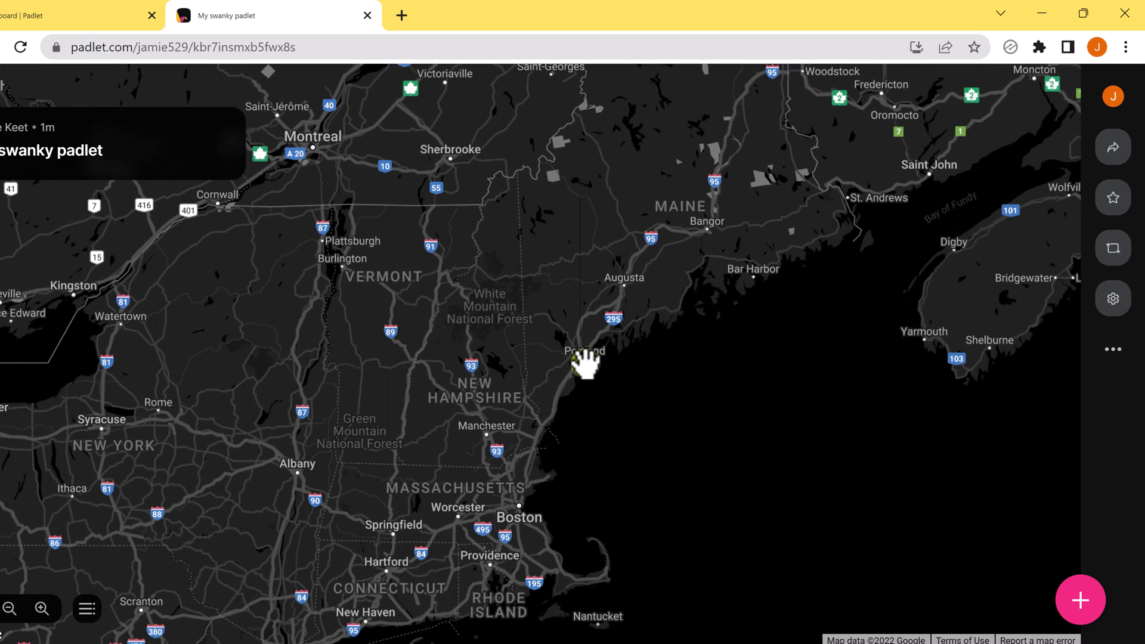
{"action": "scroll", "coordinate": [586, 353], "scroll_direction": "up", "scroll_amount": 2}
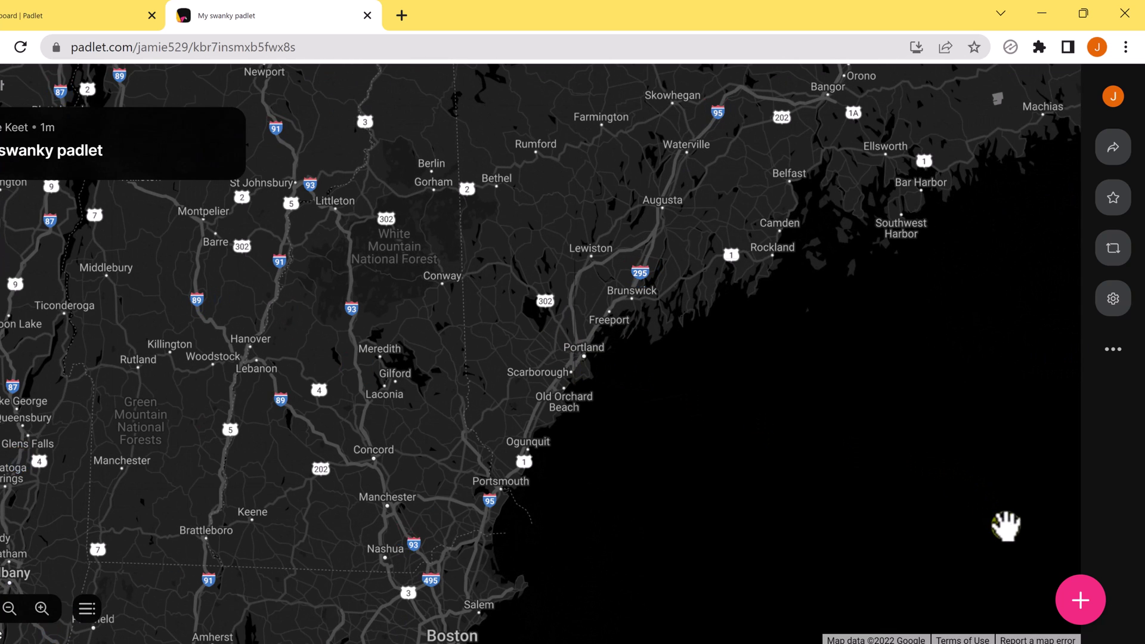
Step: Add a new map post pinned at New York, NY, USA
{"action": "left_click", "coordinate": [1081, 603]}
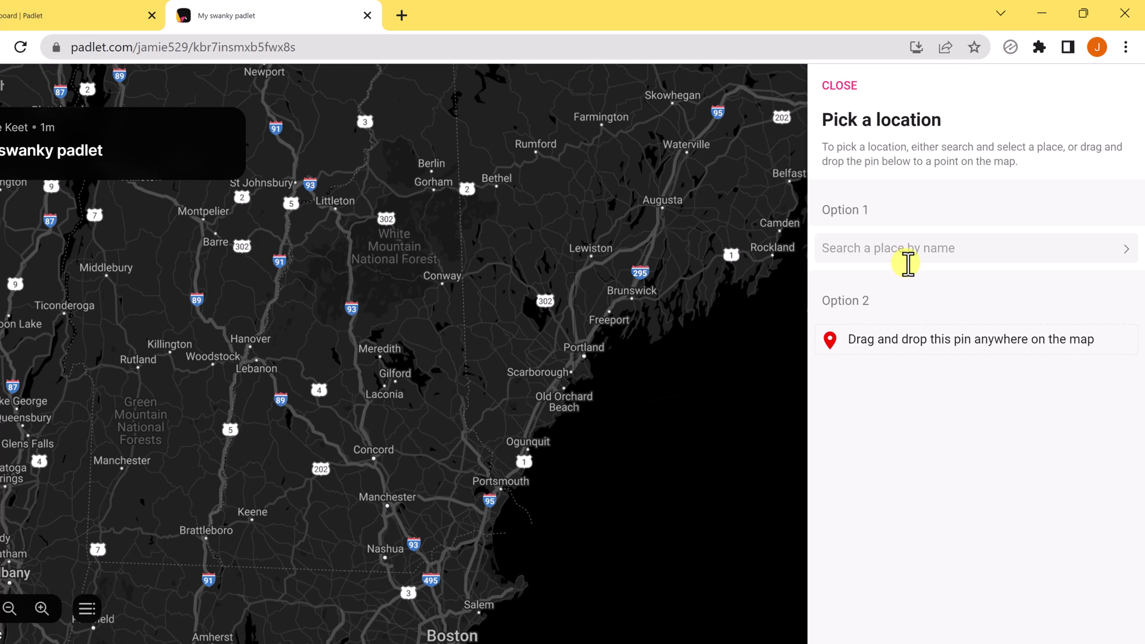
{"action": "type", "text": "new"}
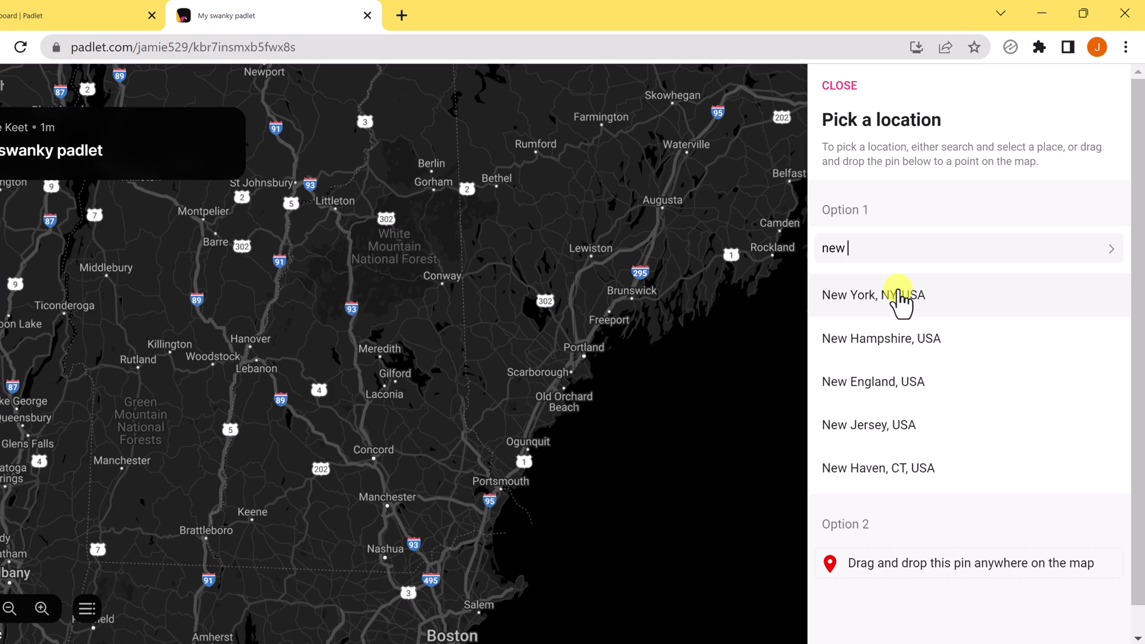
{"action": "left_click", "coordinate": [900, 296]}
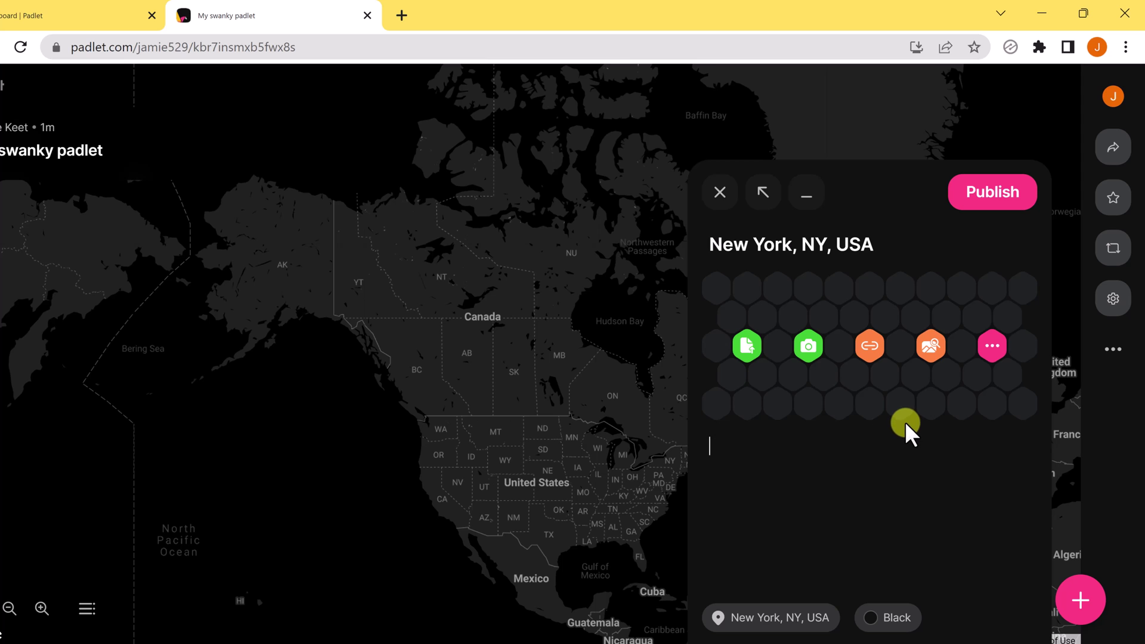
{"action": "left_click", "coordinate": [992, 192]}
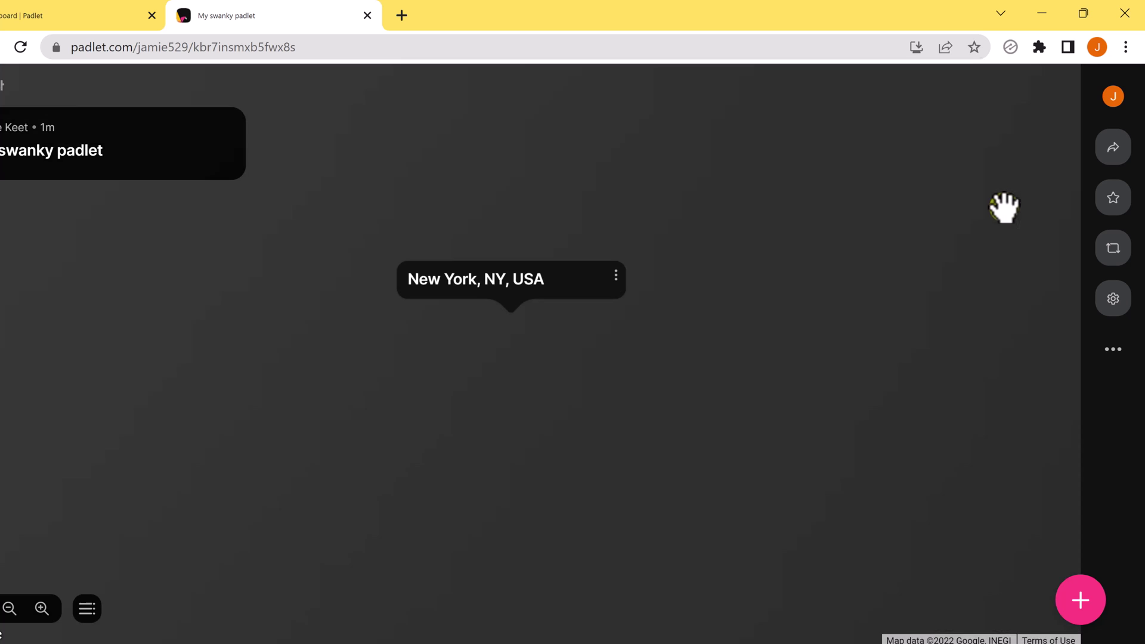
{"action": "scroll", "coordinate": [593, 374], "scroll_direction": "down", "scroll_amount": 2}
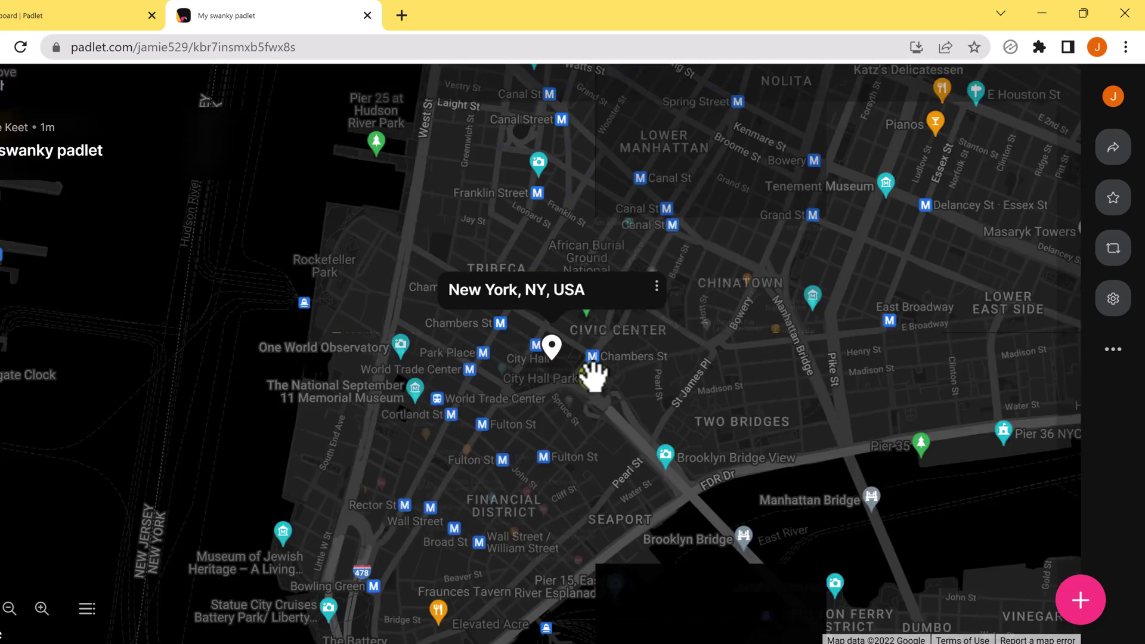
{"action": "scroll", "coordinate": [592, 374], "scroll_direction": "down", "scroll_amount": 2}
{"action": "scroll", "coordinate": [592, 374], "scroll_direction": "down", "scroll_amount": 2}
{"action": "scroll", "coordinate": [596, 381], "scroll_direction": "down", "scroll_amount": 2}
{"action": "scroll", "coordinate": [598, 384], "scroll_direction": "down", "scroll_amount": 1}
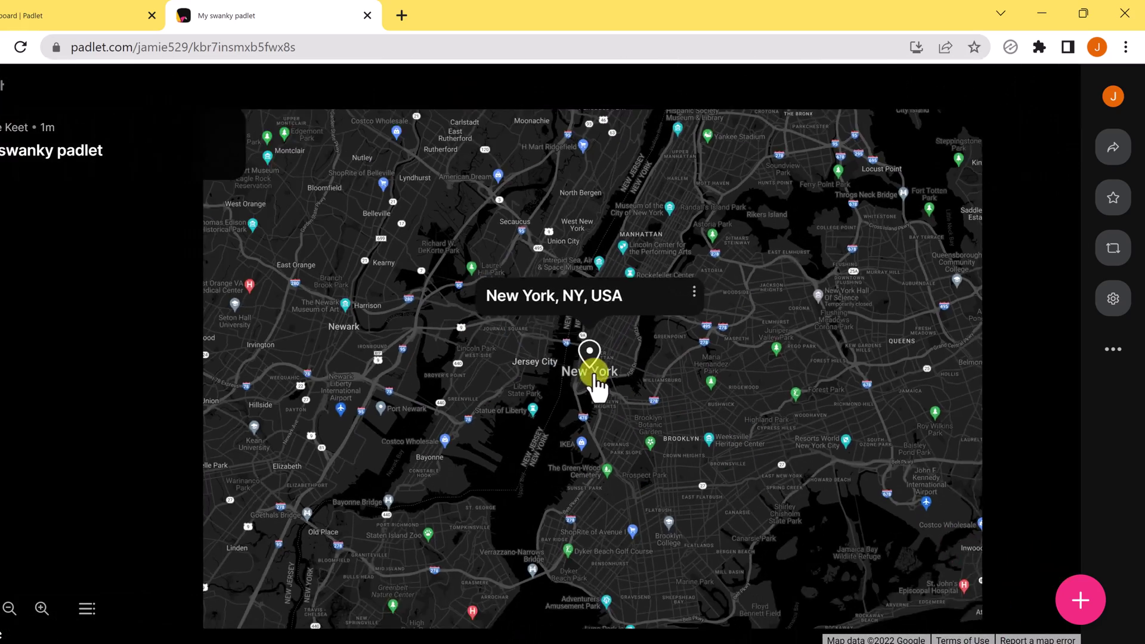
{"action": "scroll", "coordinate": [598, 383], "scroll_direction": "up", "scroll_amount": 1}
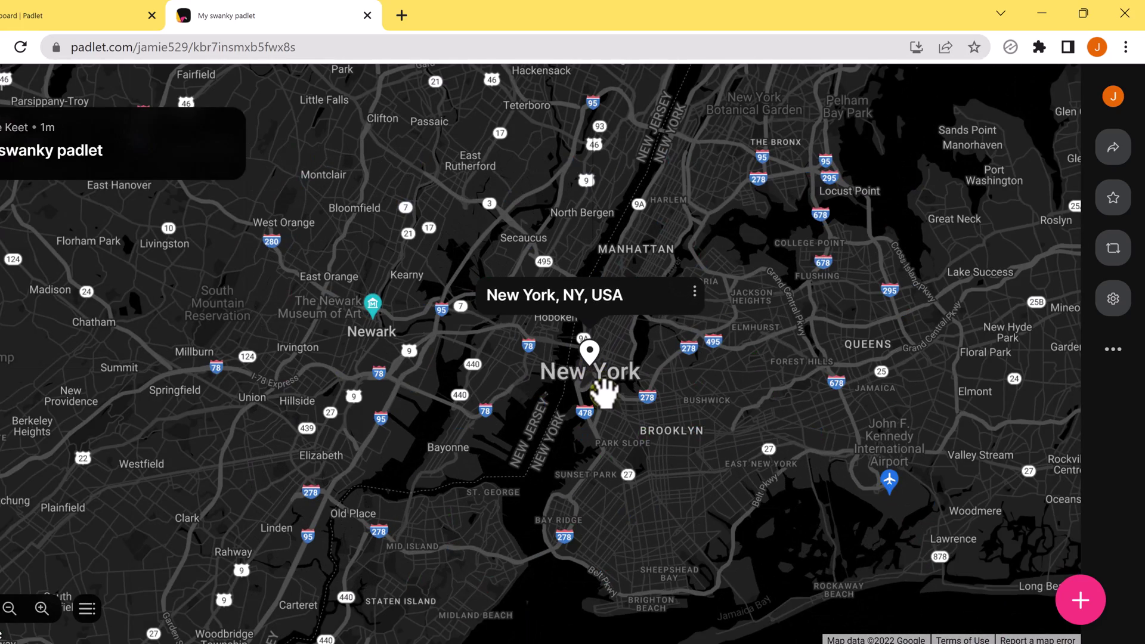